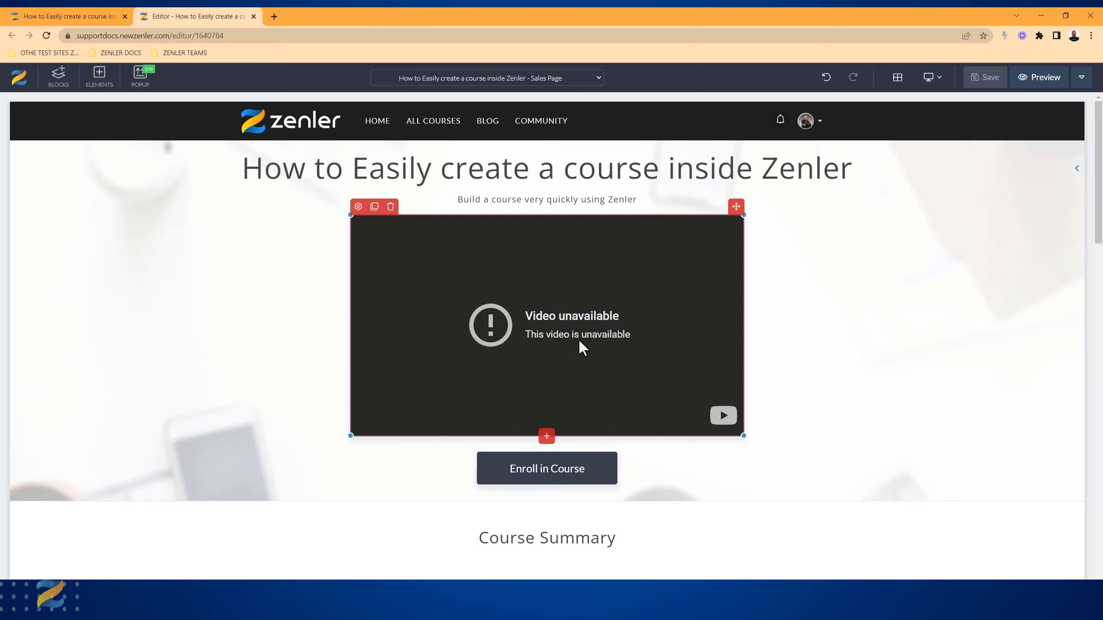
Review the checkout page link among the course's funnel pages, and return to the sales page editor
click(487, 480)
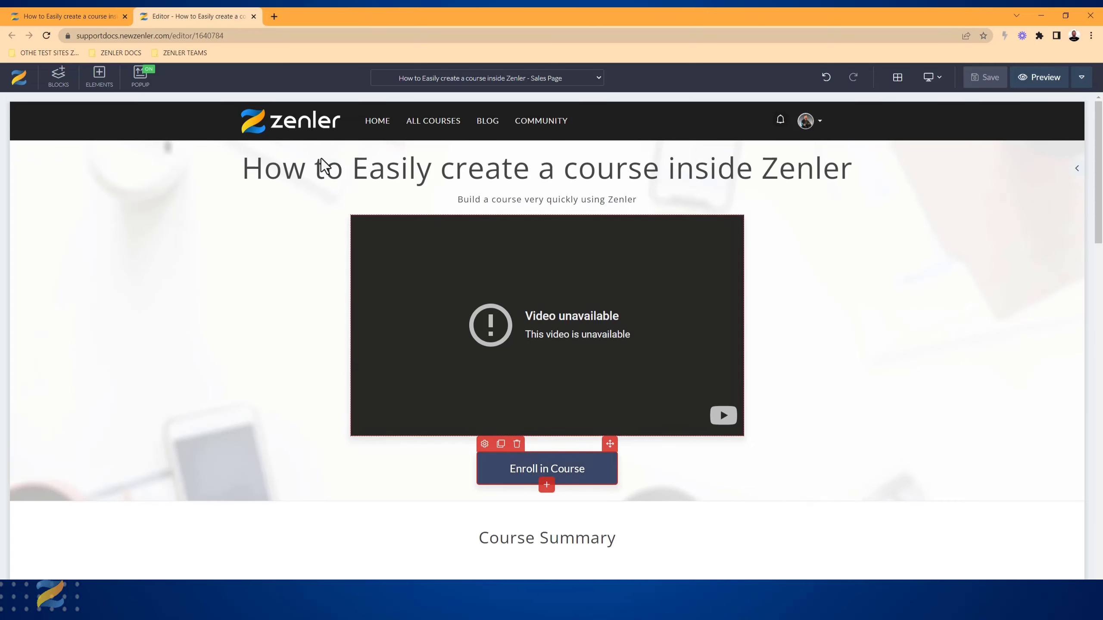
click(94, 17)
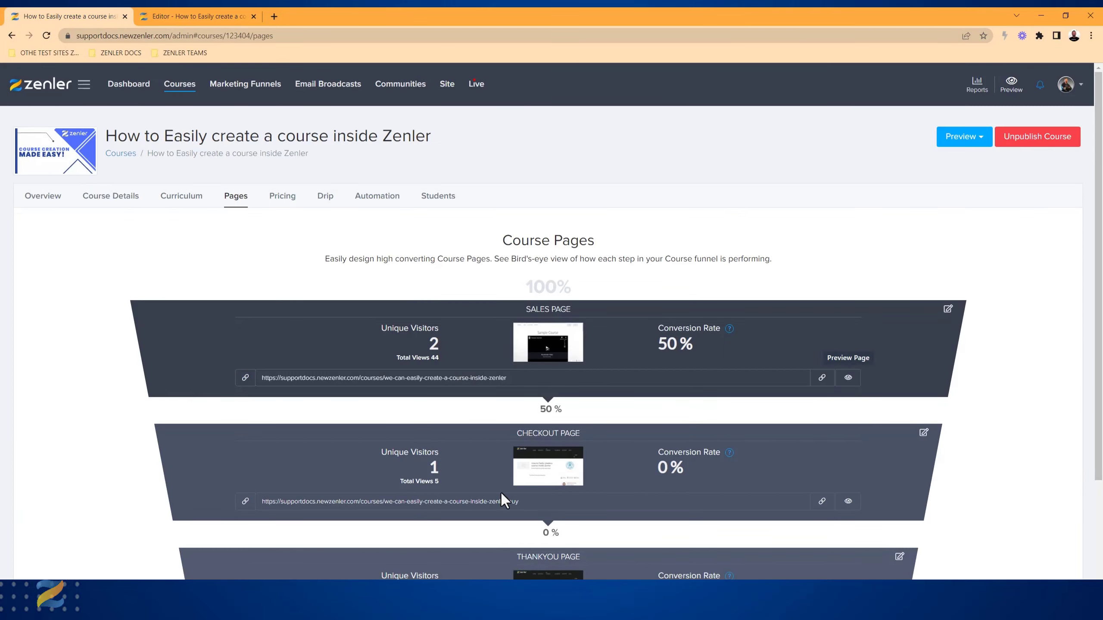
drag(525, 505, 258, 504)
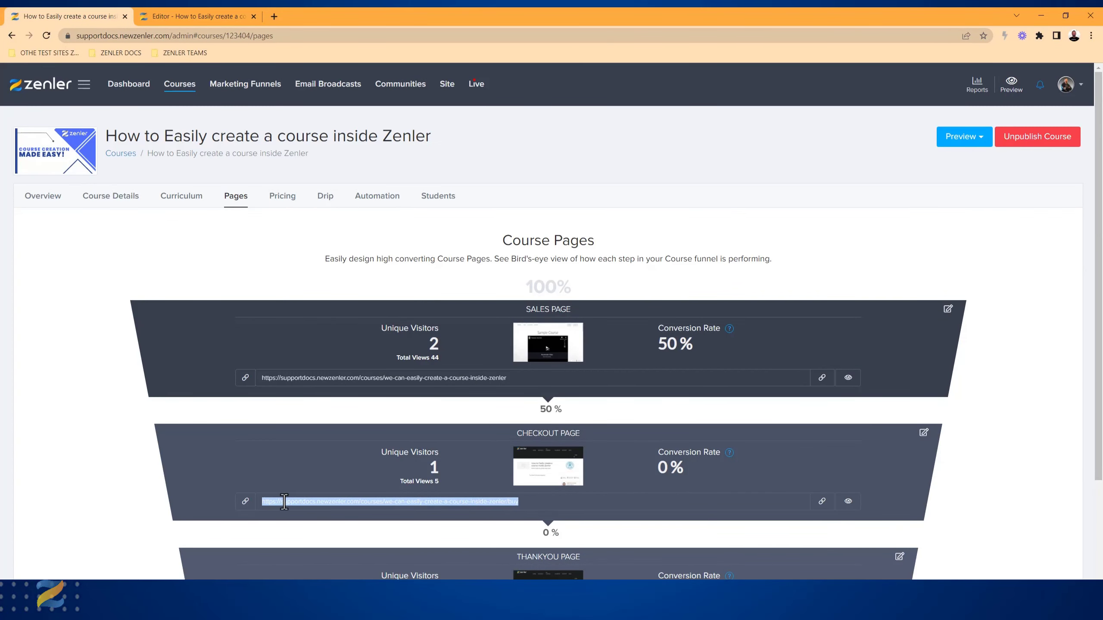
scroll(626, 369, down, 2)
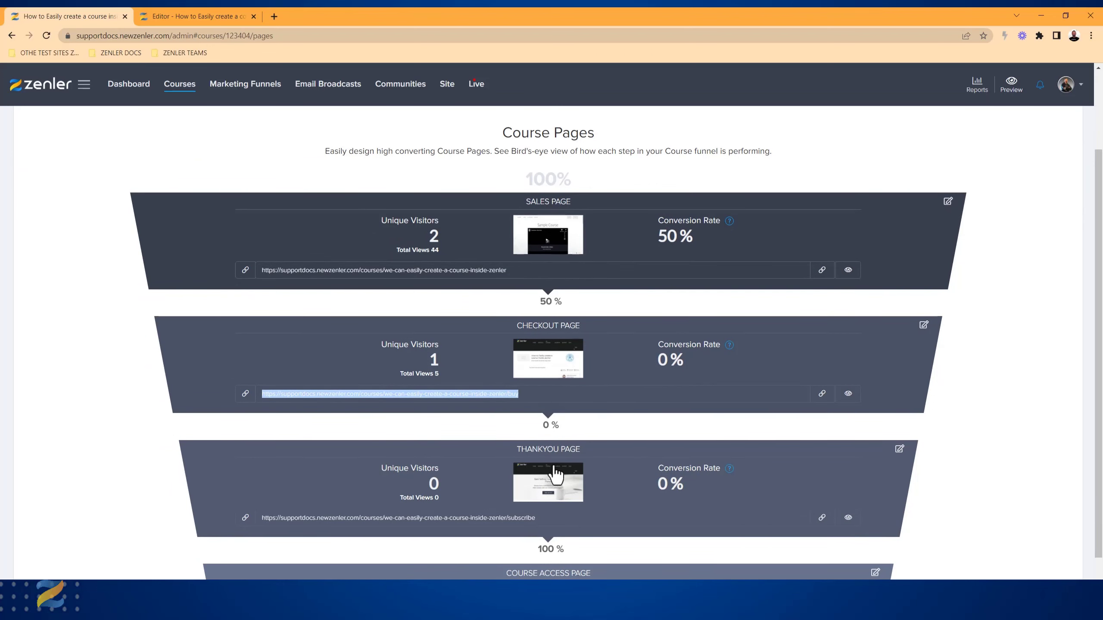
click(206, 19)
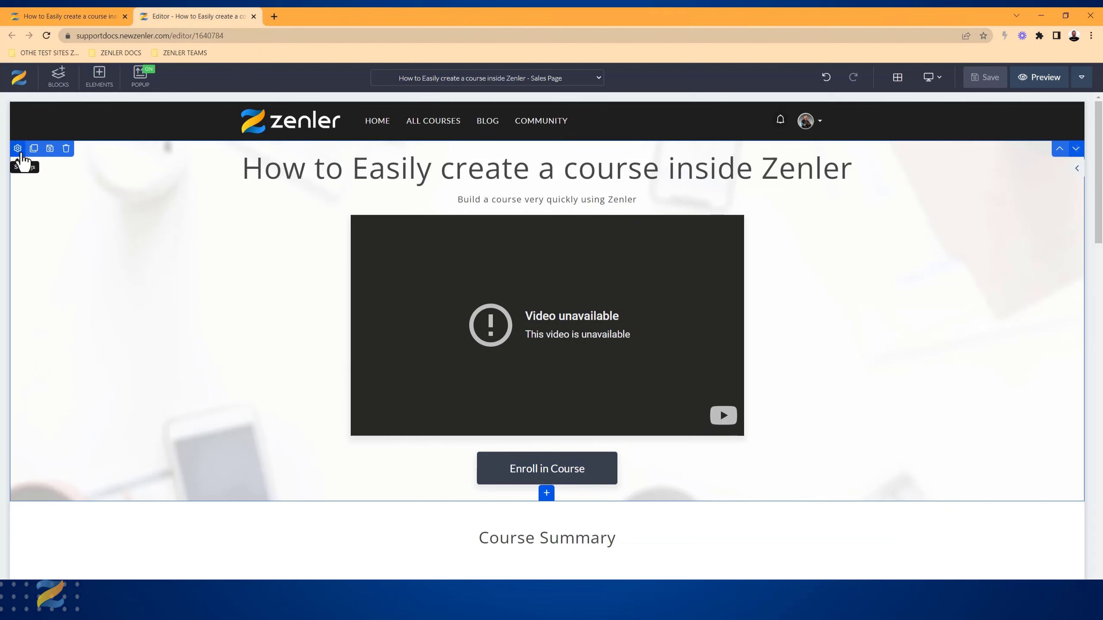
Remove the hero block's background image and set its background color to light grey
click(17, 148)
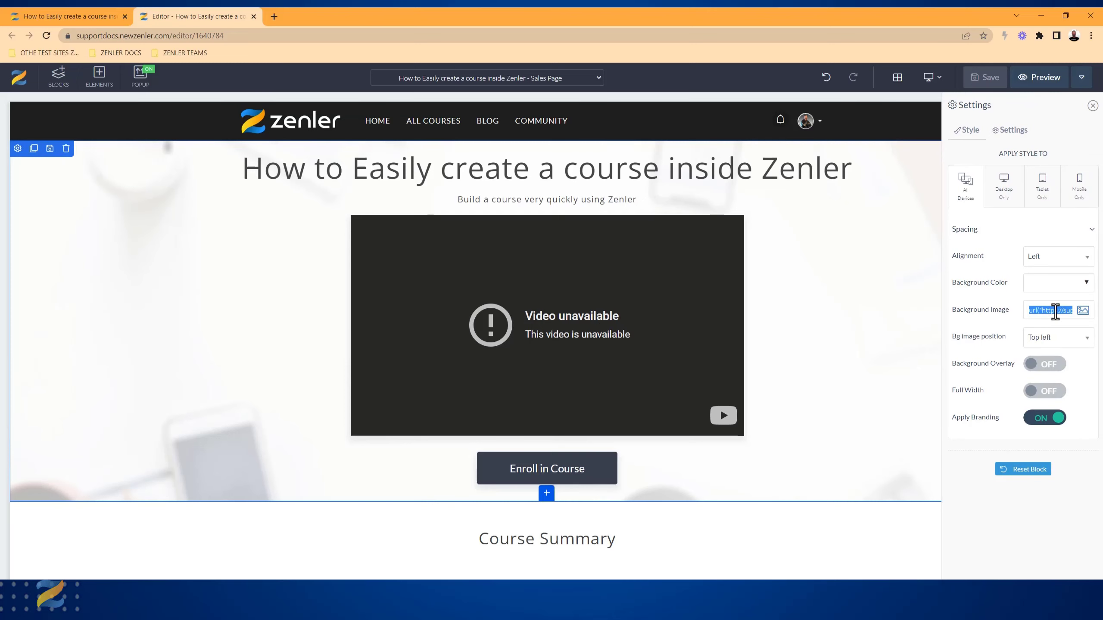
key(BackSpace)
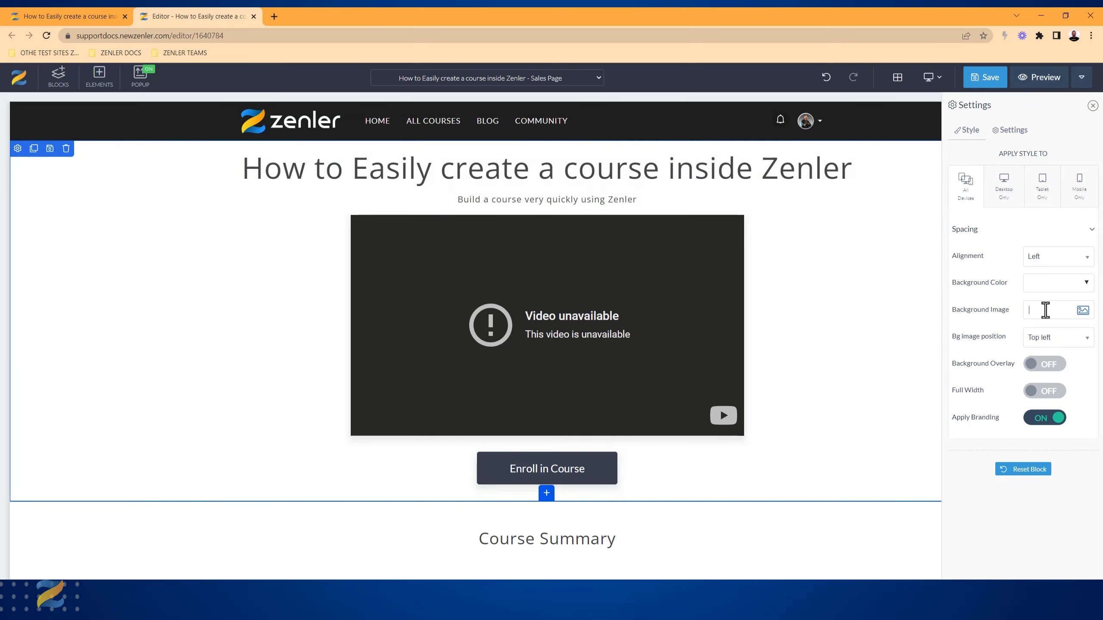
click(1067, 285)
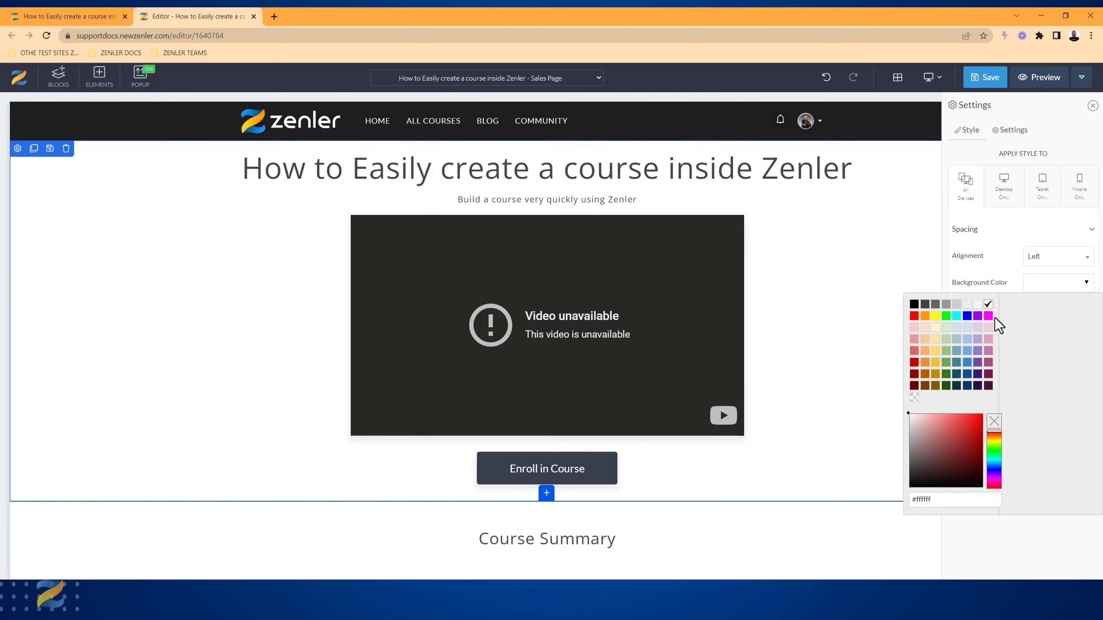
click(957, 305)
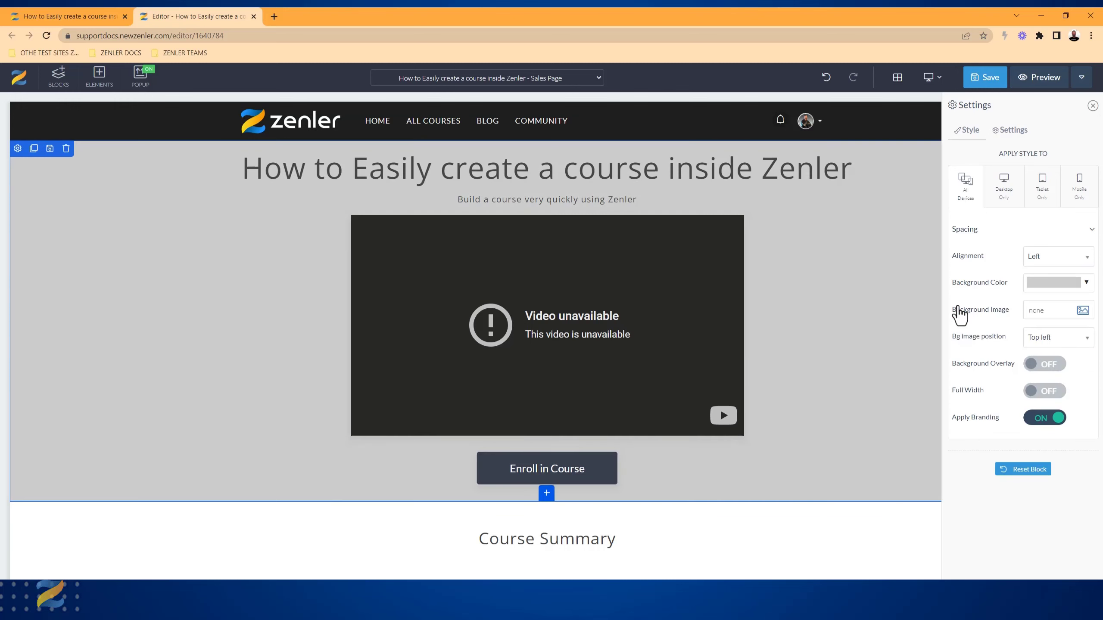
Set the color of the course title in the hero block to white
click(319, 170)
click(248, 161)
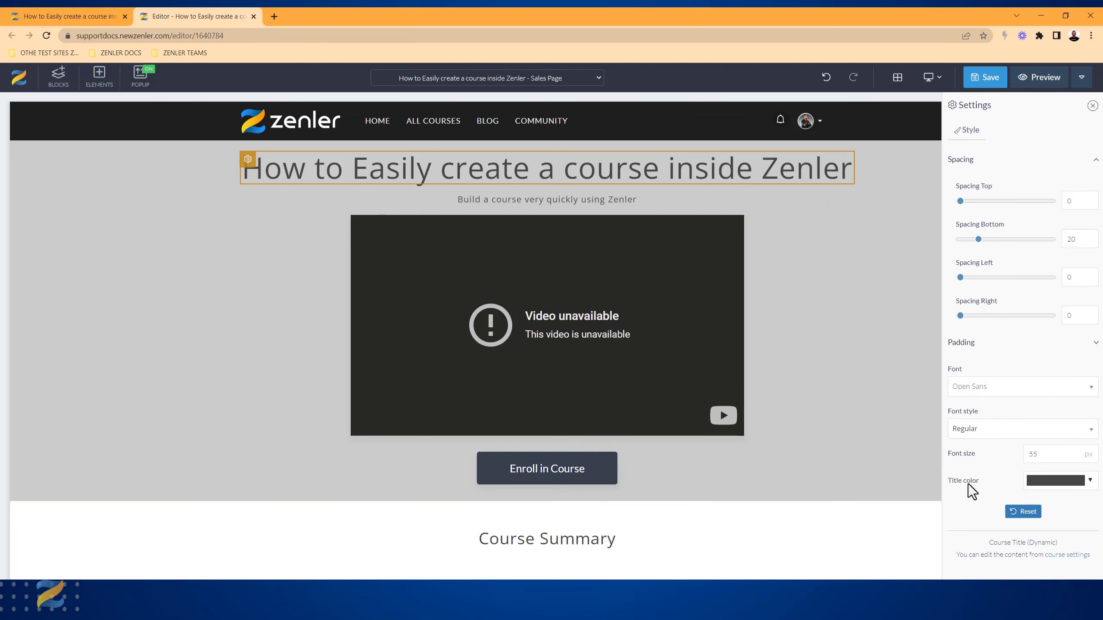
click(1090, 482)
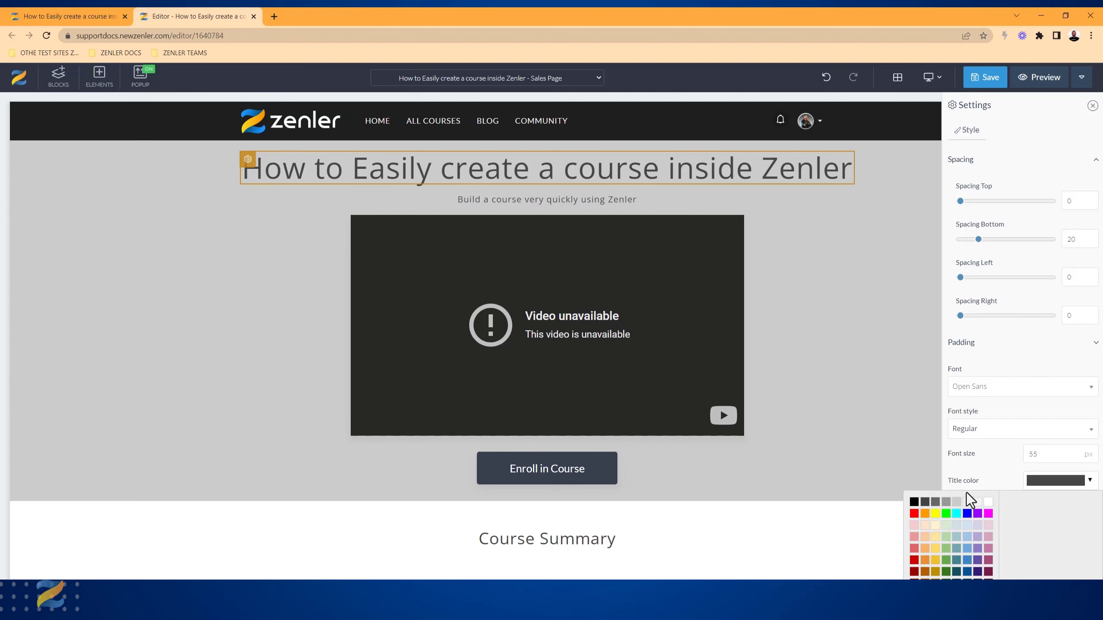
click(987, 502)
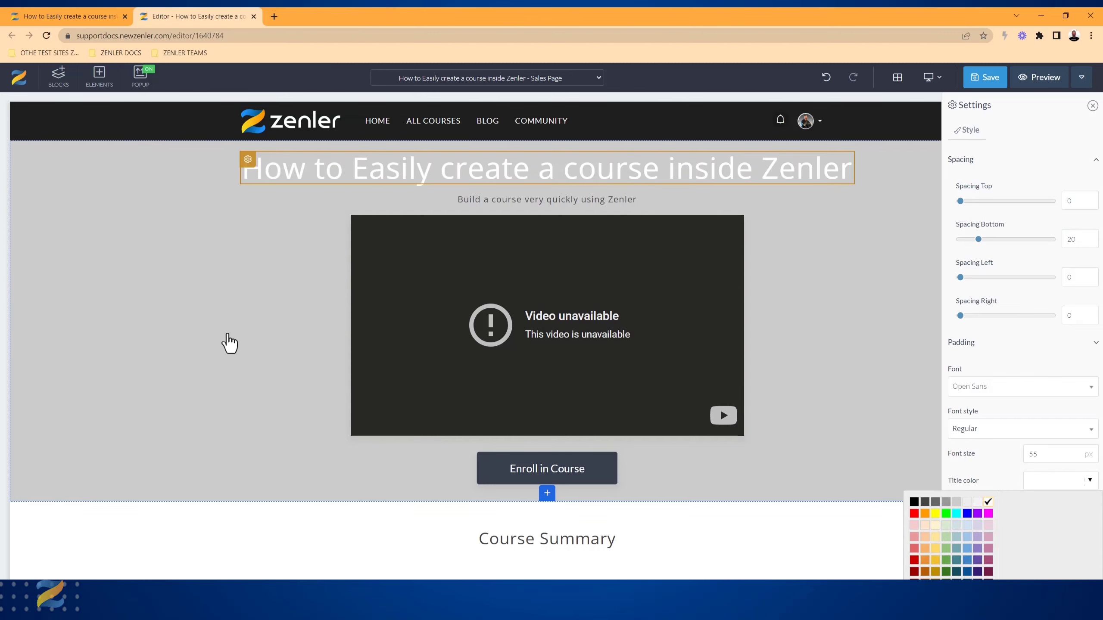
click(177, 306)
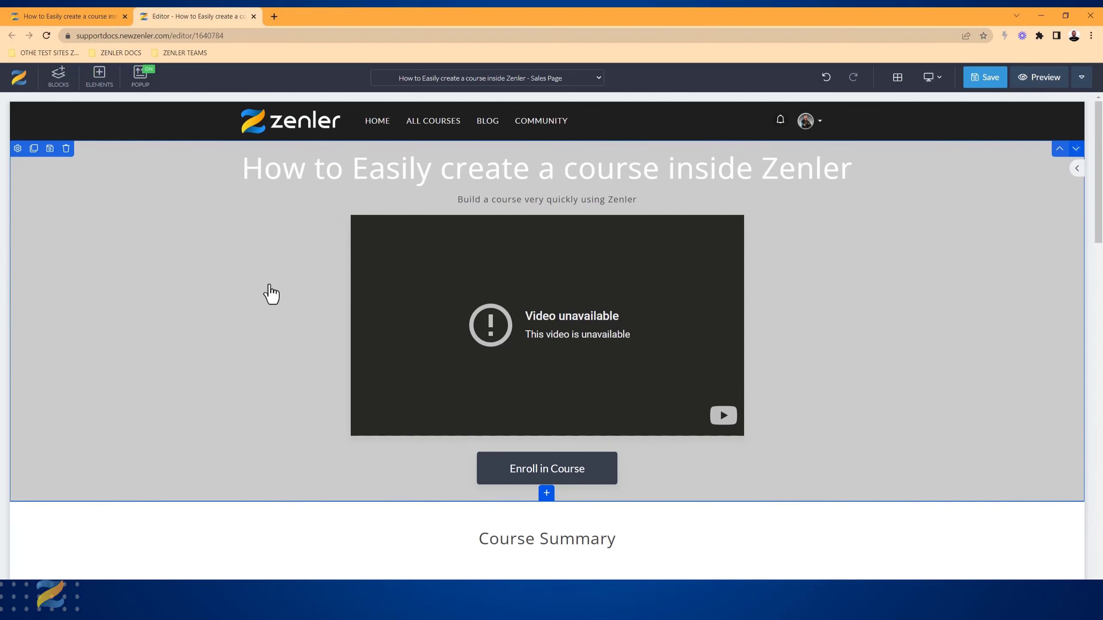
Delete the unavailable video element from the hero block
click(366, 288)
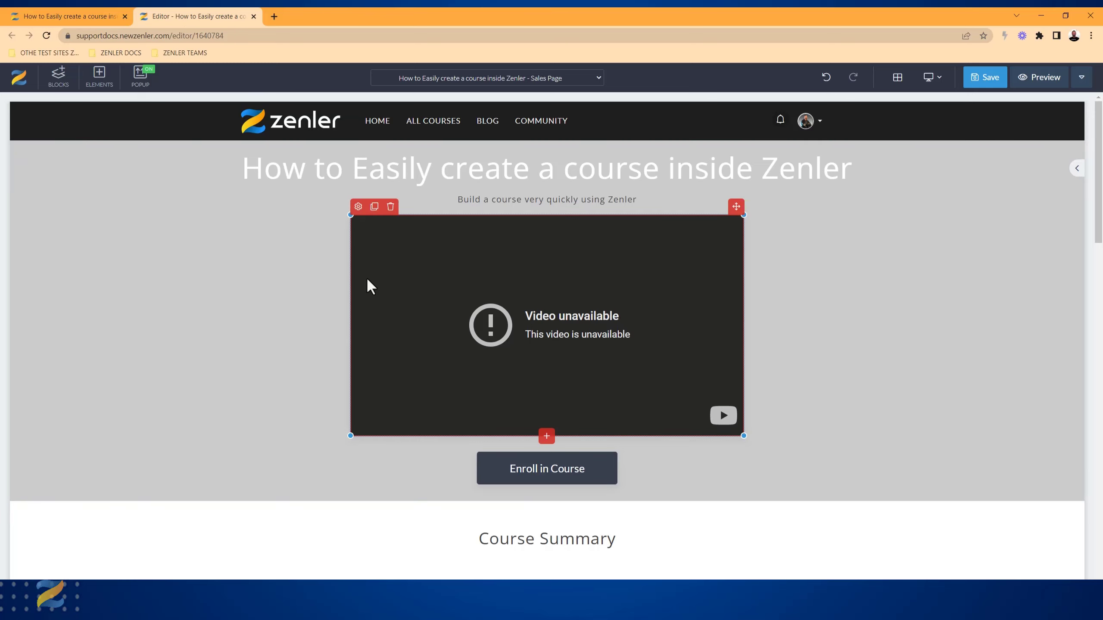
click(390, 208)
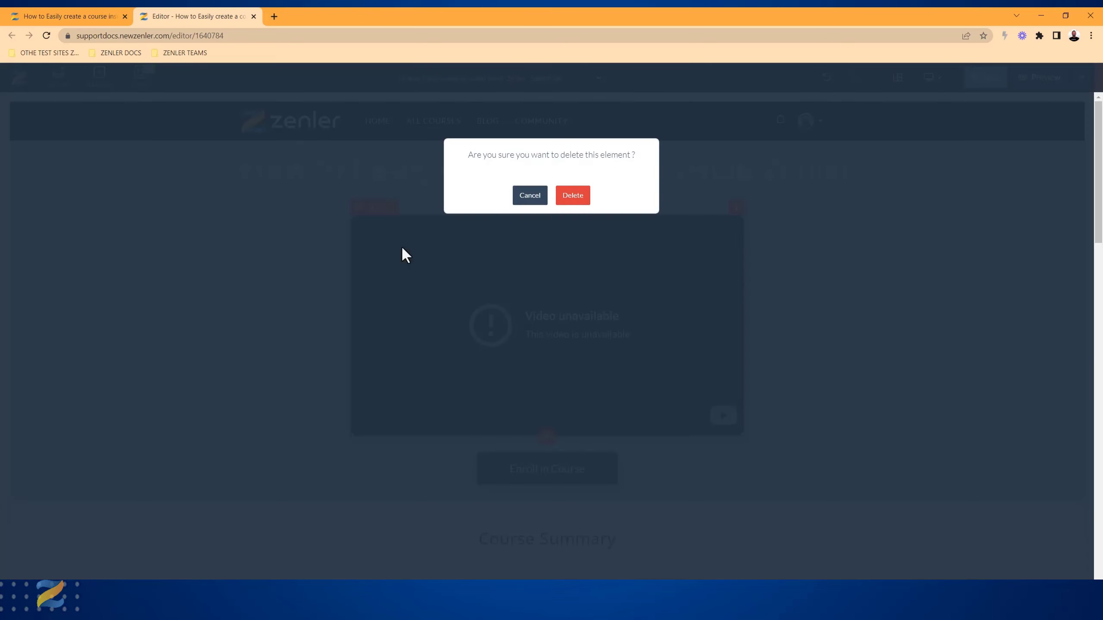
click(586, 196)
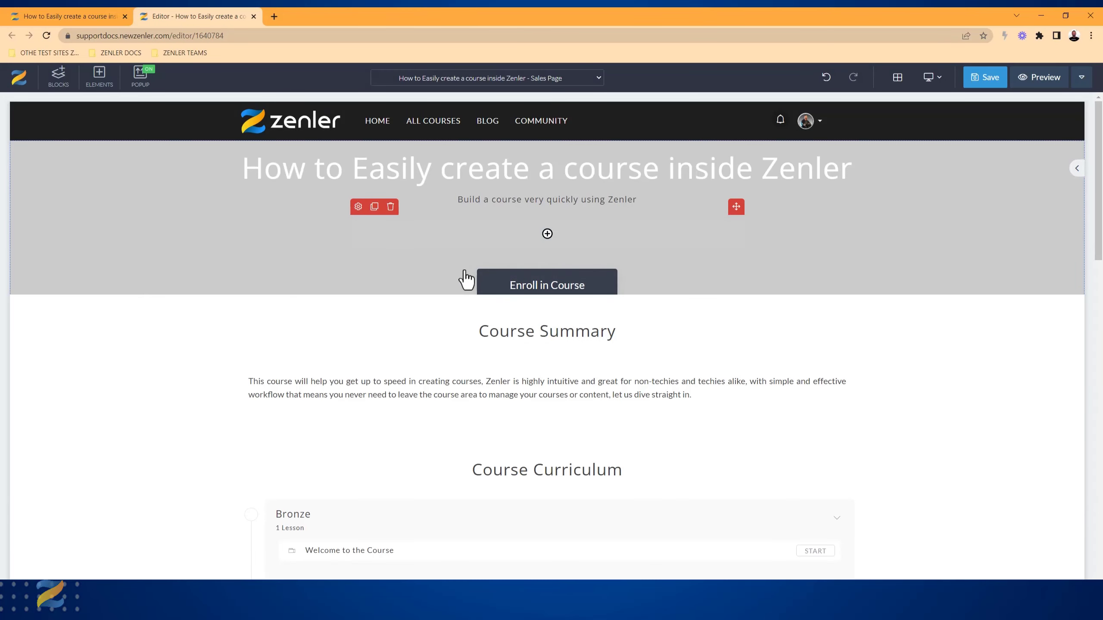
click(395, 282)
Set the background color of the Enroll in Course button to dark grey
click(500, 295)
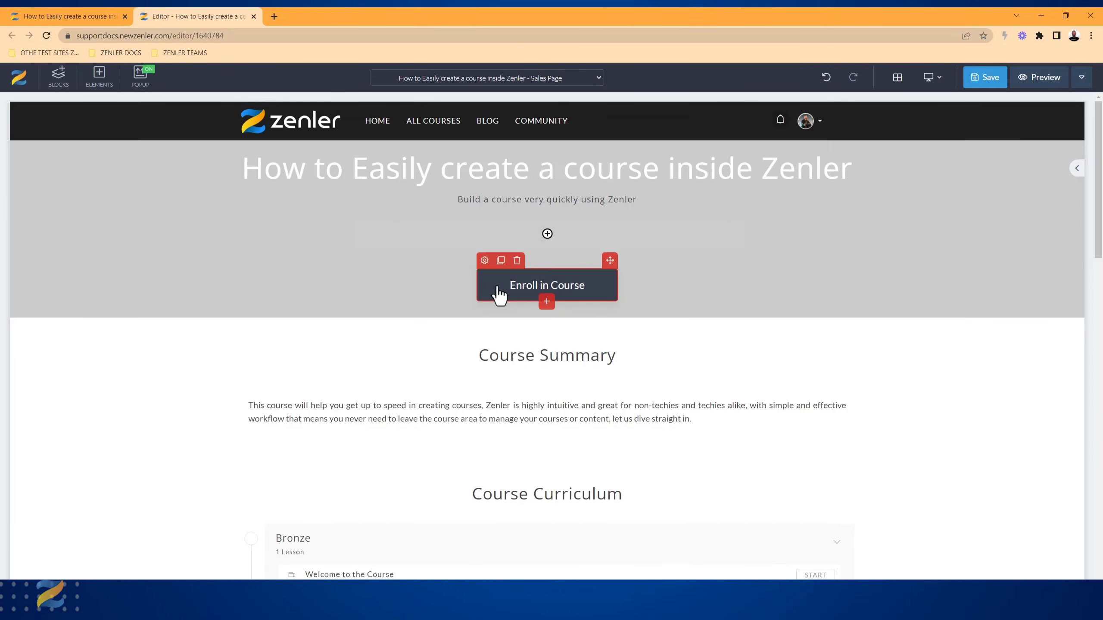
click(485, 261)
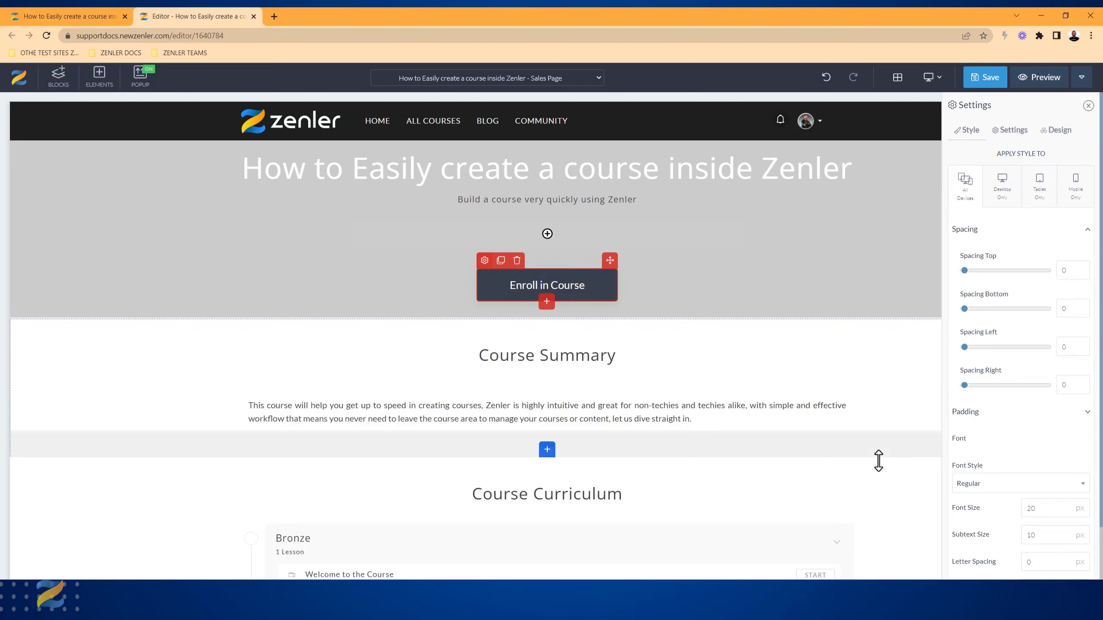
scroll(1012, 511, down, 4)
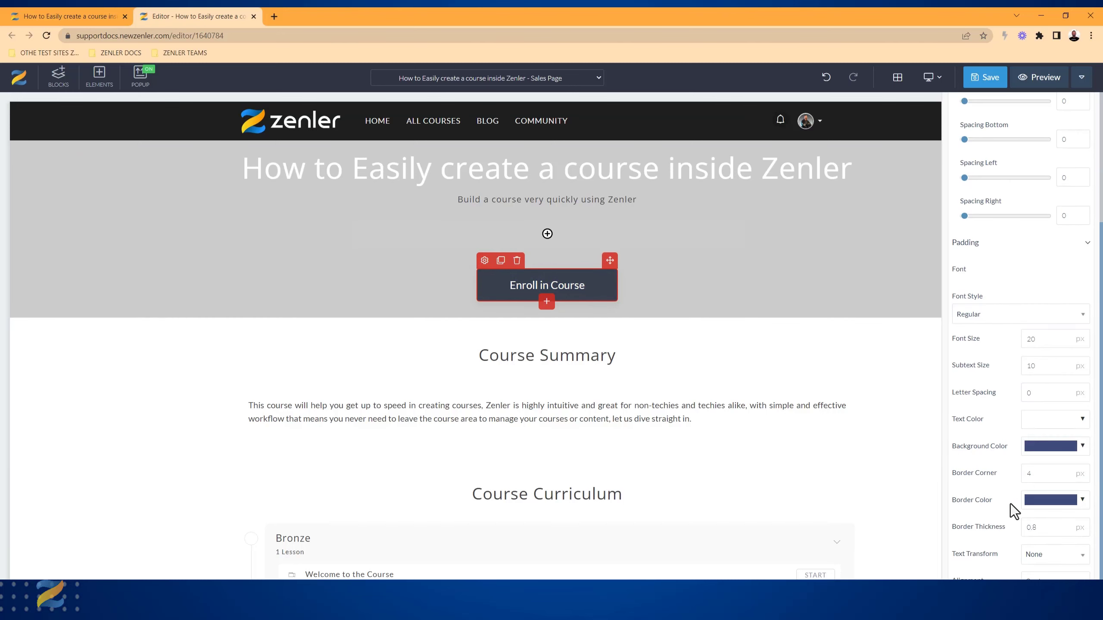
click(1083, 447)
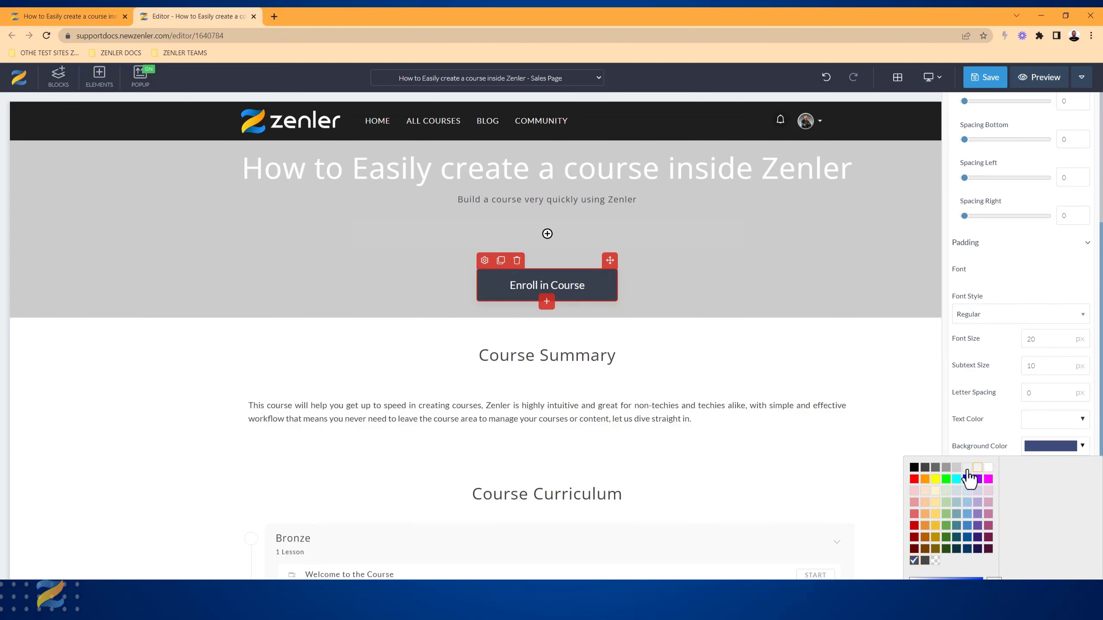
click(925, 468)
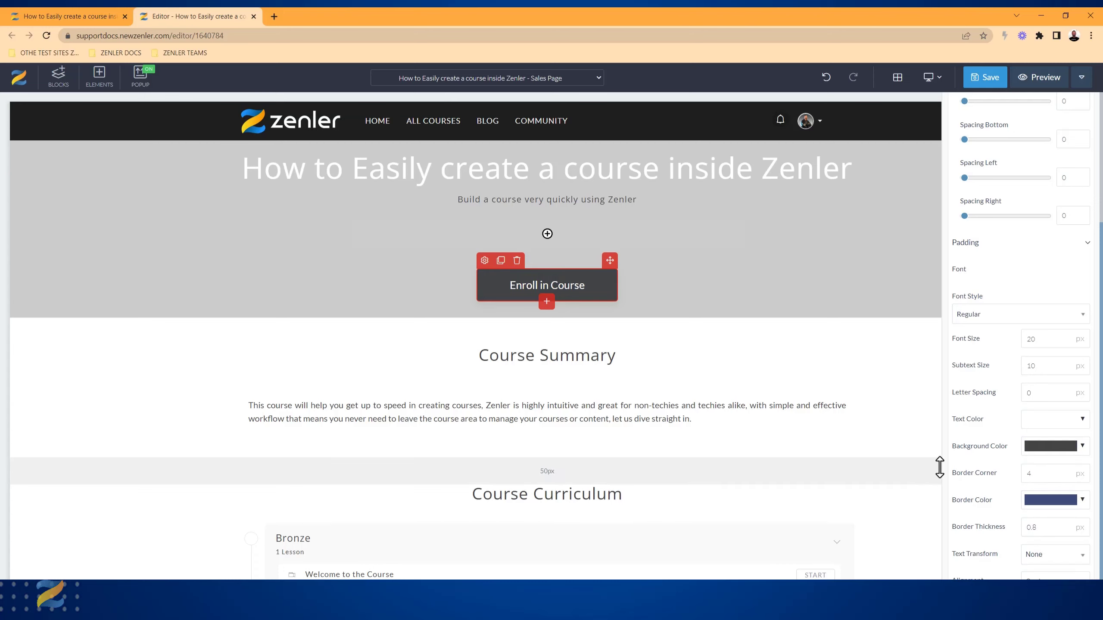
Set the Enroll in Course button's border thickness to 0 px
click(1083, 501)
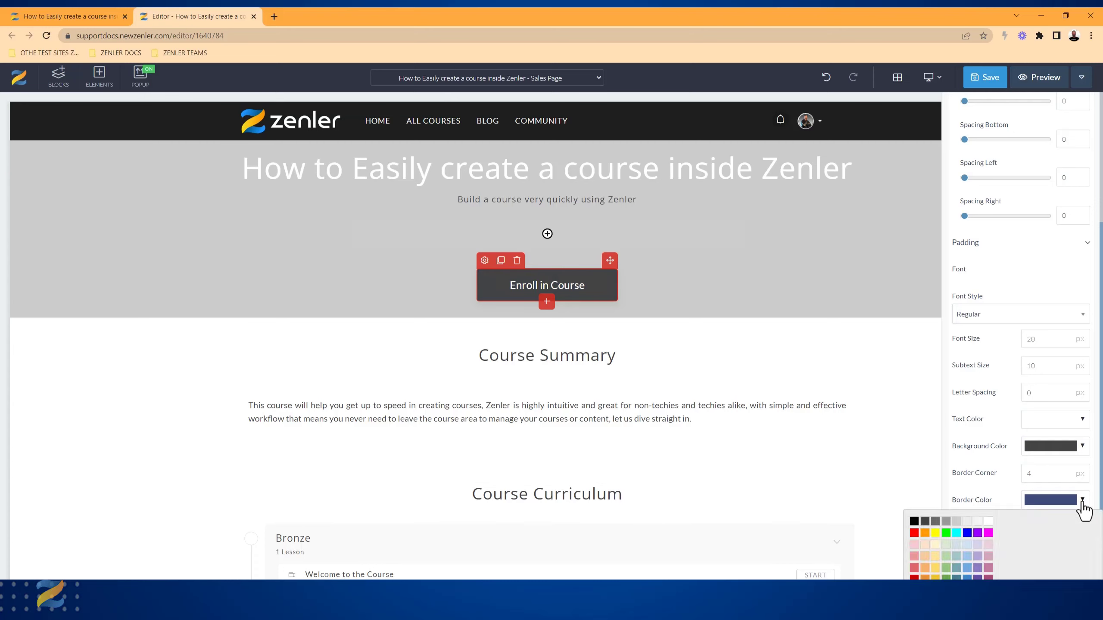
click(1003, 485)
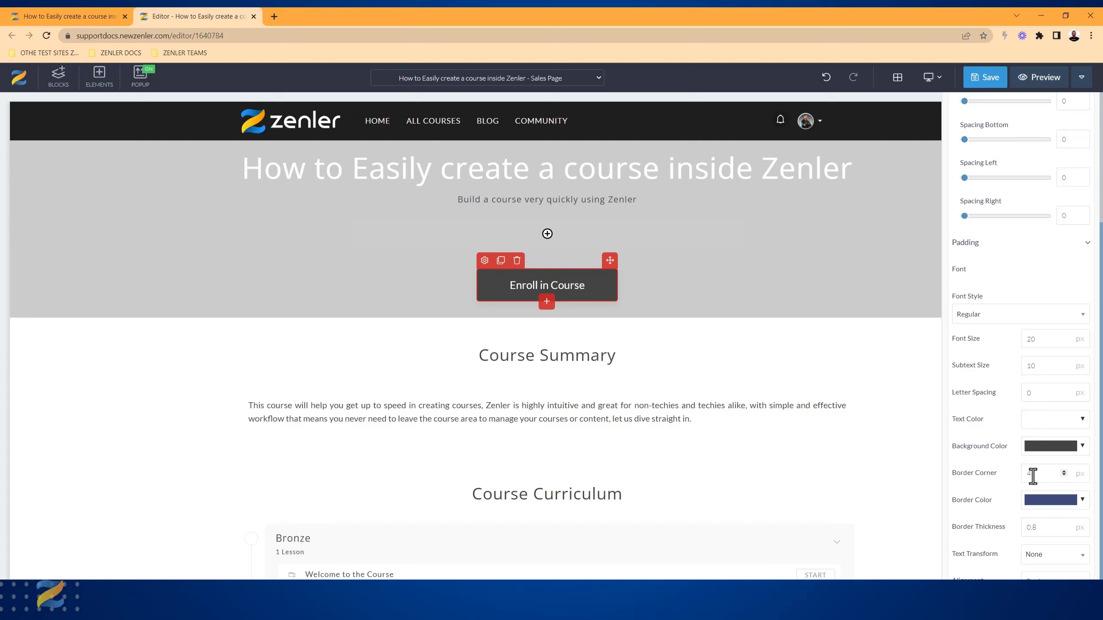
double_click(1026, 528)
text(0)
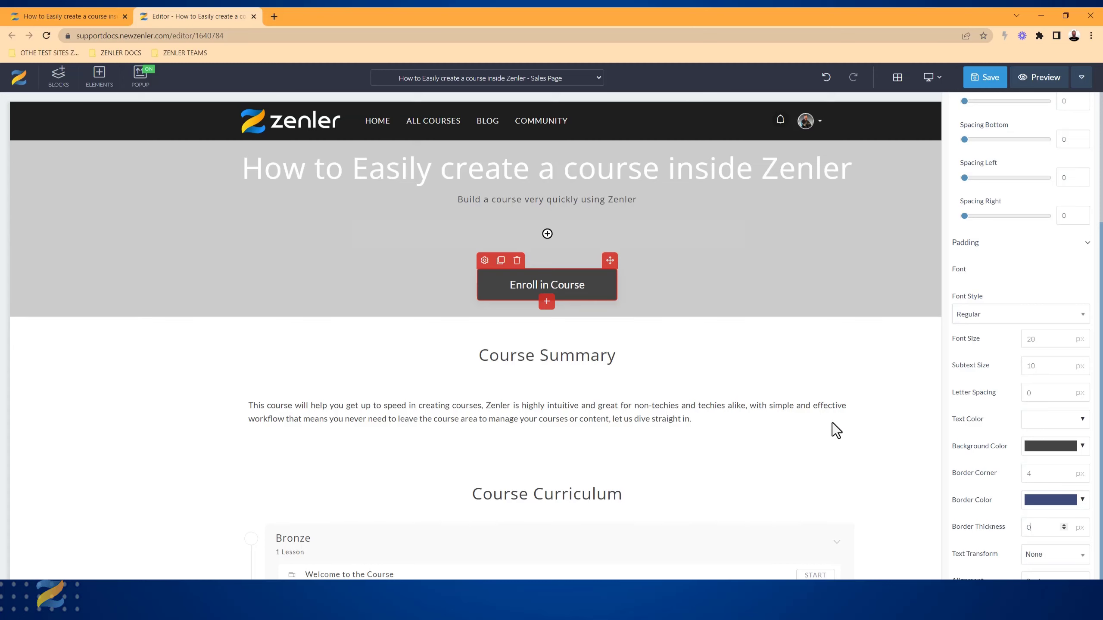
Insert the library image of hands typing on a laptop into the empty spot above the Enroll in Course button
click(550, 237)
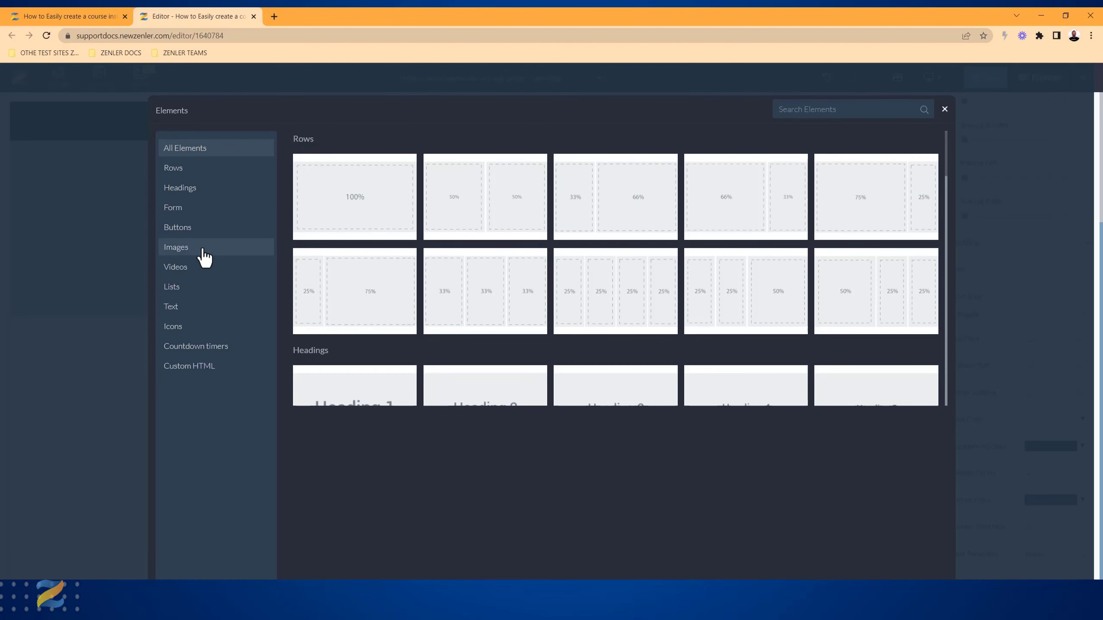
click(204, 257)
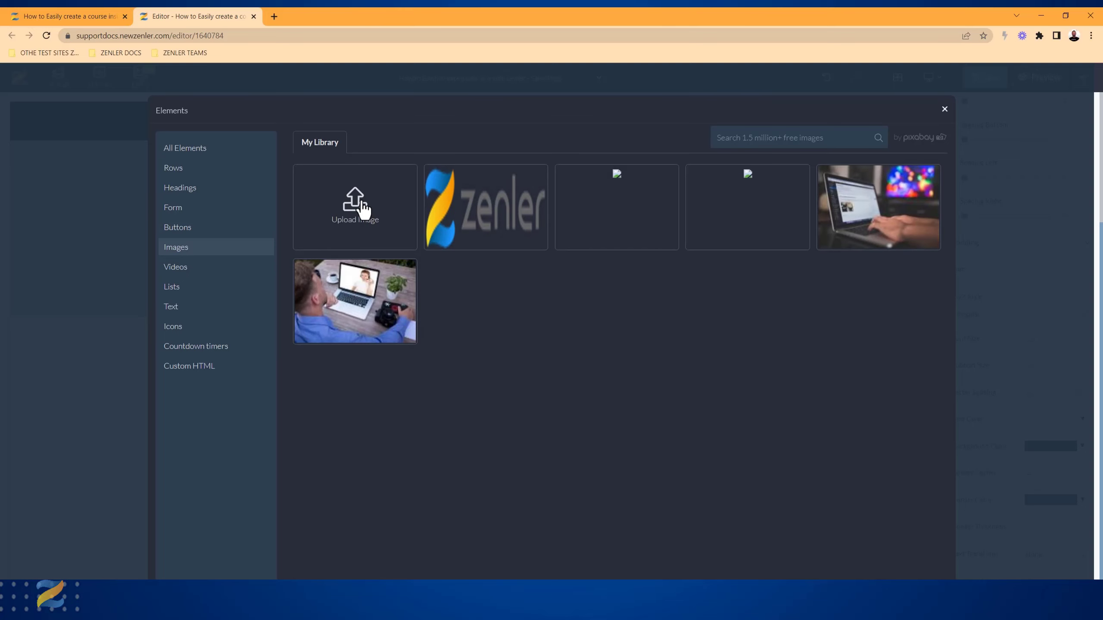
click(860, 214)
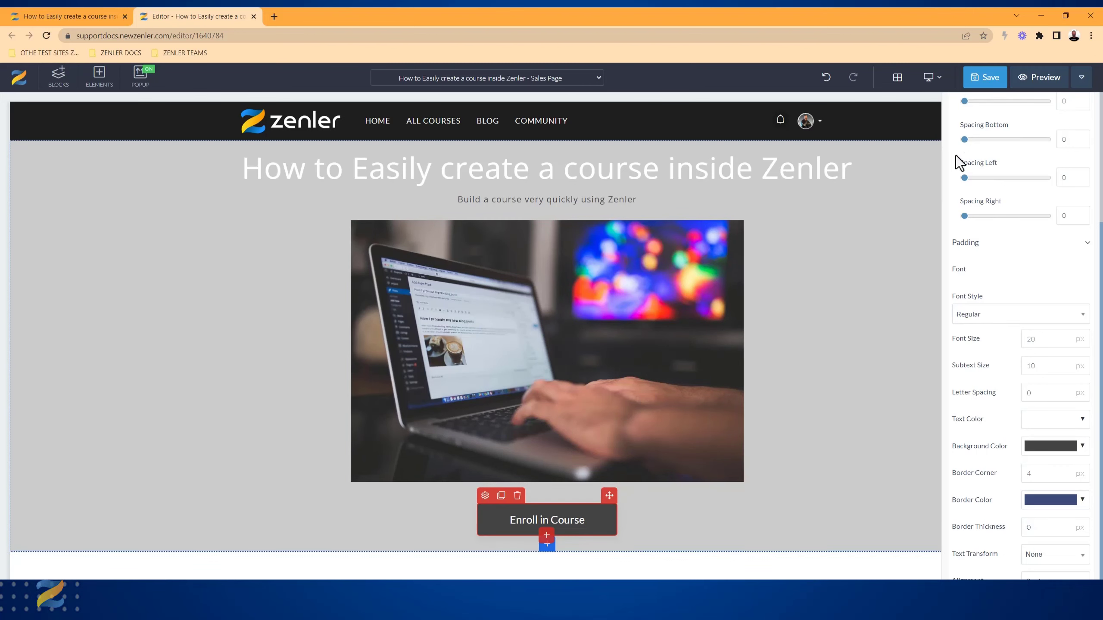
Save the sales page, accepting the SEO settings as they are
click(987, 81)
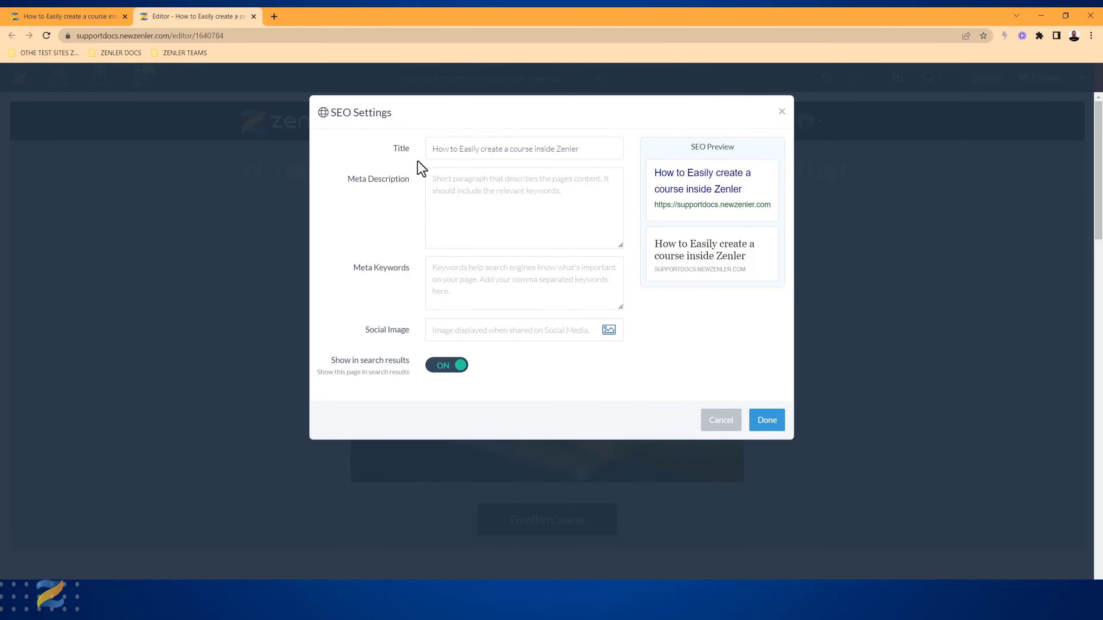
drag(331, 112, 410, 113)
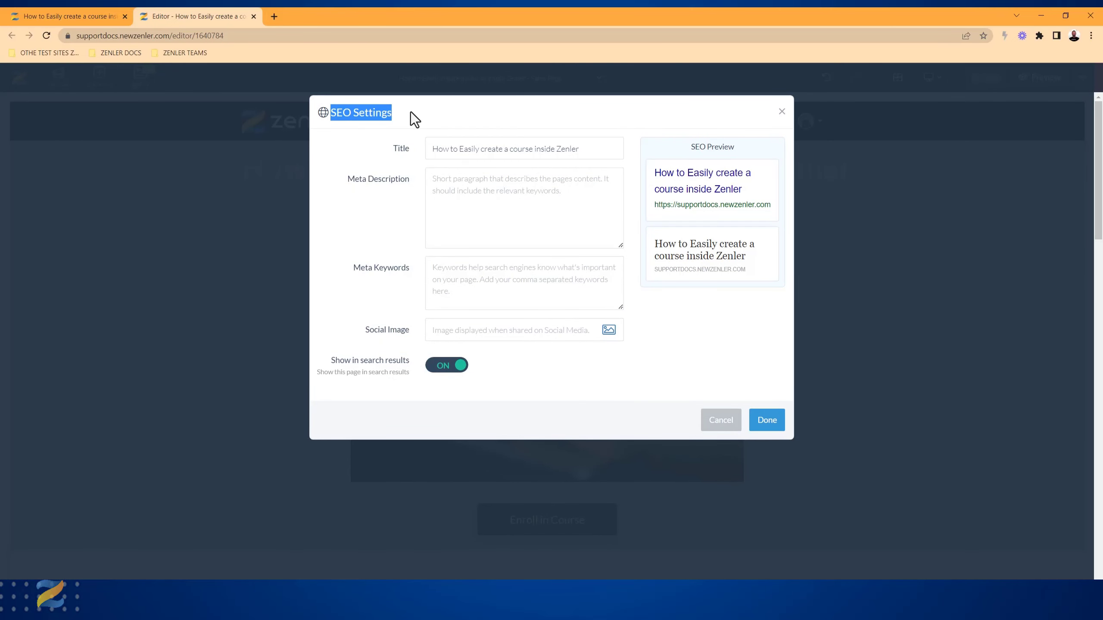
click(446, 188)
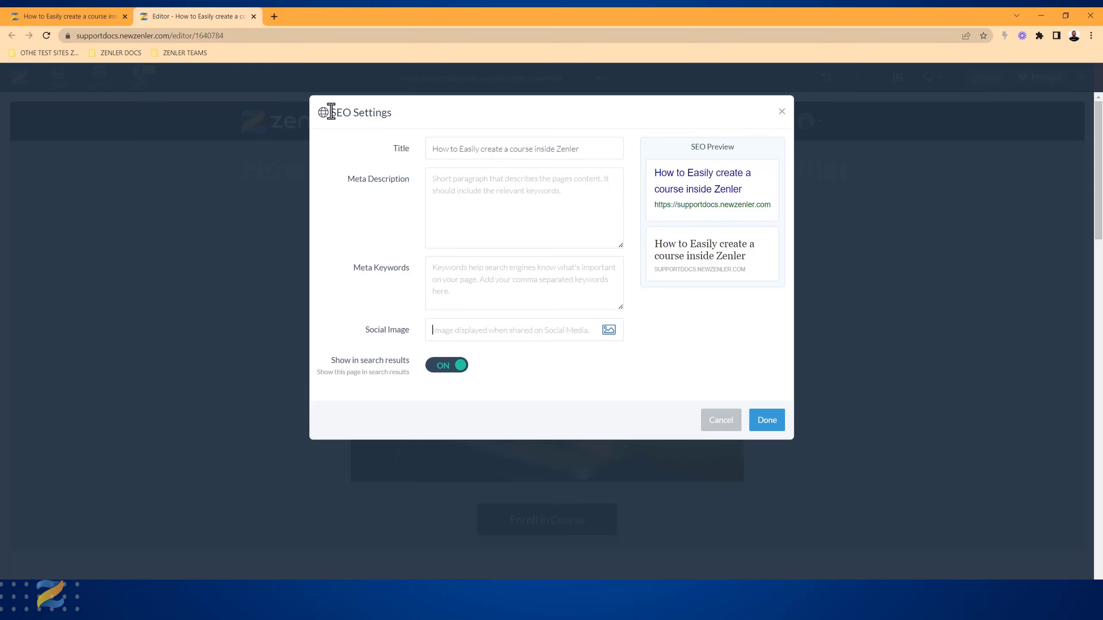
drag(331, 111, 435, 127)
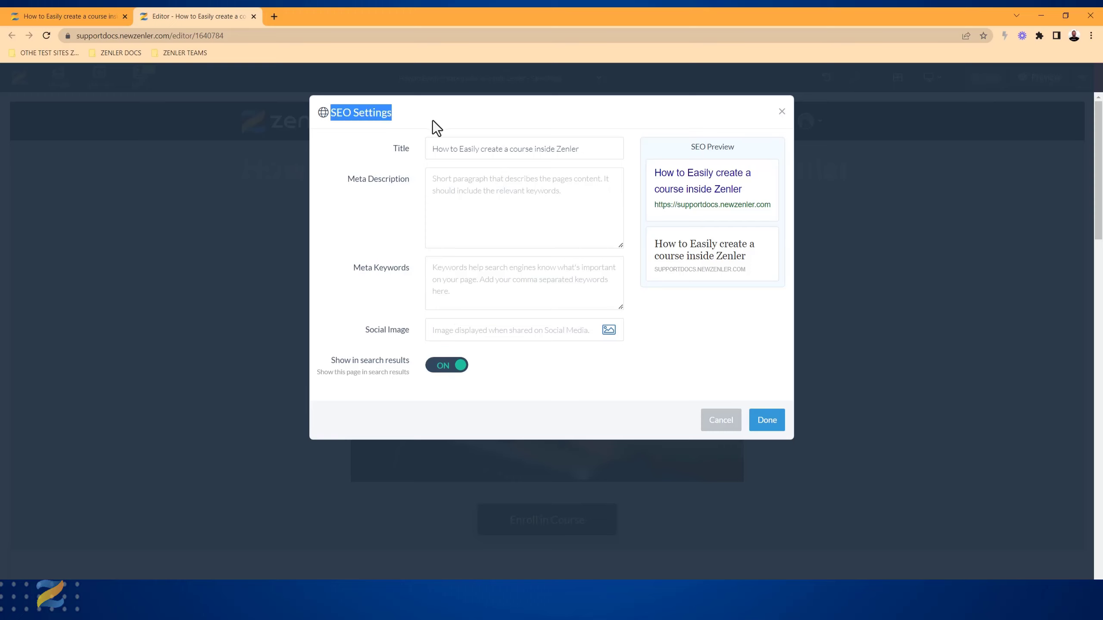
click(766, 427)
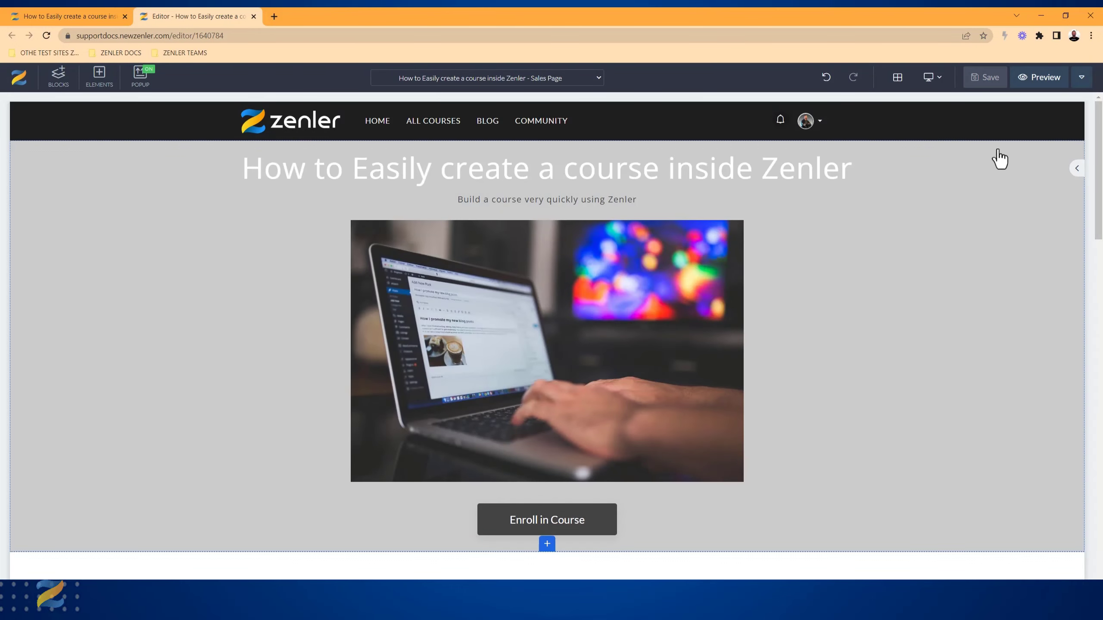
Preview the saved sales page, look through it, and return to the editor
click(1041, 78)
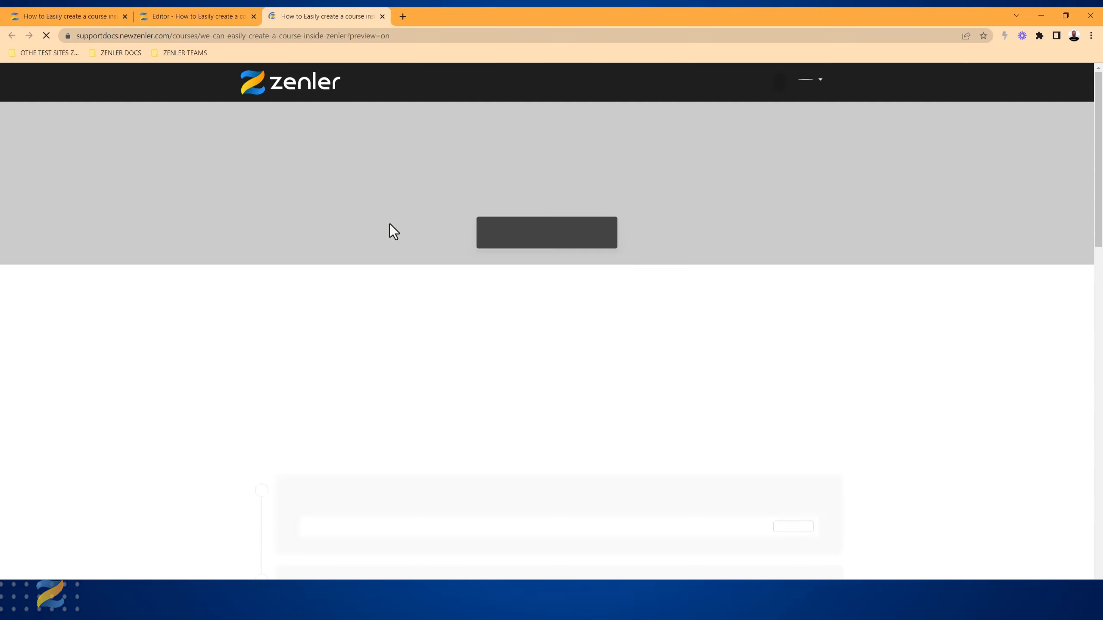
scroll(831, 293, down, 6)
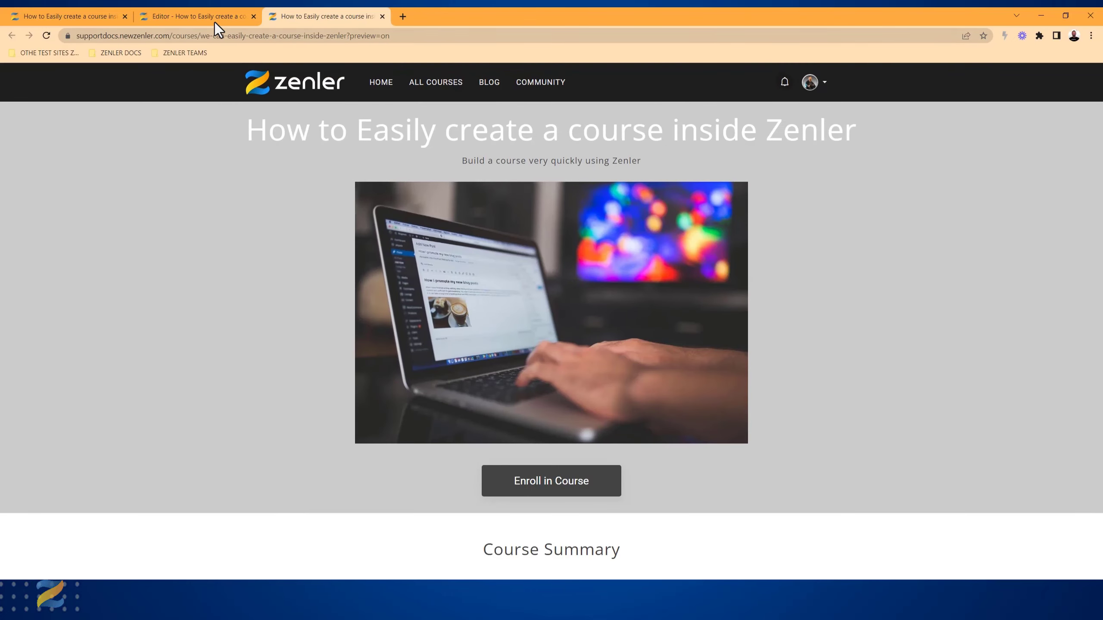
click(186, 18)
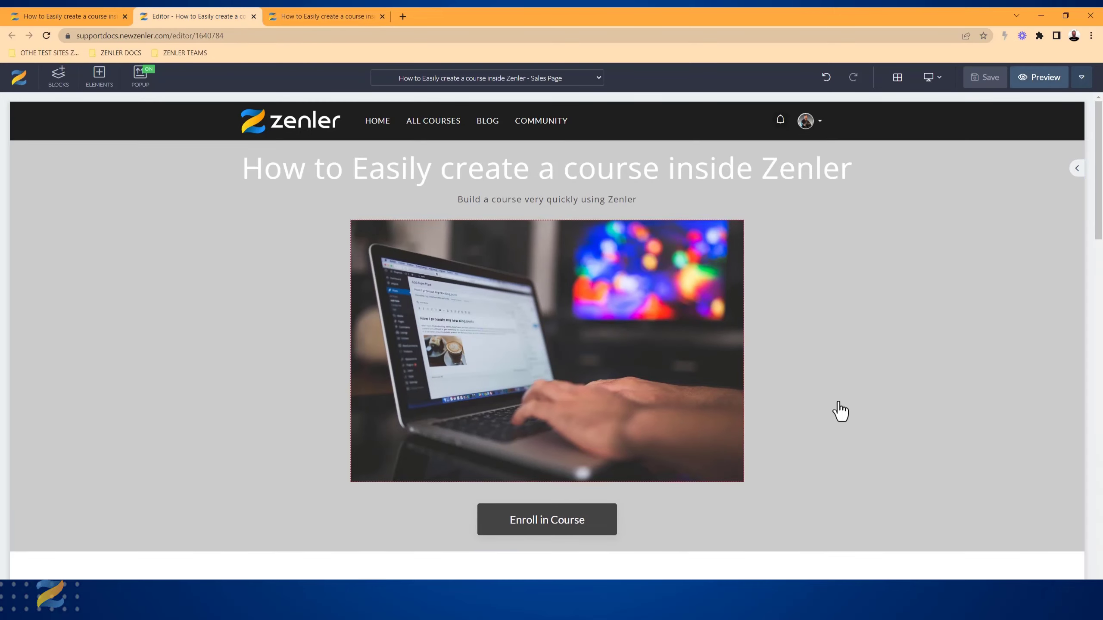
Set the Course Summary block's background color to dark grey
scroll(840, 395, down, 8)
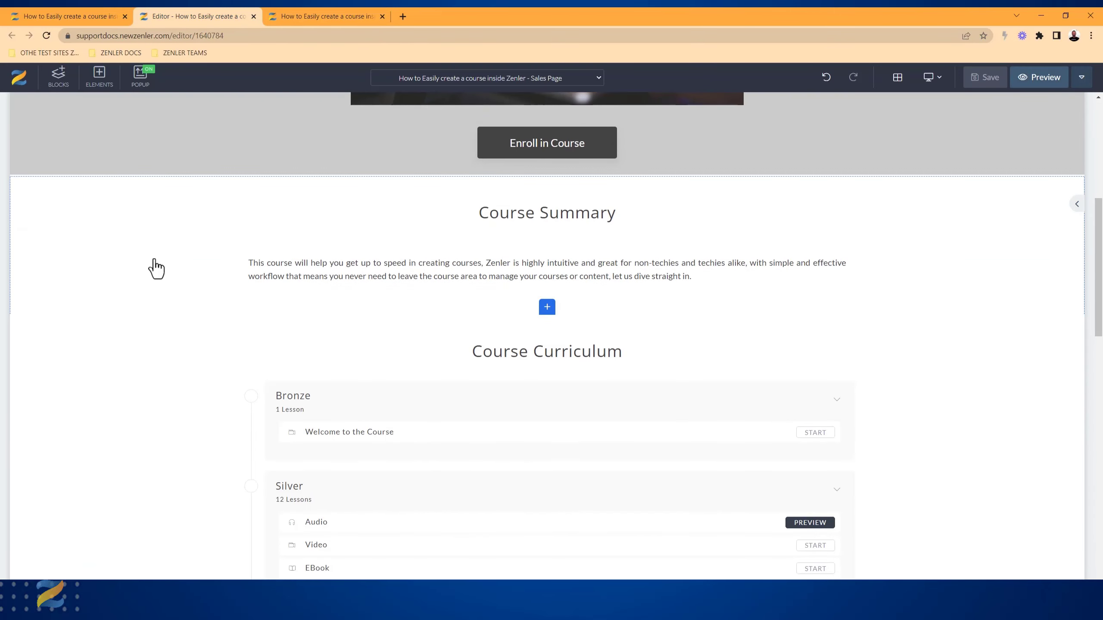
click(156, 260)
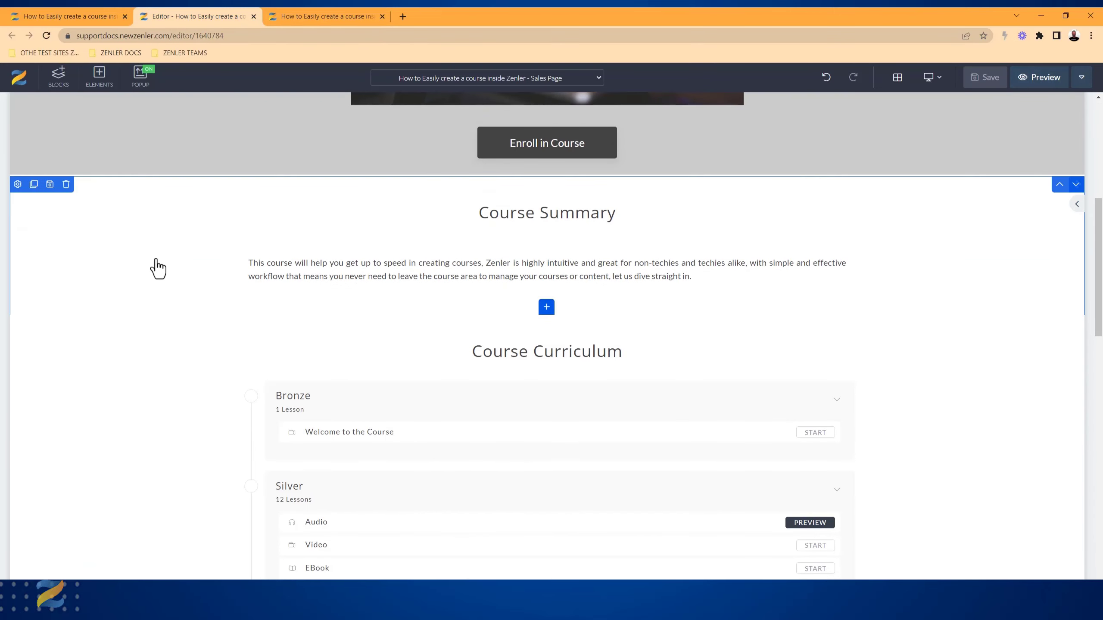
click(17, 184)
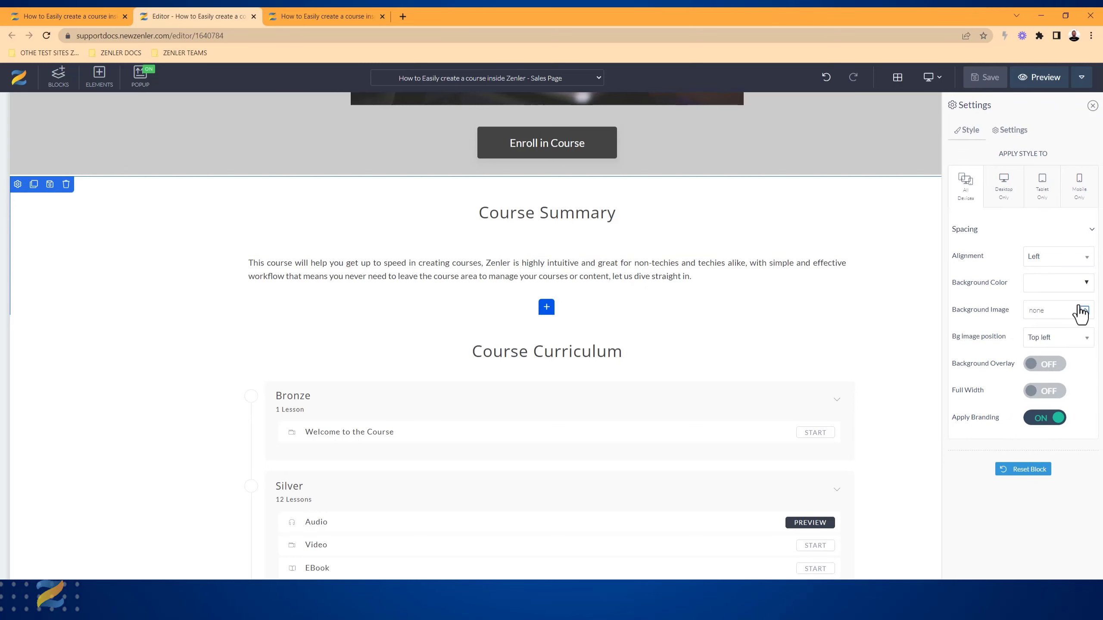
click(1085, 287)
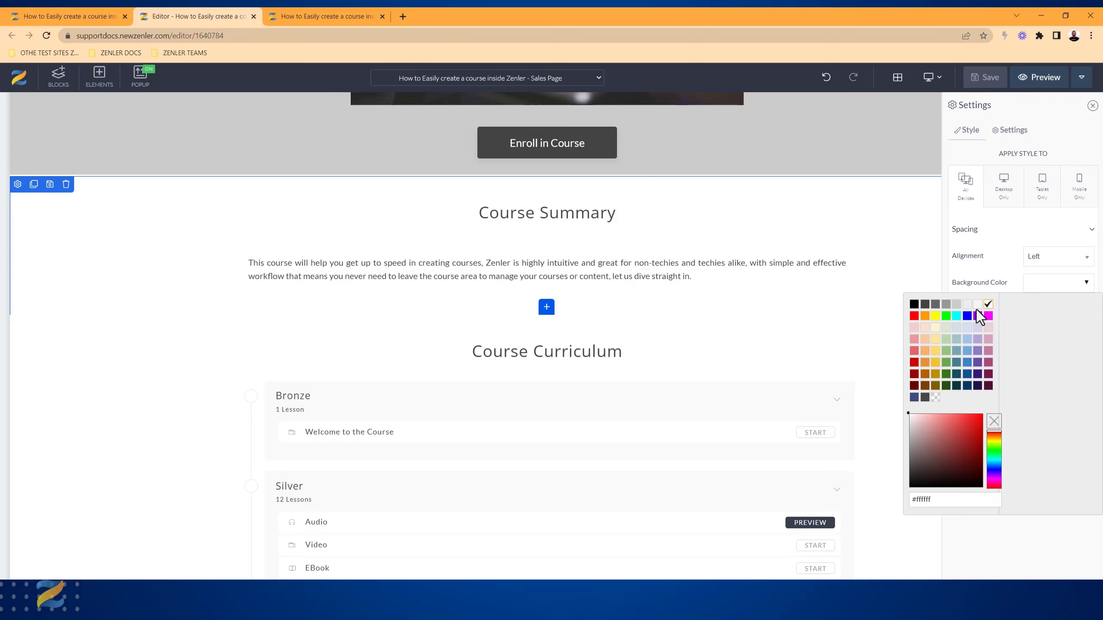
click(935, 304)
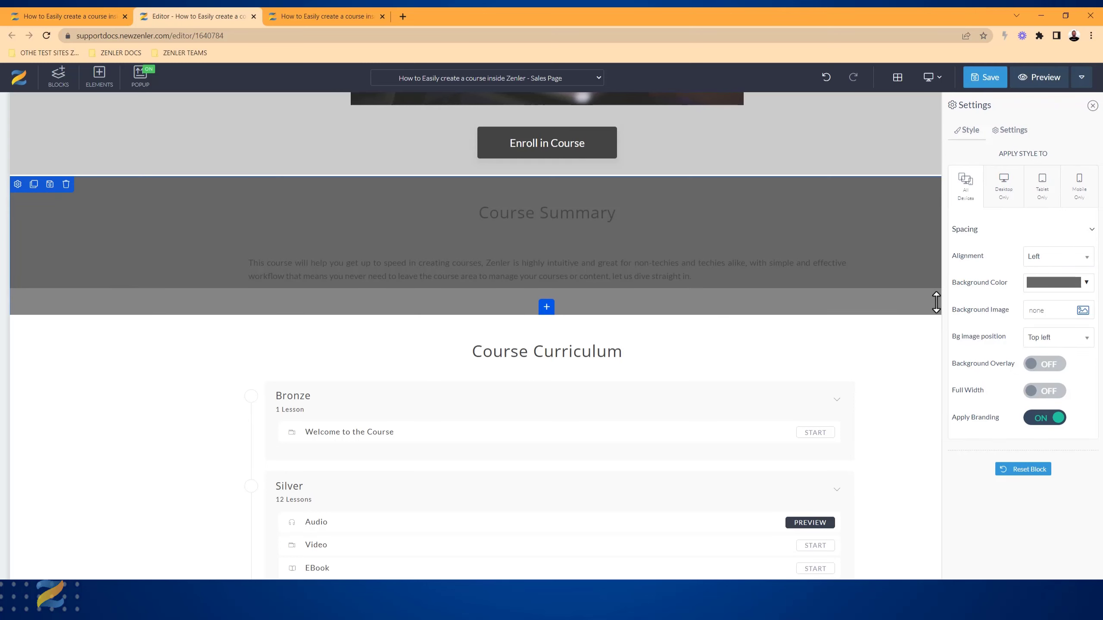
Set the text color of the Course Summary heading and its description paragraph to white
click(496, 218)
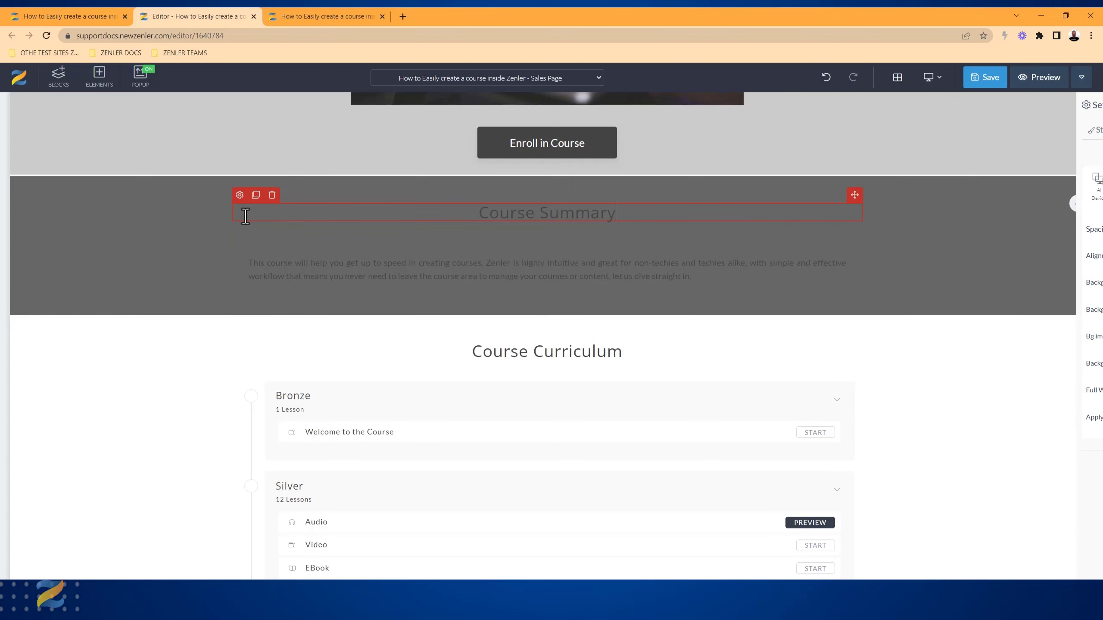
click(239, 196)
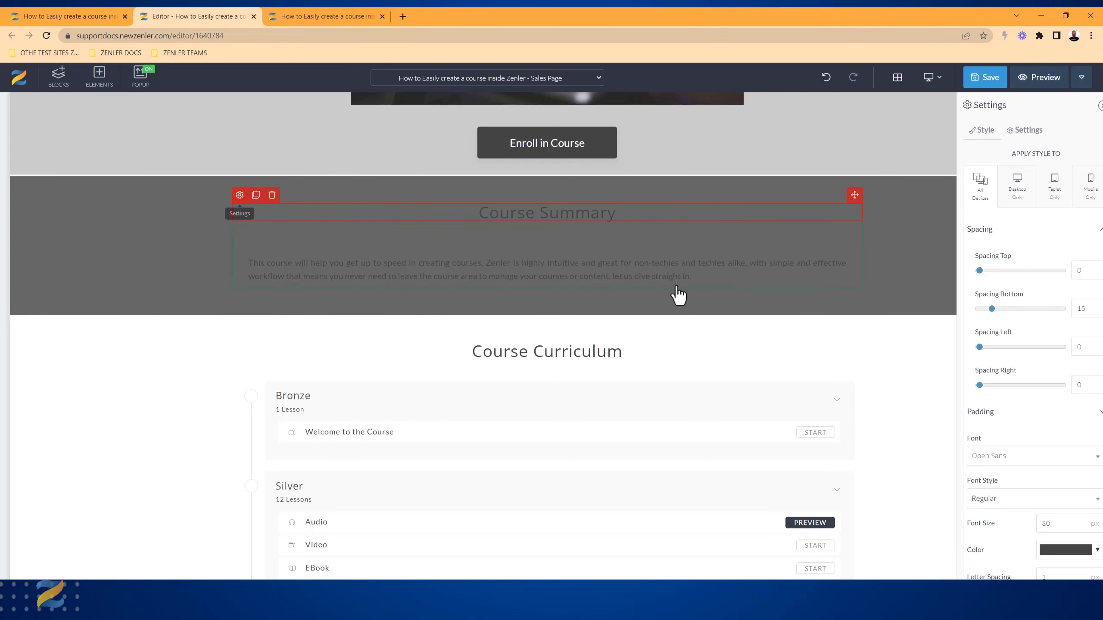
click(1085, 554)
click(989, 437)
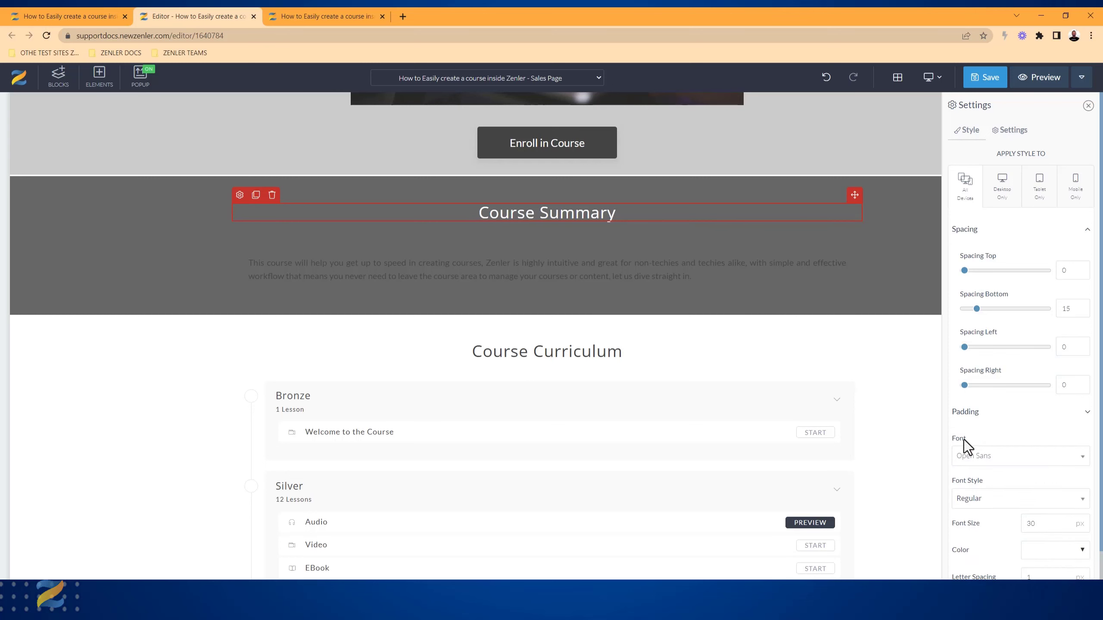
click(428, 276)
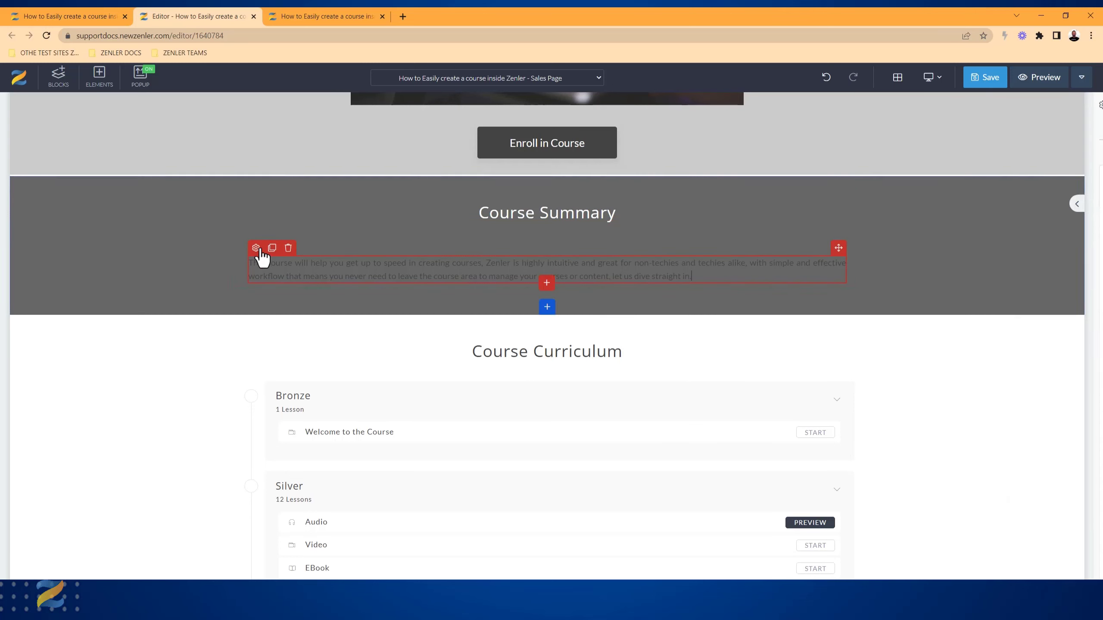
click(256, 248)
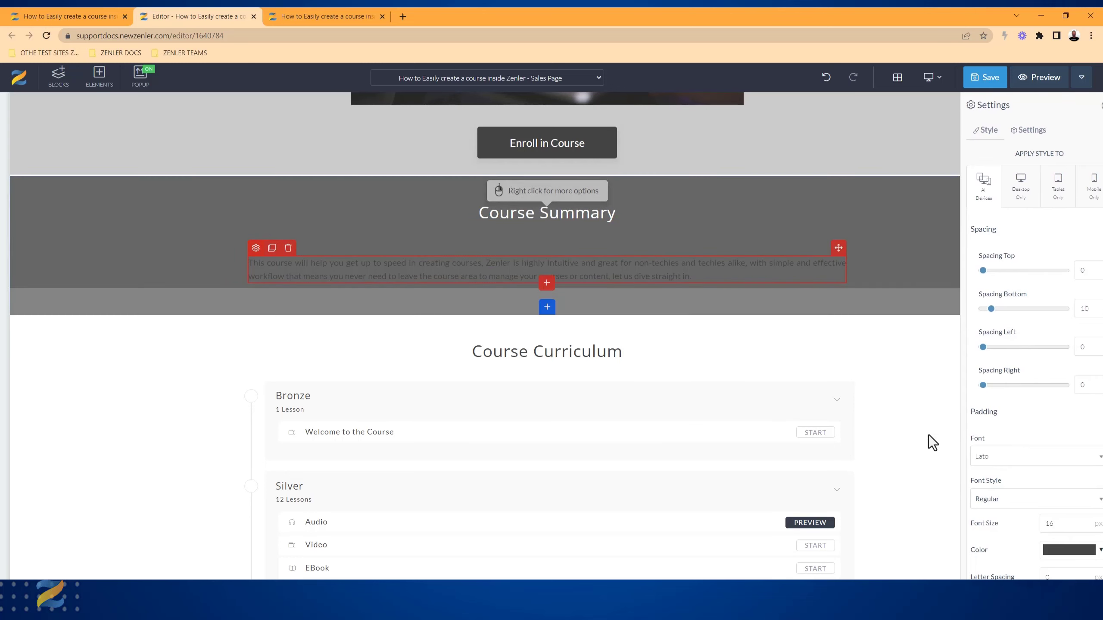
click(1085, 555)
click(989, 437)
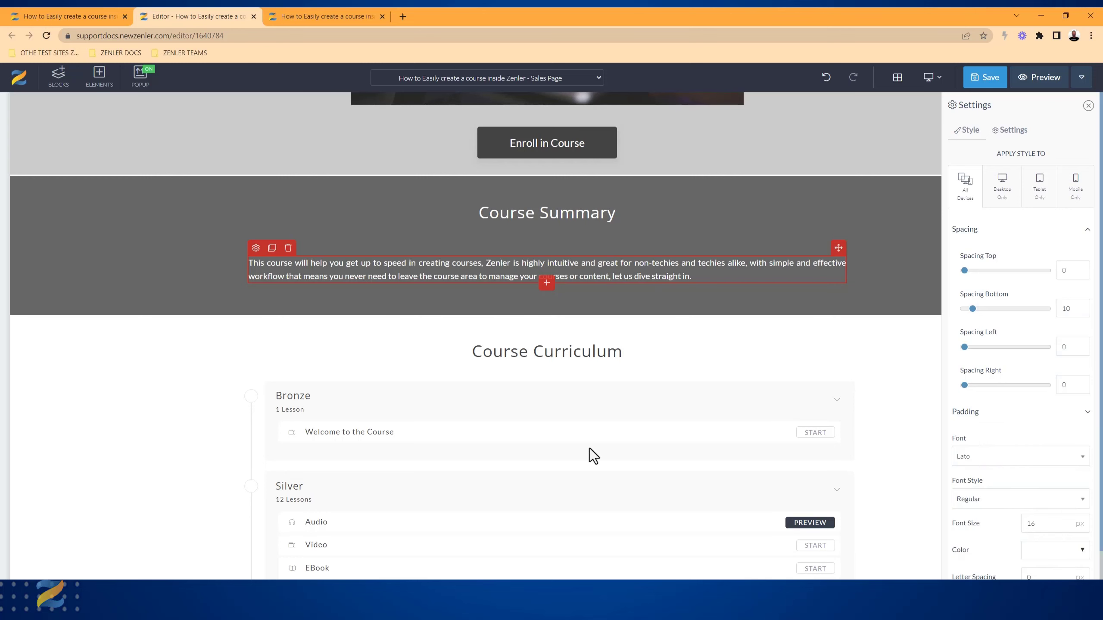
Delete the course author block and the testimonial block between the curriculum and Course Pricing
click(169, 406)
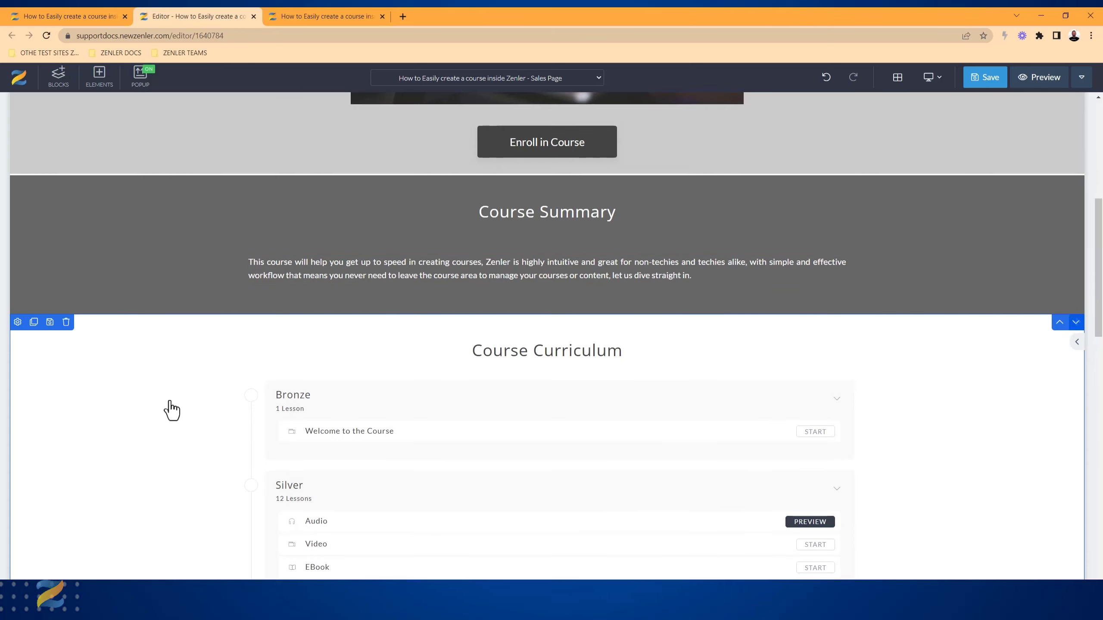
scroll(172, 410, down, 2)
mouse_move(81, 219)
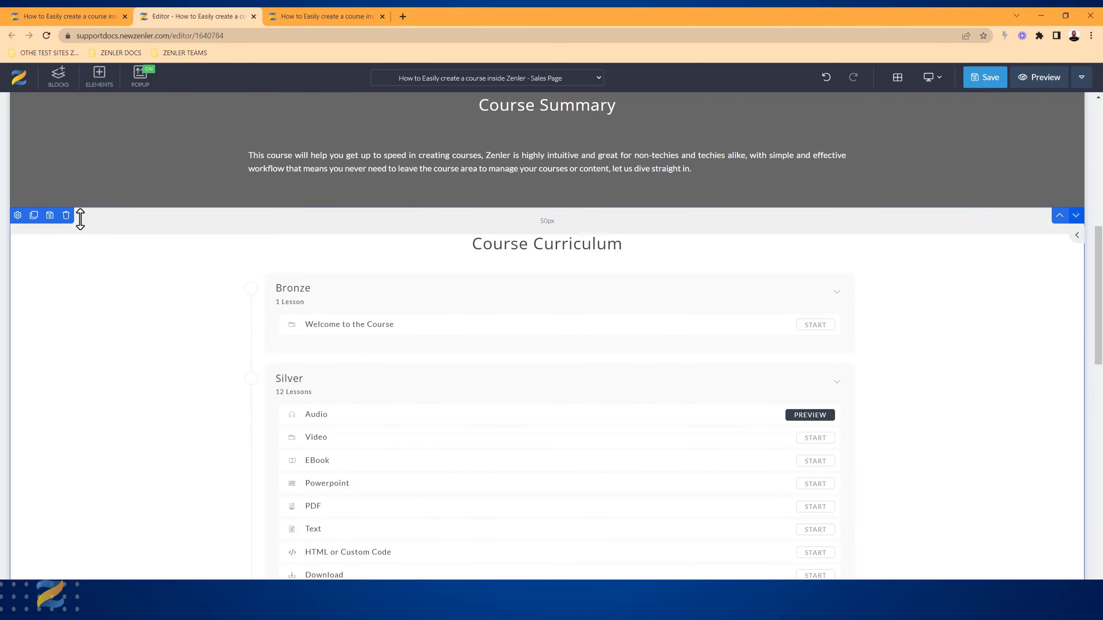
scroll(184, 394, down, 5)
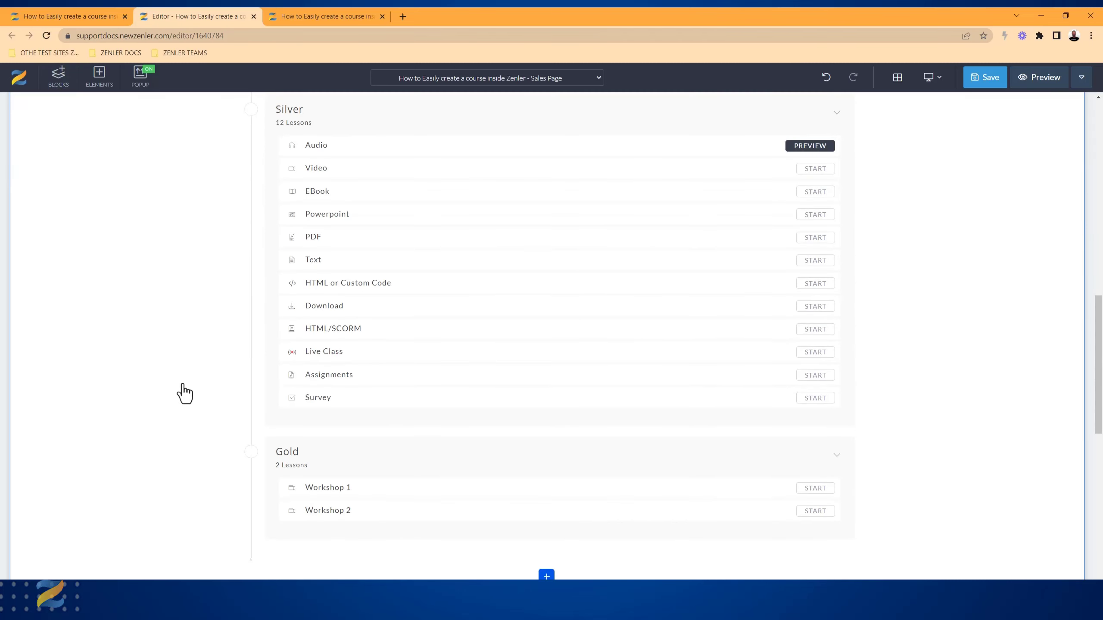
scroll(184, 393, down, 6)
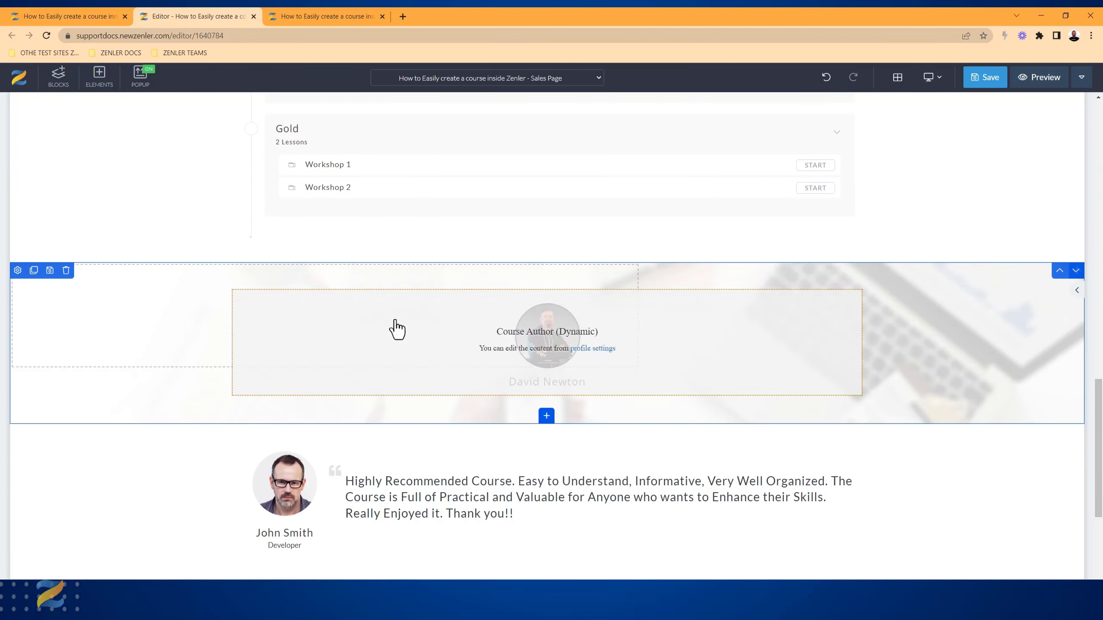
click(66, 270)
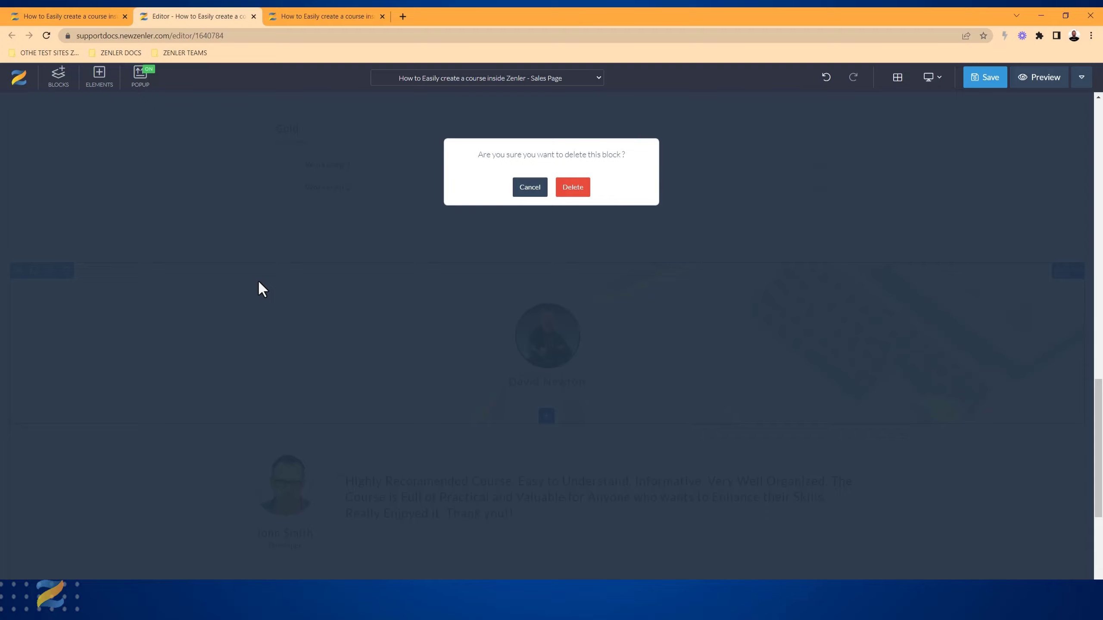
click(572, 187)
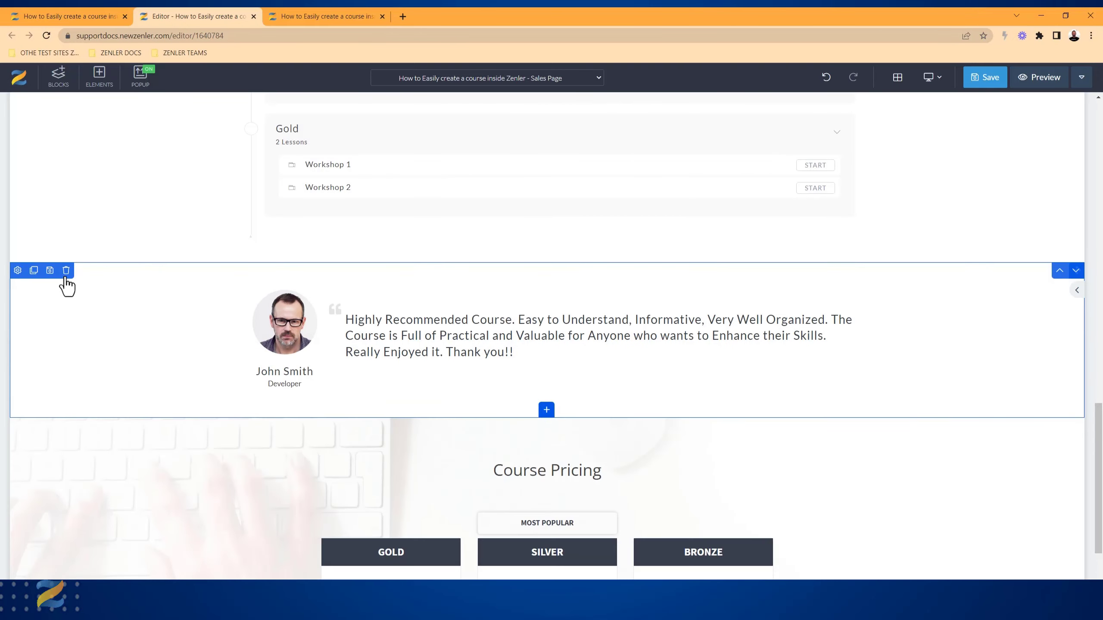
click(66, 271)
click(573, 185)
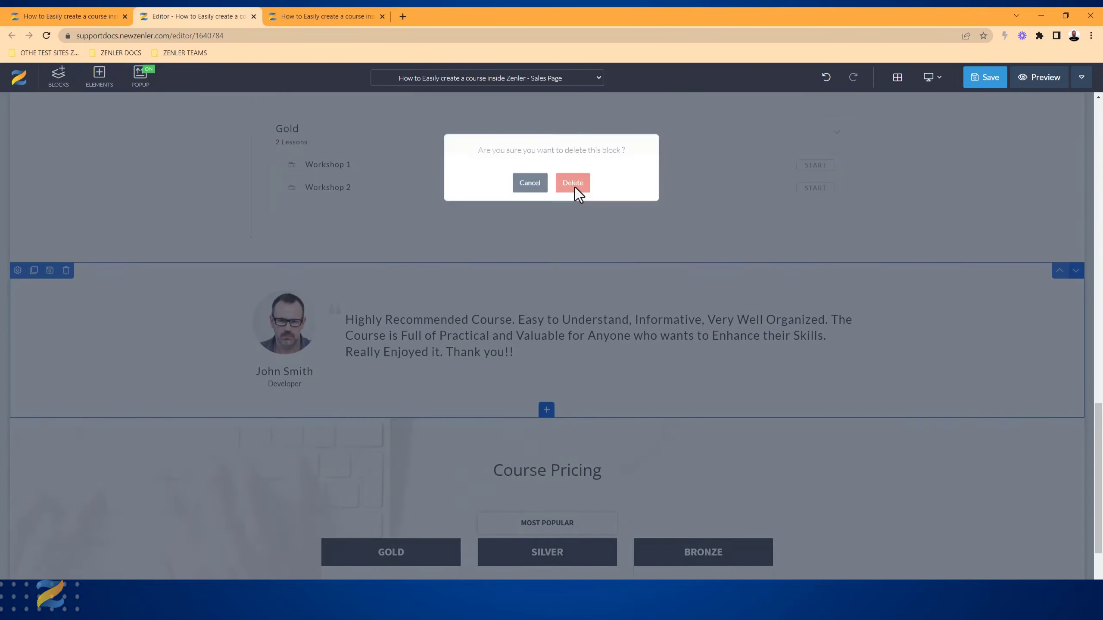
Replace the Course Pricing block's background image with the library image of hands typing on a laptop
scroll(574, 238, down, 2)
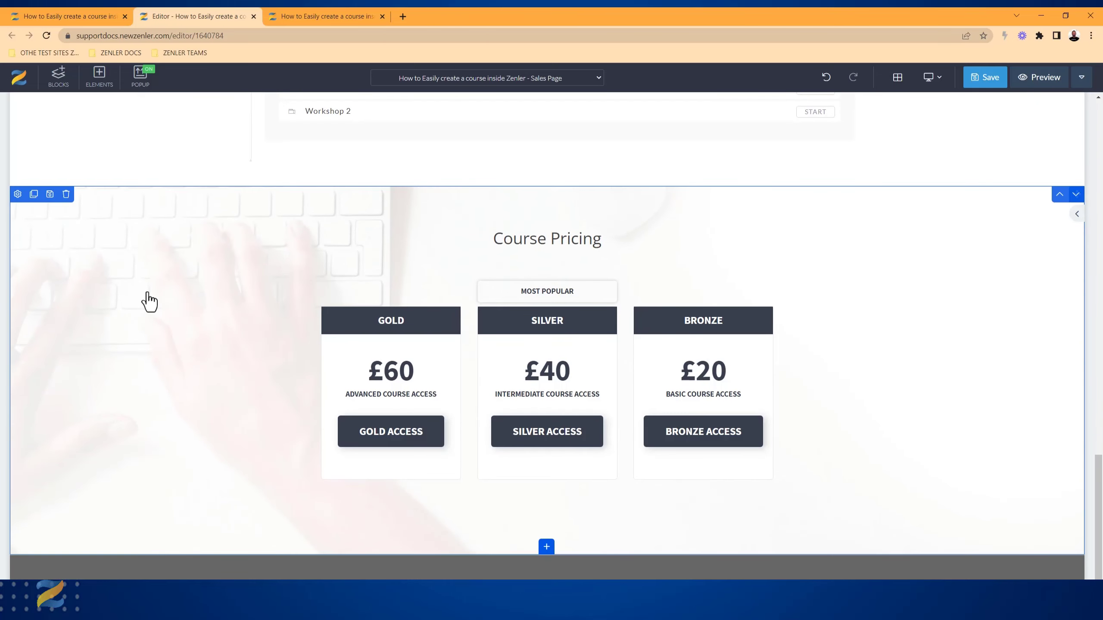
click(17, 194)
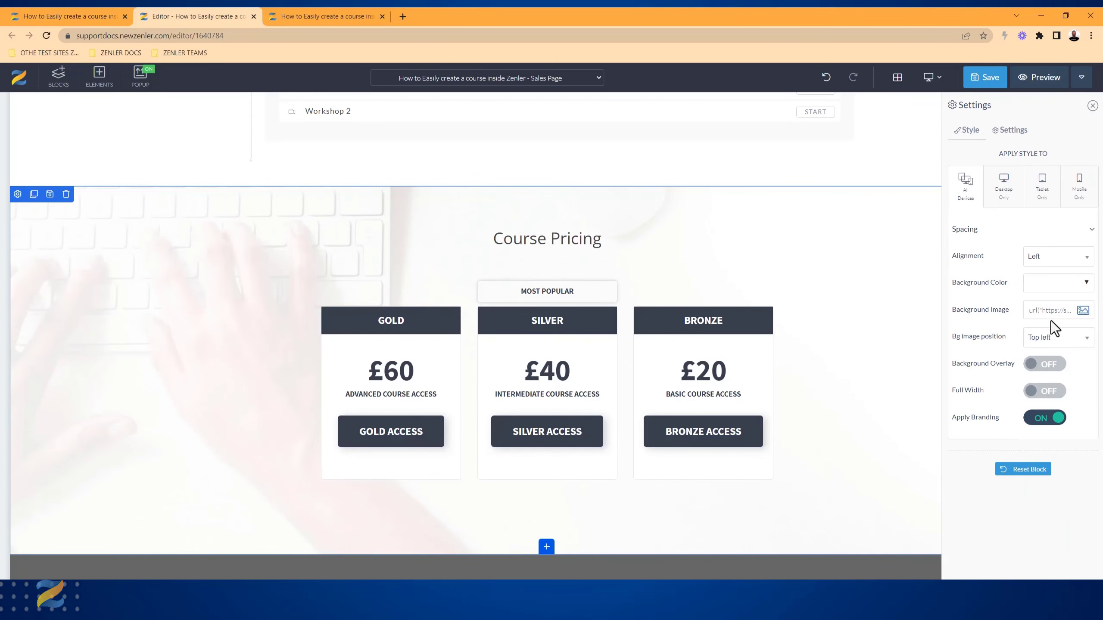
click(1083, 311)
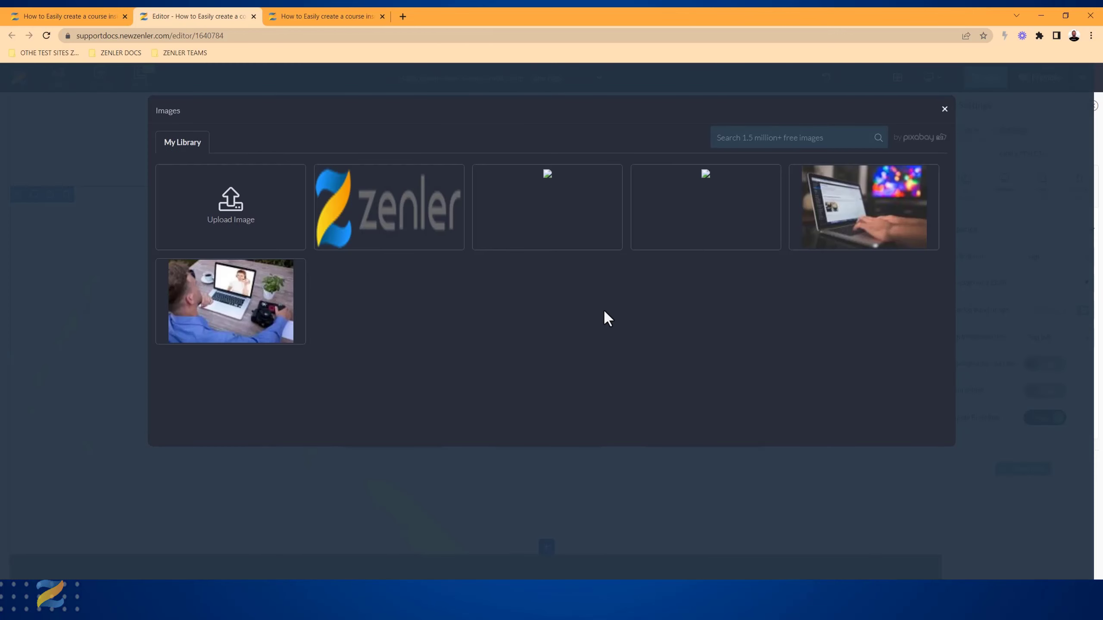
click(826, 214)
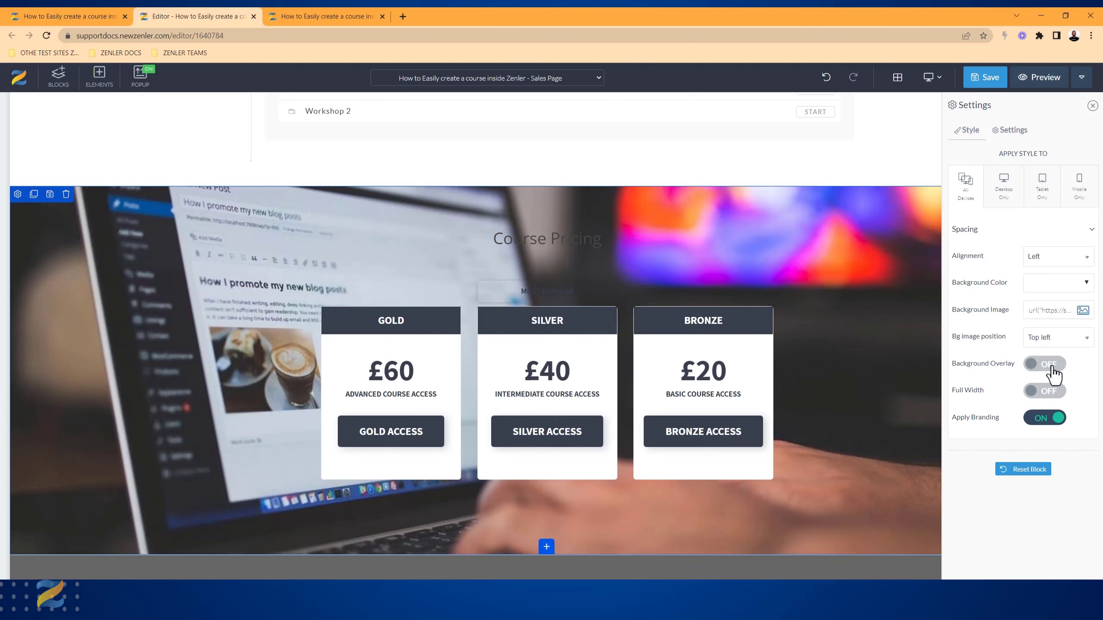
Enable the background overlay on the Course Pricing block with a white overlay color and 0.8 opacity
click(1047, 364)
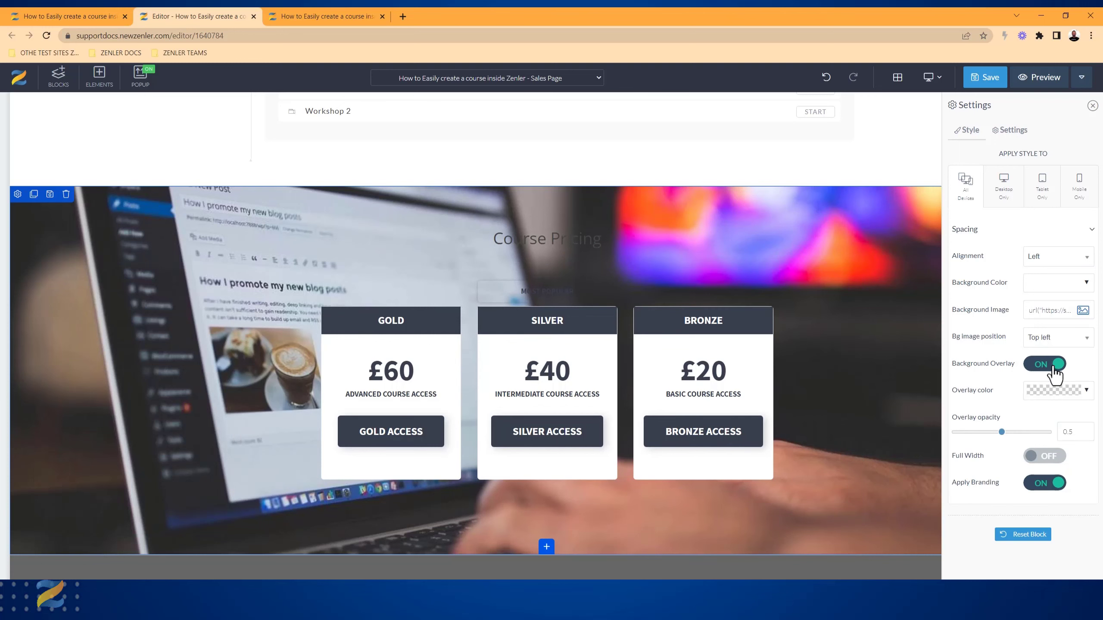
click(1086, 397)
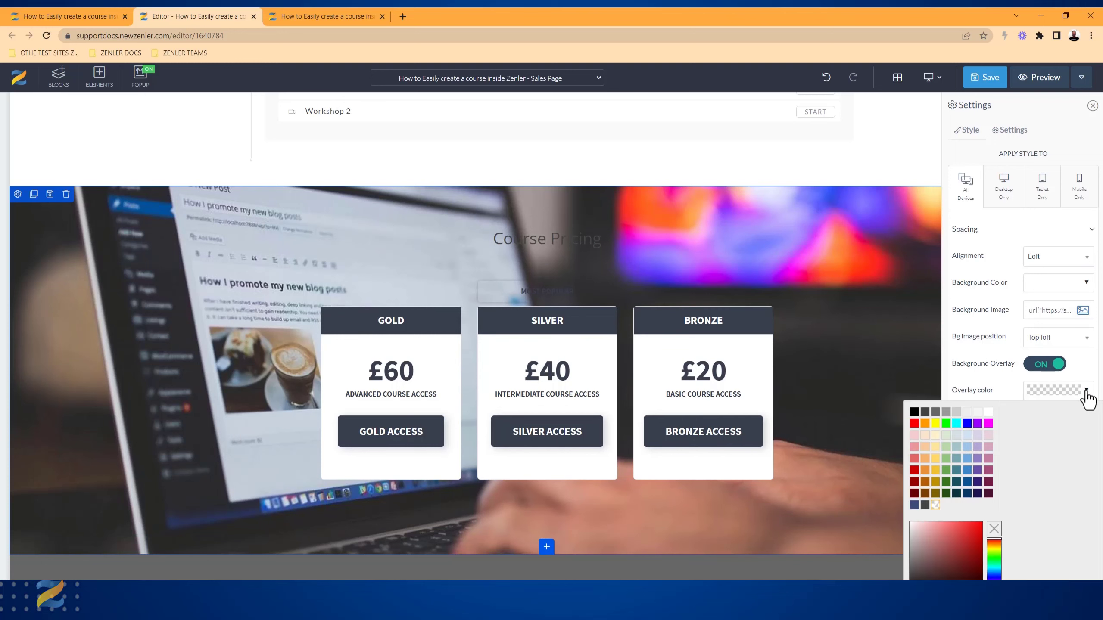
click(989, 413)
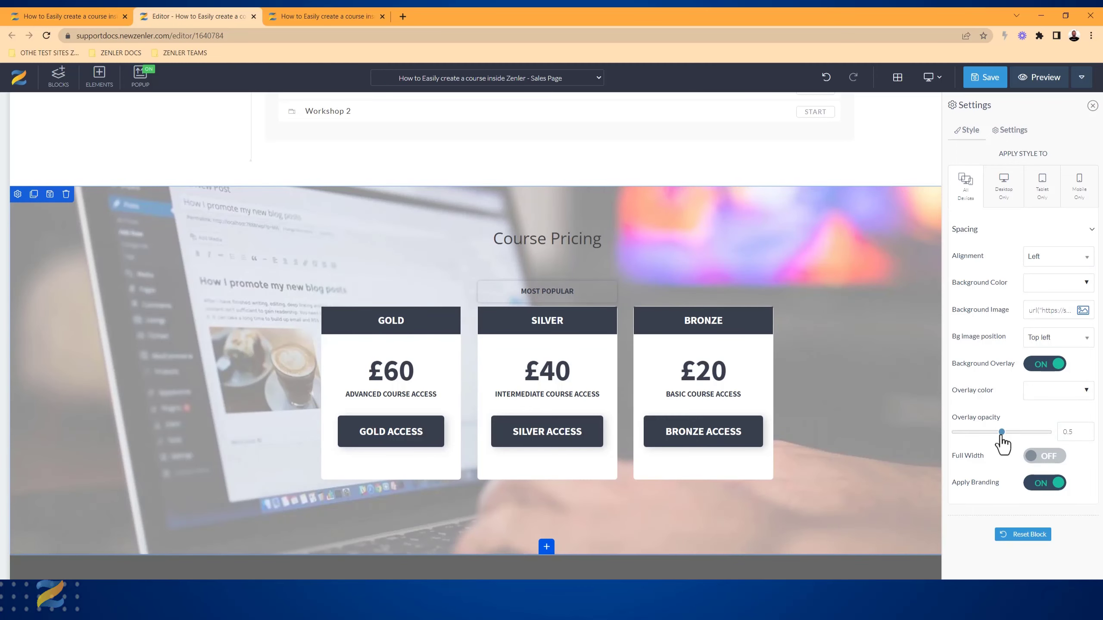
drag(1007, 440, 1030, 441)
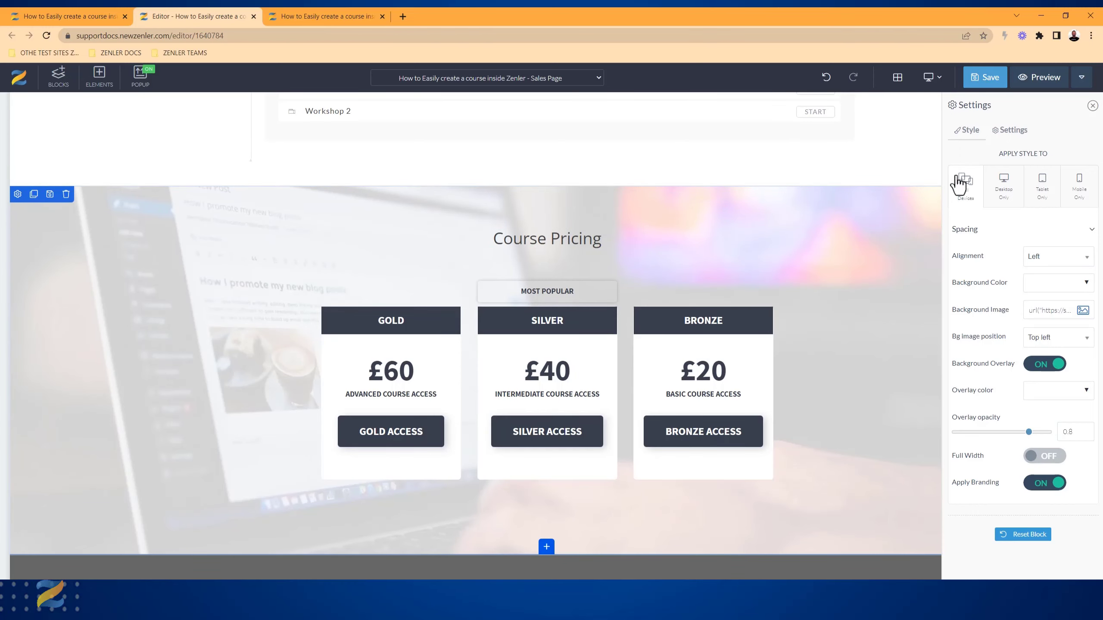
Save the sales page and look through its reloaded preview from hero to pricing, returning to the editor
key(ctrl+s)
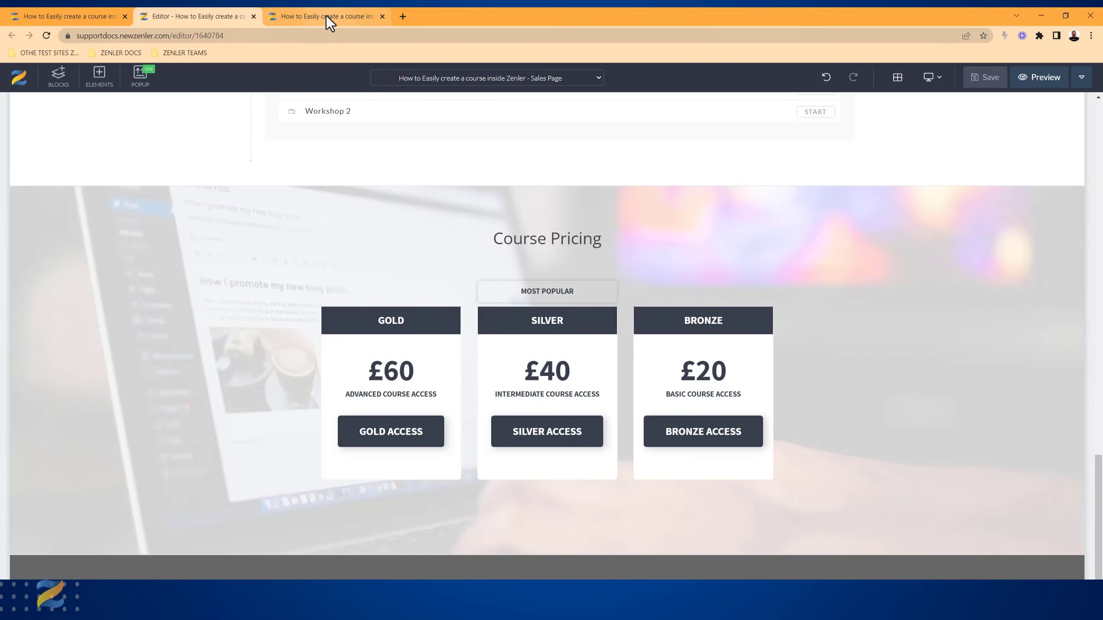
click(326, 16)
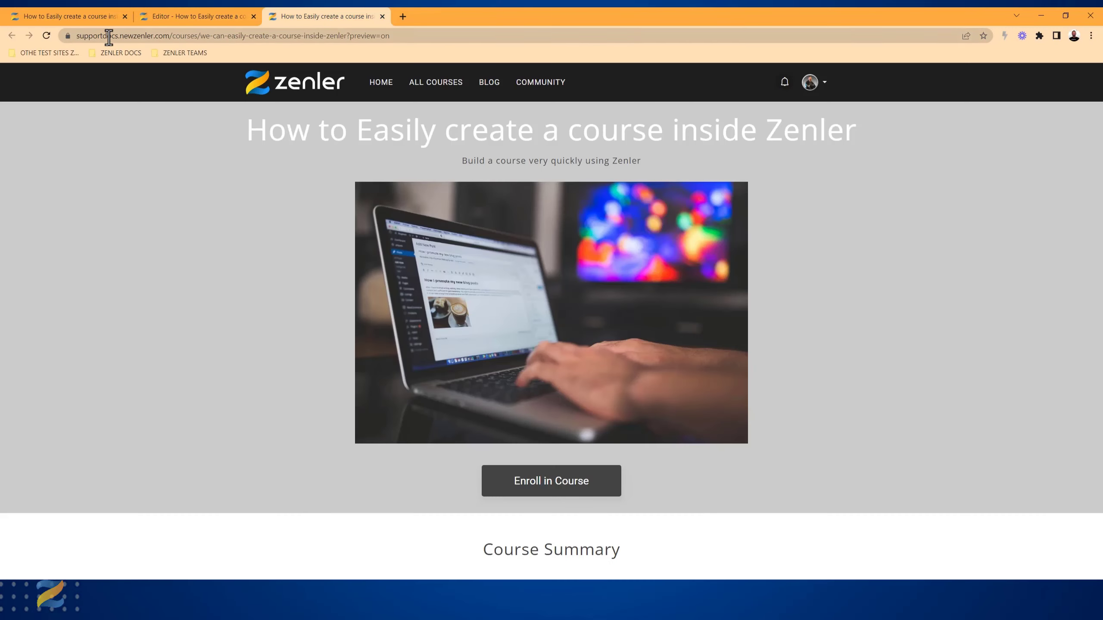
click(47, 36)
scroll(886, 287, down, 15)
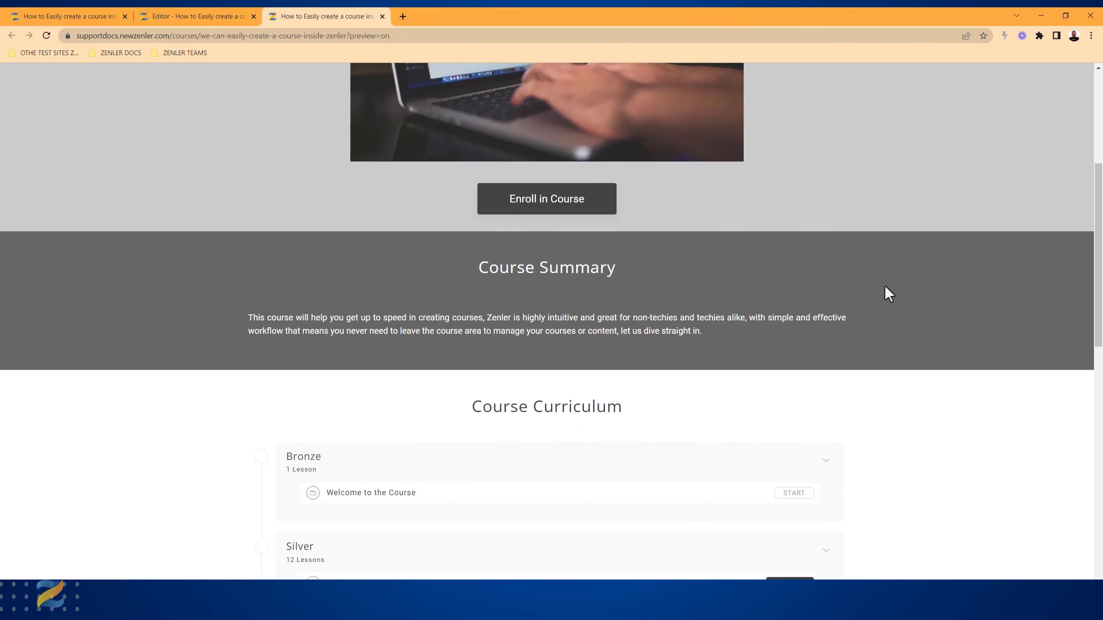
scroll(884, 286, down, 4)
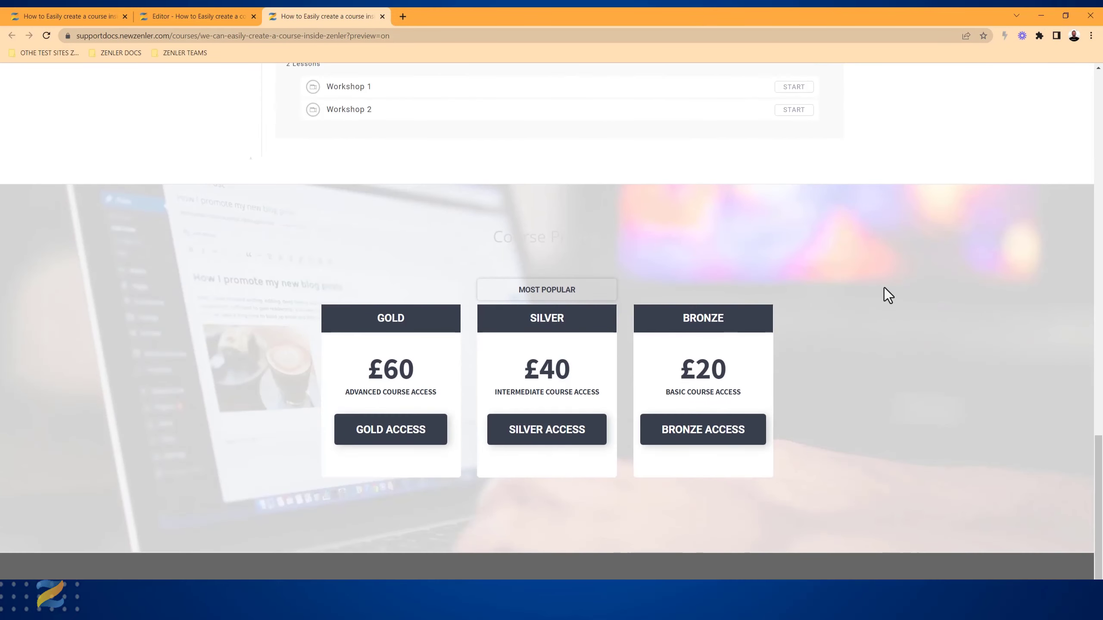
scroll(884, 289, up, 15)
scroll(884, 288, up, 8)
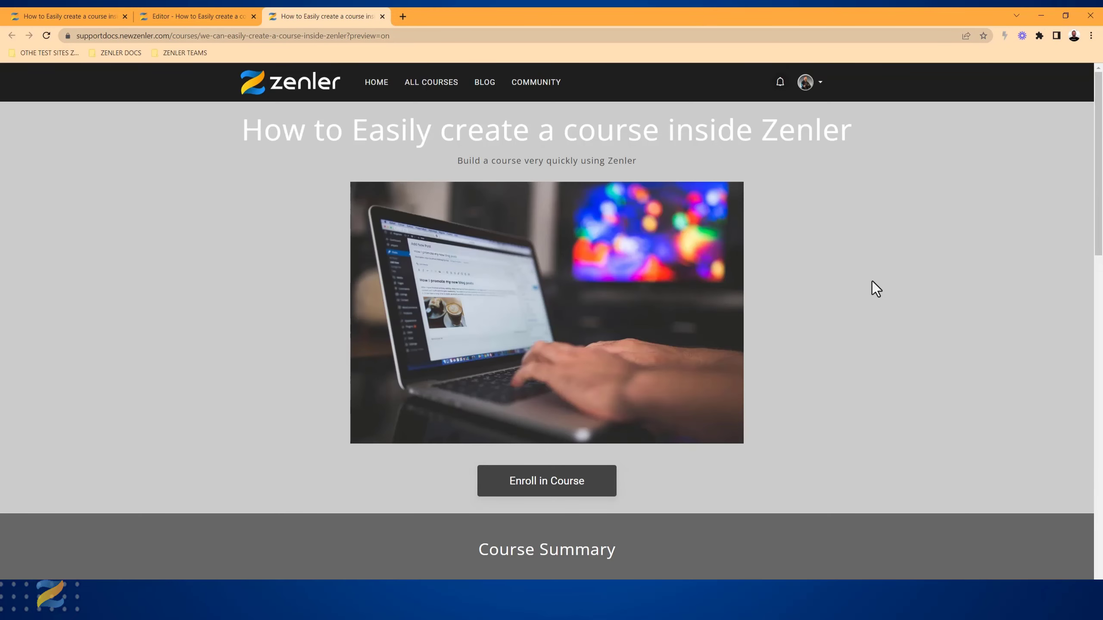
click(196, 17)
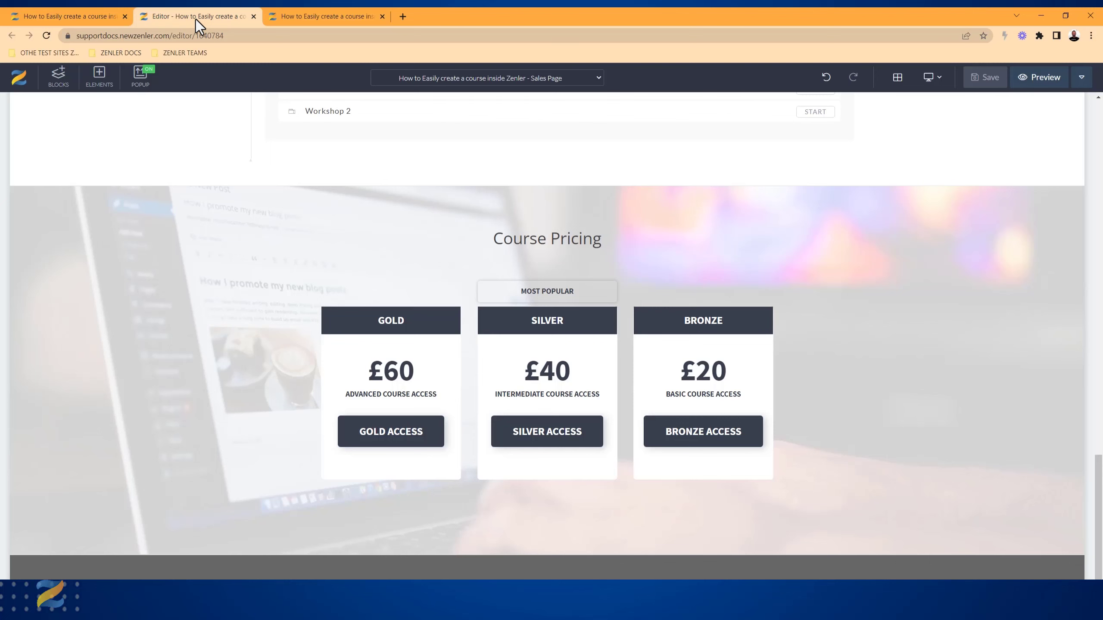
scroll(307, 273, up, 15)
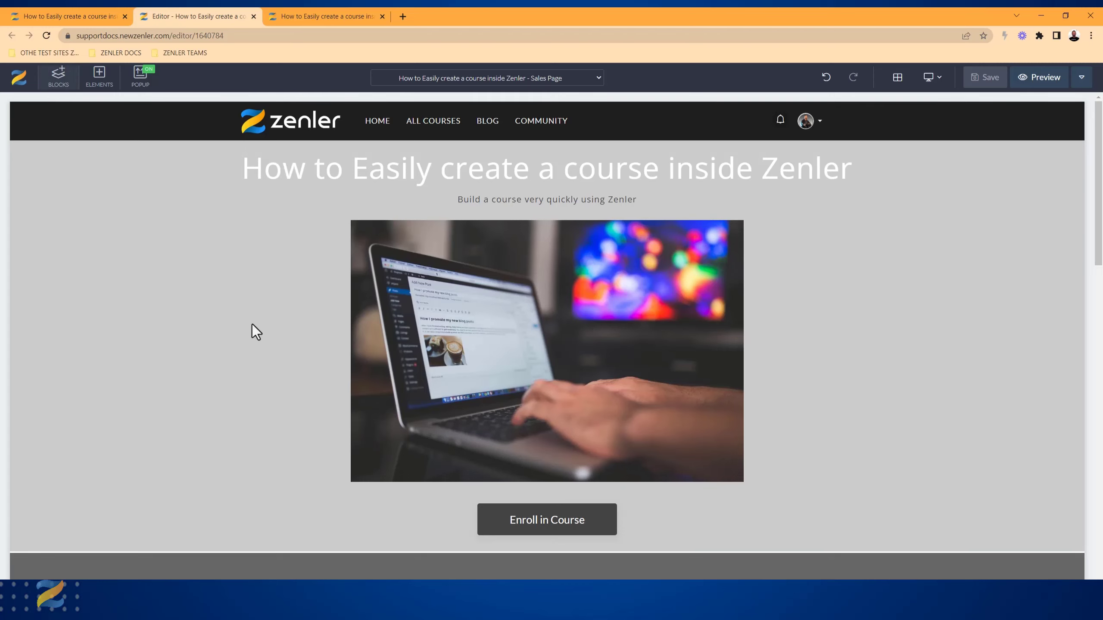
scroll(252, 326, down, 5)
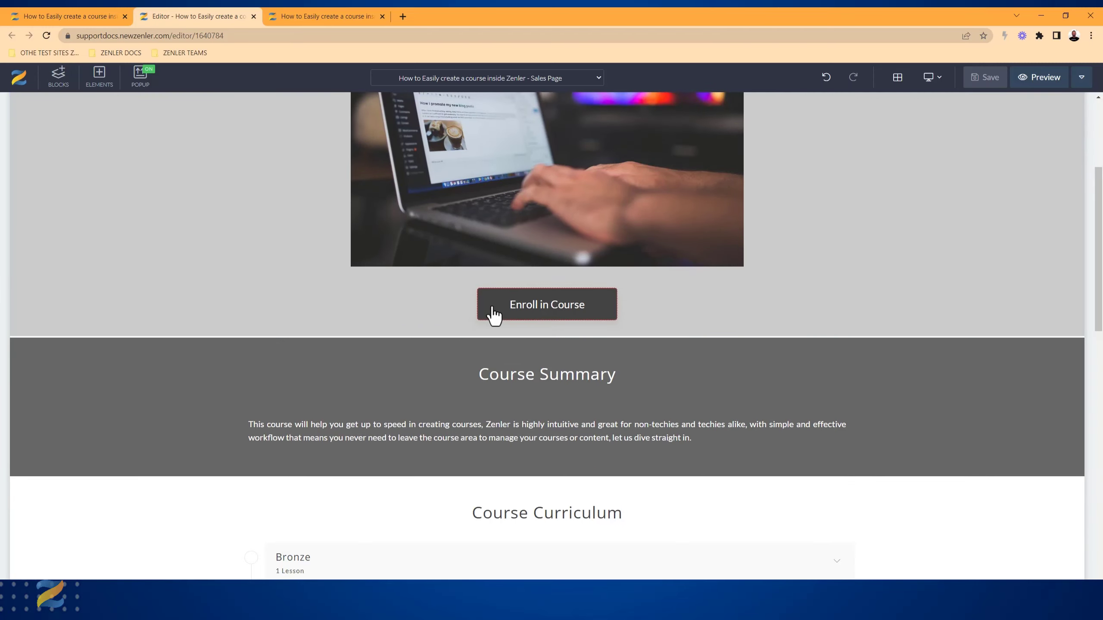
scroll(478, 394, down, 5)
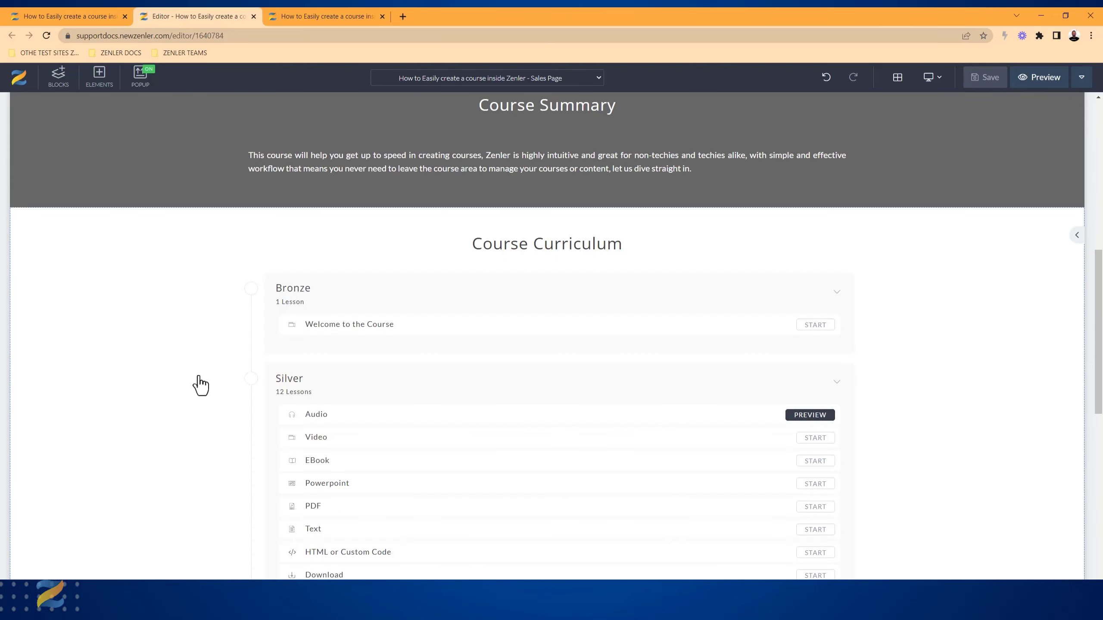
Delete the expanded Course Curriculum block between Course Summary and Course Pricing
scroll(201, 385, down, 5)
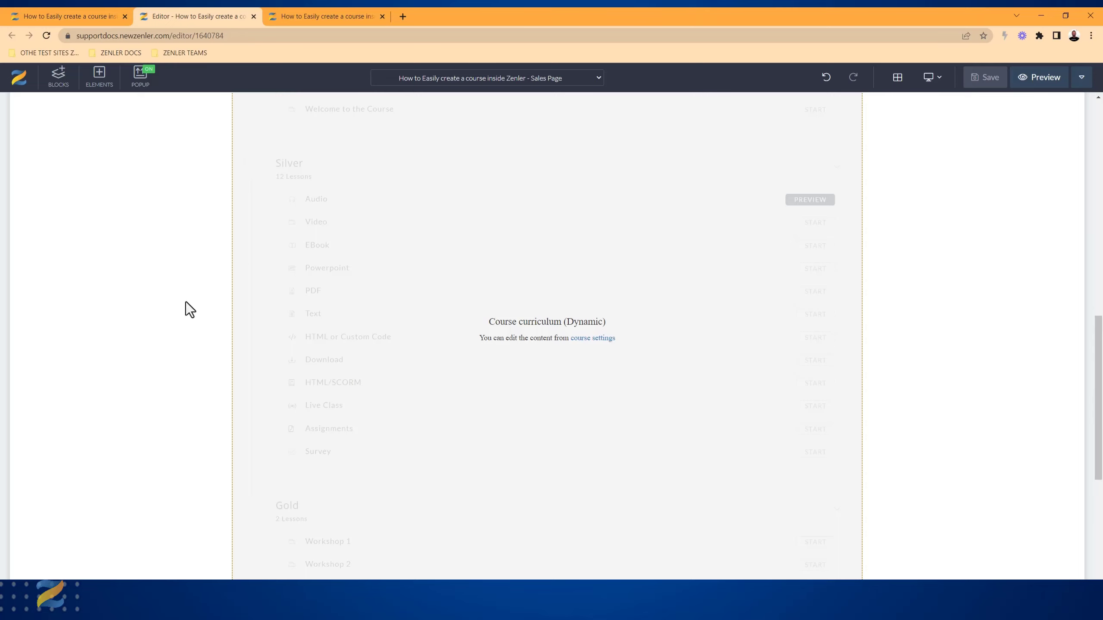
scroll(179, 315, down, 5)
scroll(178, 316, up, 10)
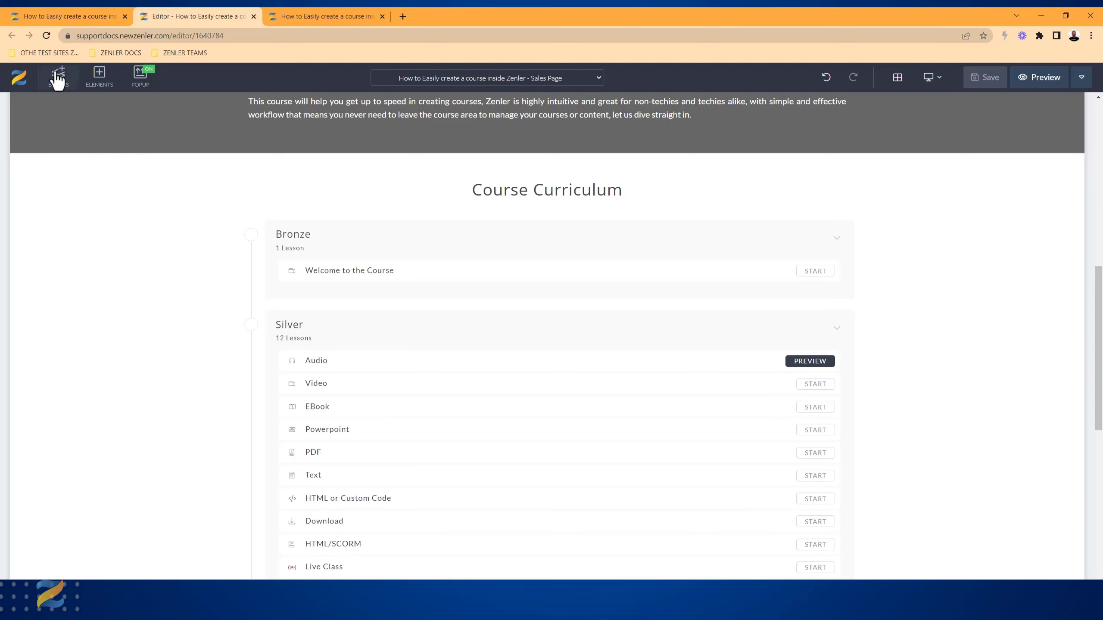
mouse_move(121, 281)
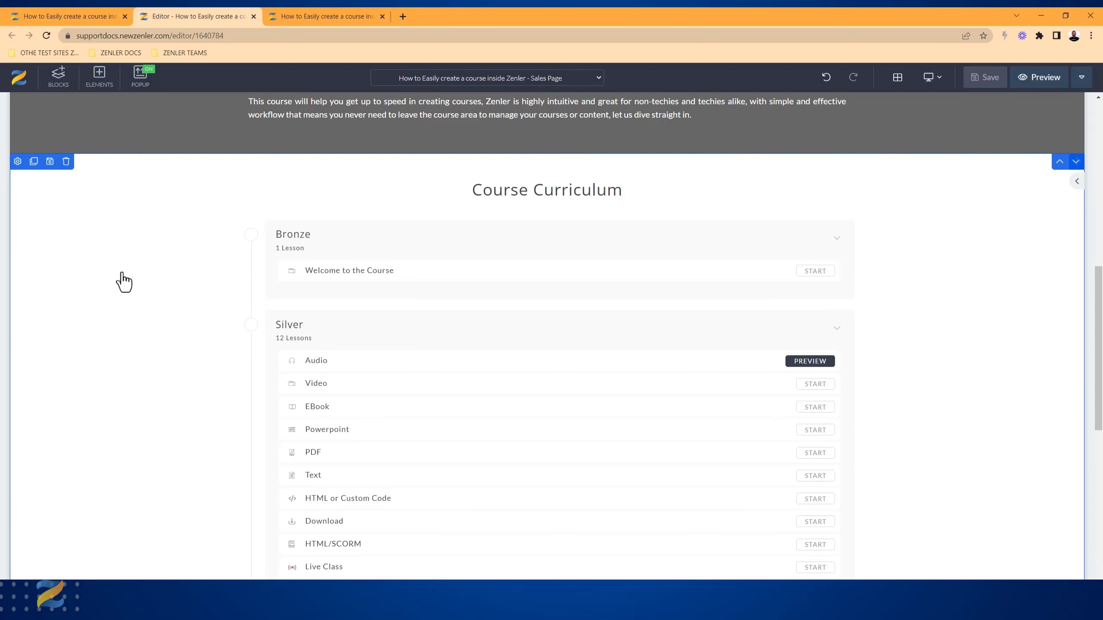
click(66, 162)
click(575, 188)
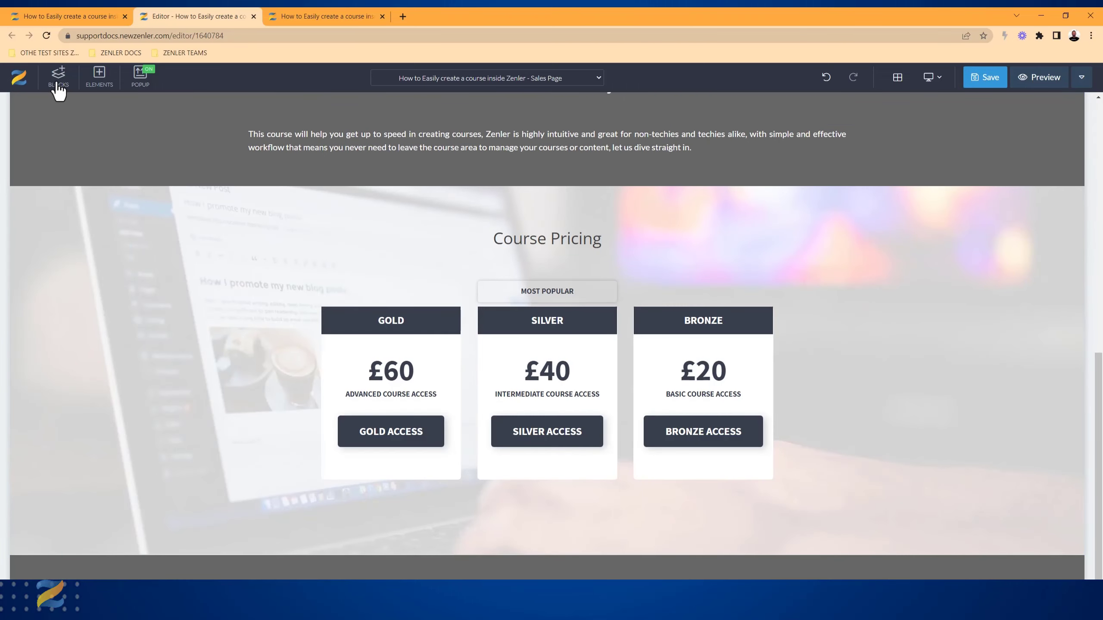
Insert the collapsed-style Course Curriculum block from the Courses category between Course Summary and Course Pricing, and save the page
click(58, 87)
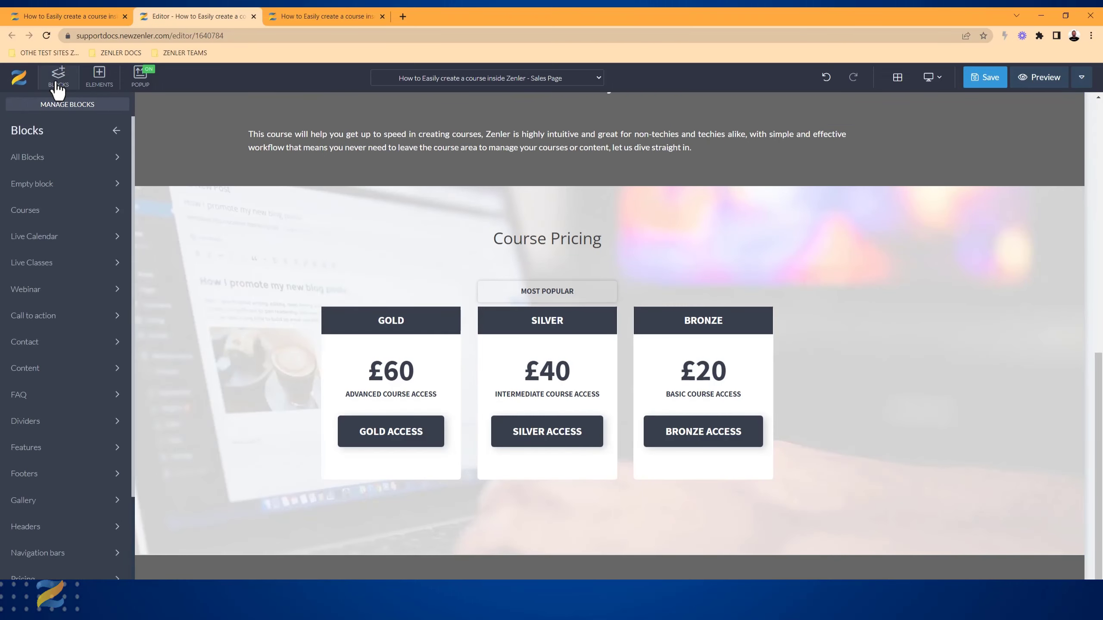
click(58, 213)
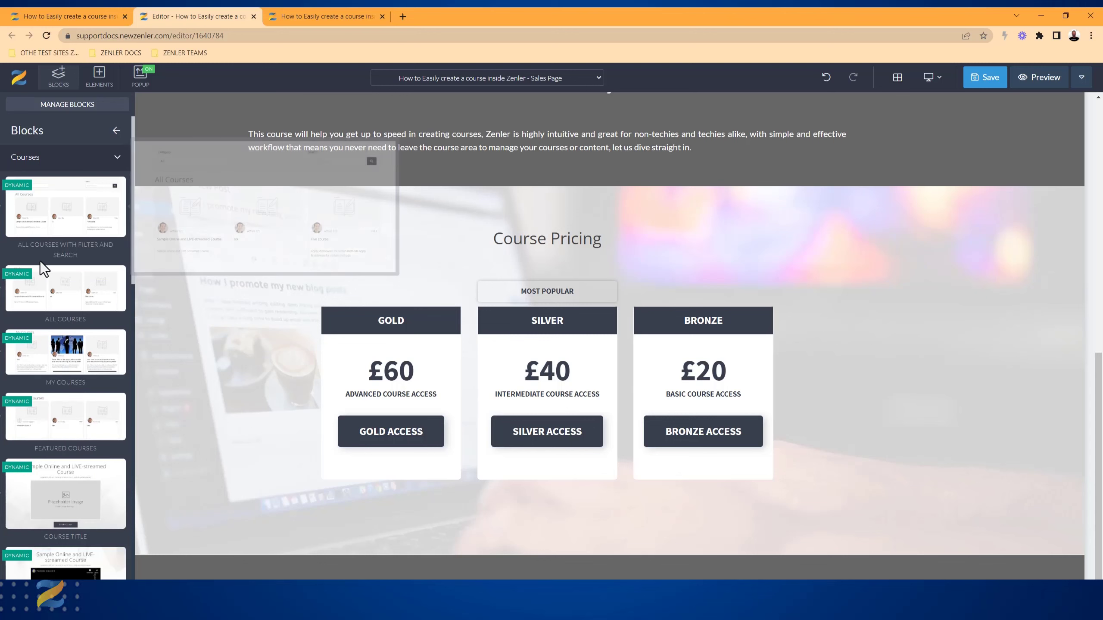
scroll(50, 261, down, 8)
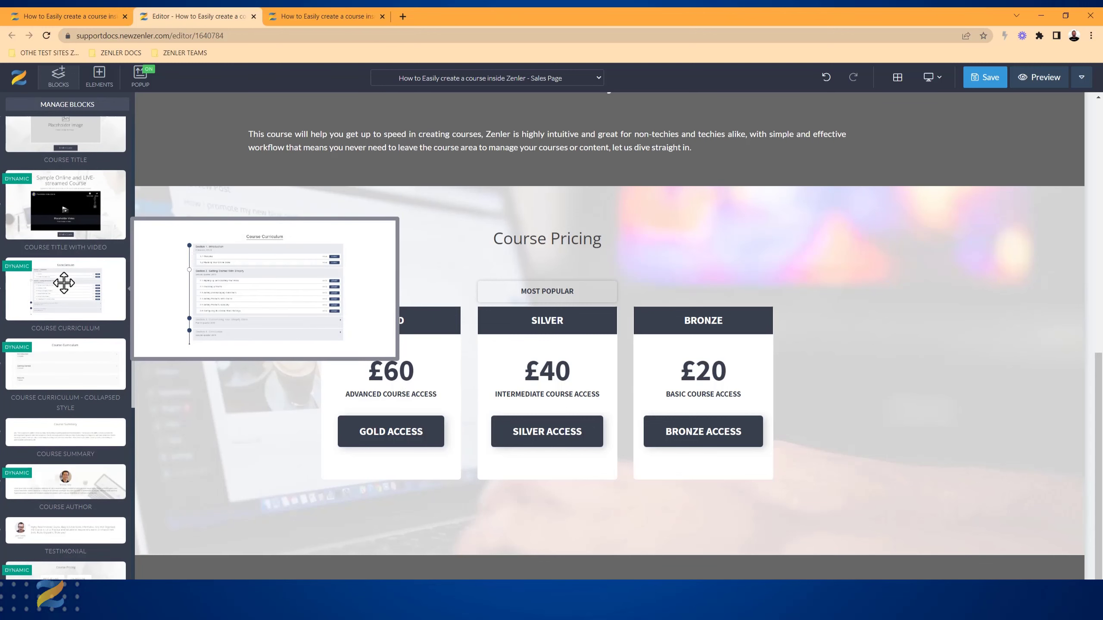
mouse_move(57, 362)
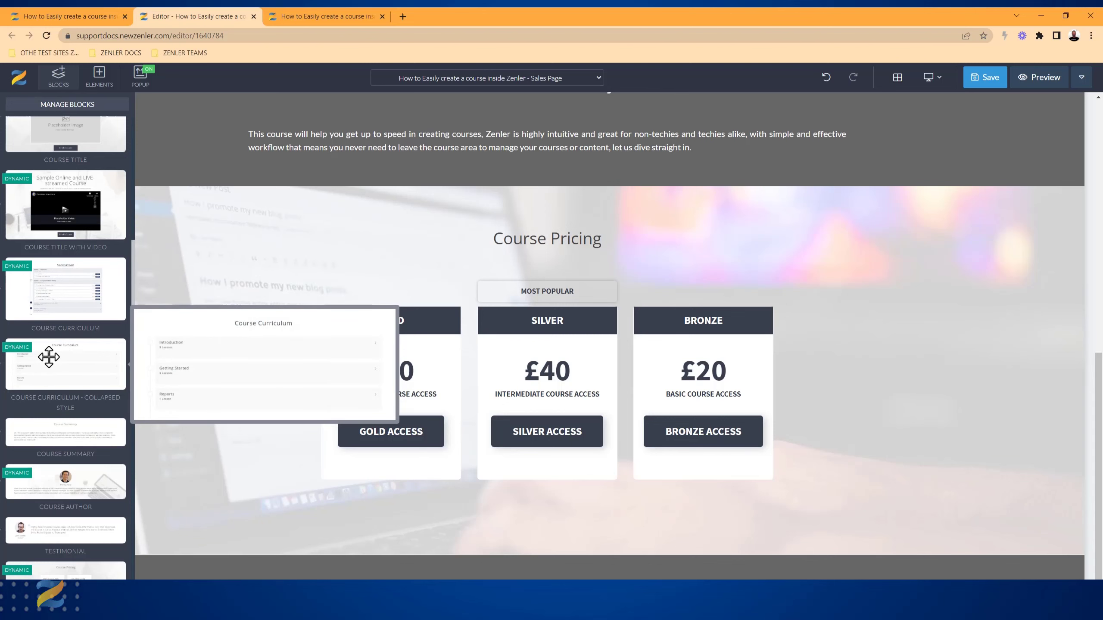
drag(52, 355, 302, 230)
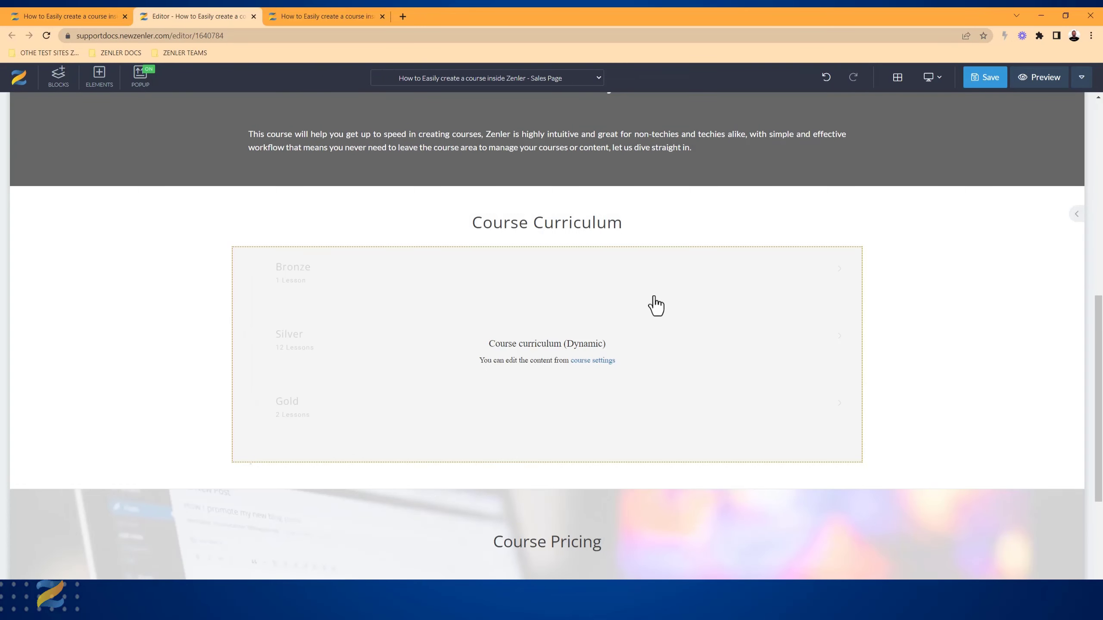
click(986, 79)
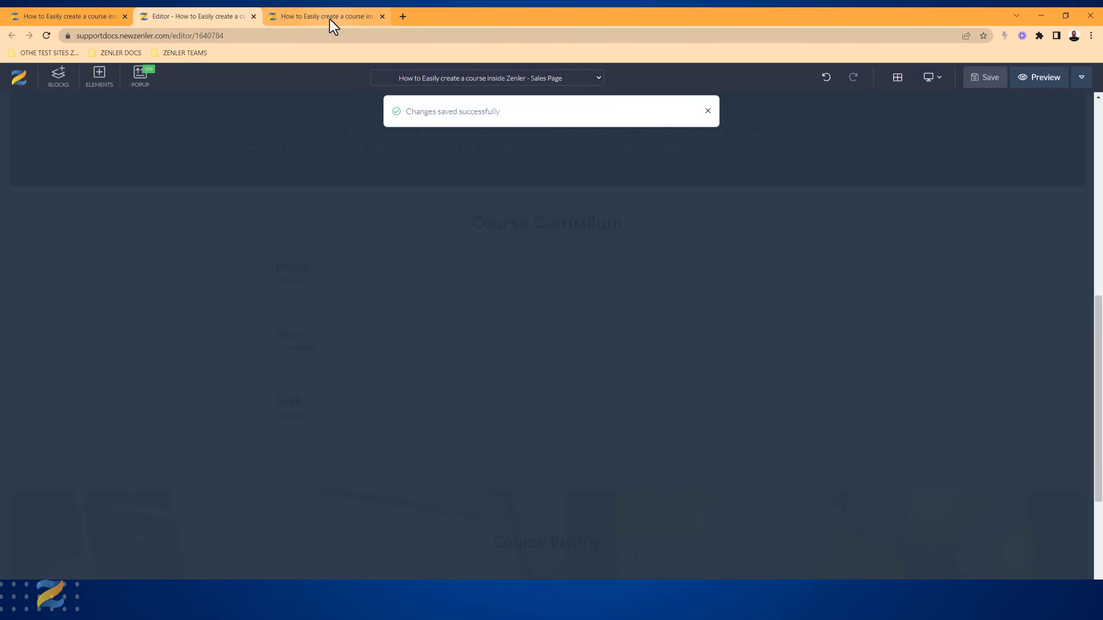
Reload the sales page preview and check the collapsible curriculum by expanding and collapsing the Bronze and Silver sections
click(330, 19)
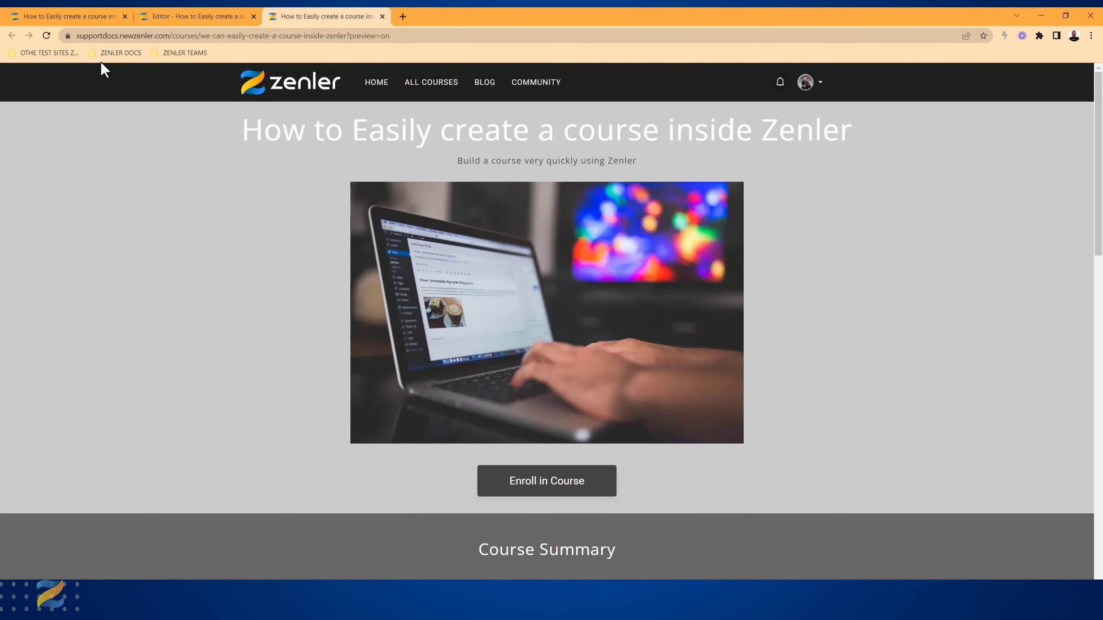
click(47, 36)
scroll(857, 272, down, 10)
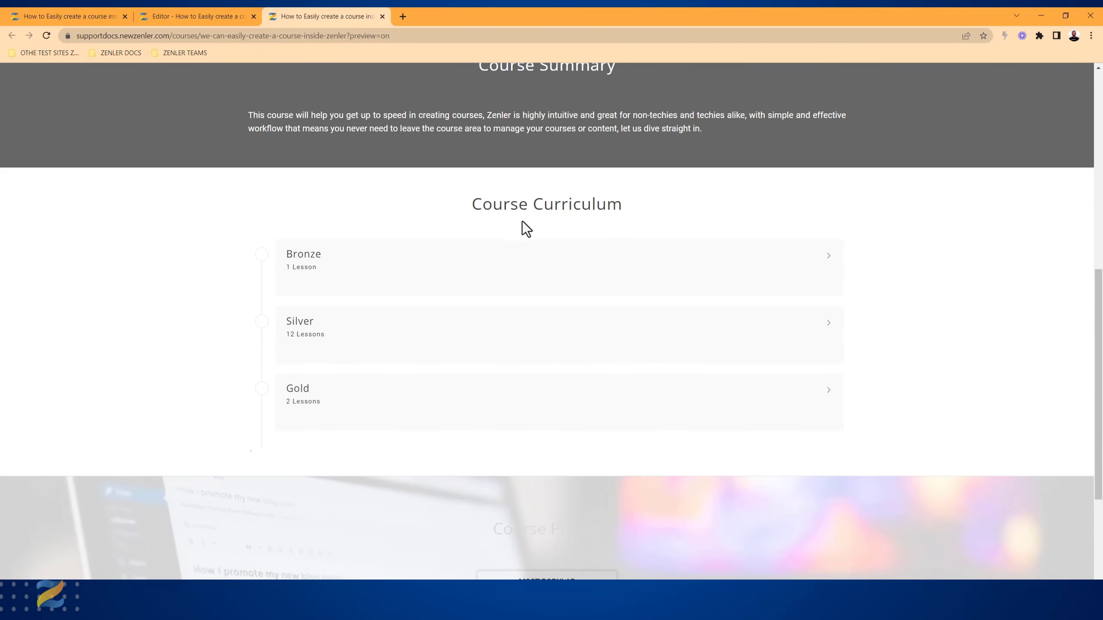
click(829, 260)
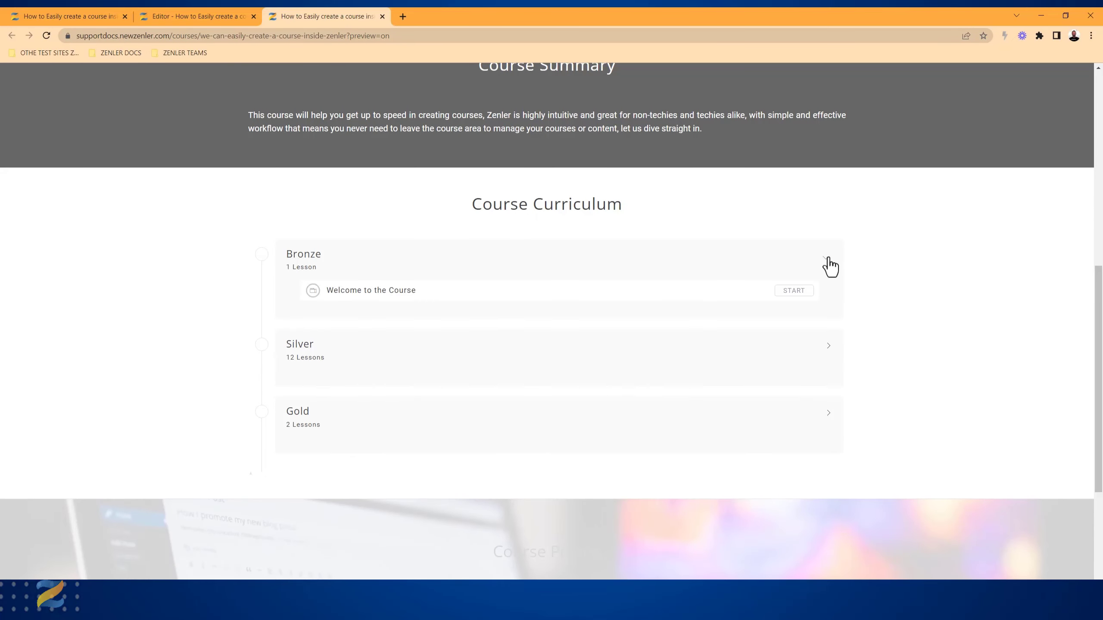
click(829, 361)
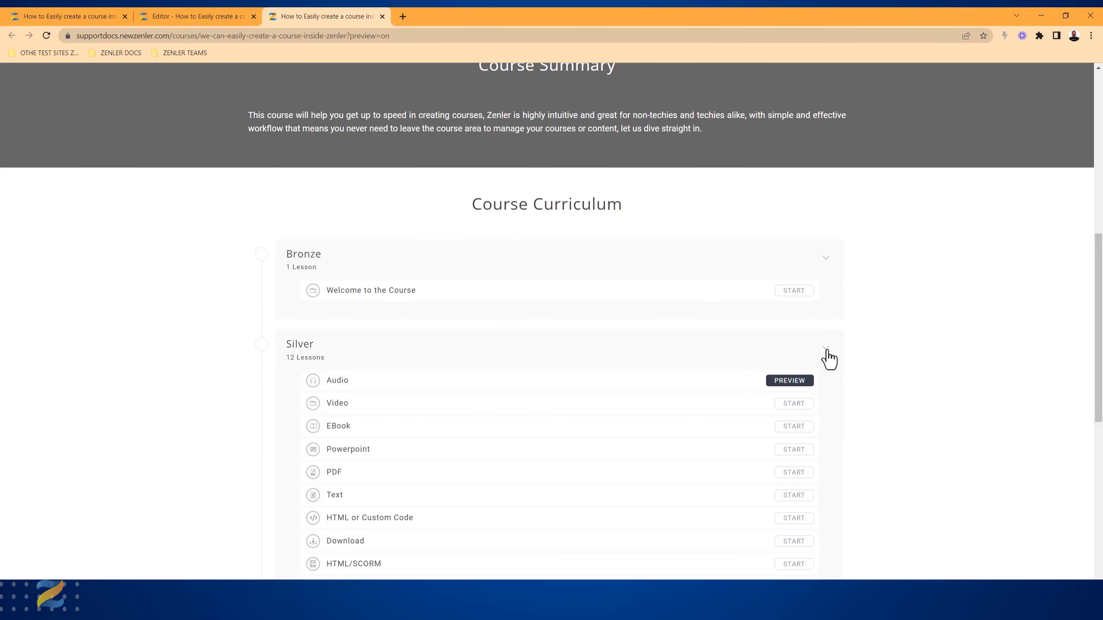
click(826, 352)
click(828, 263)
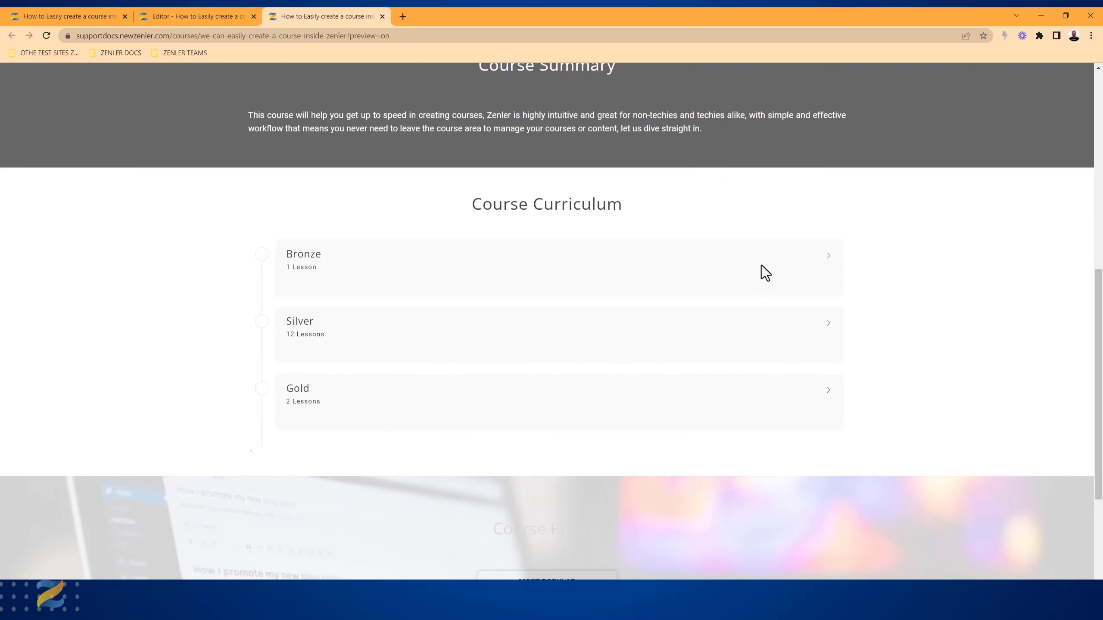
scroll(718, 296, down, 5)
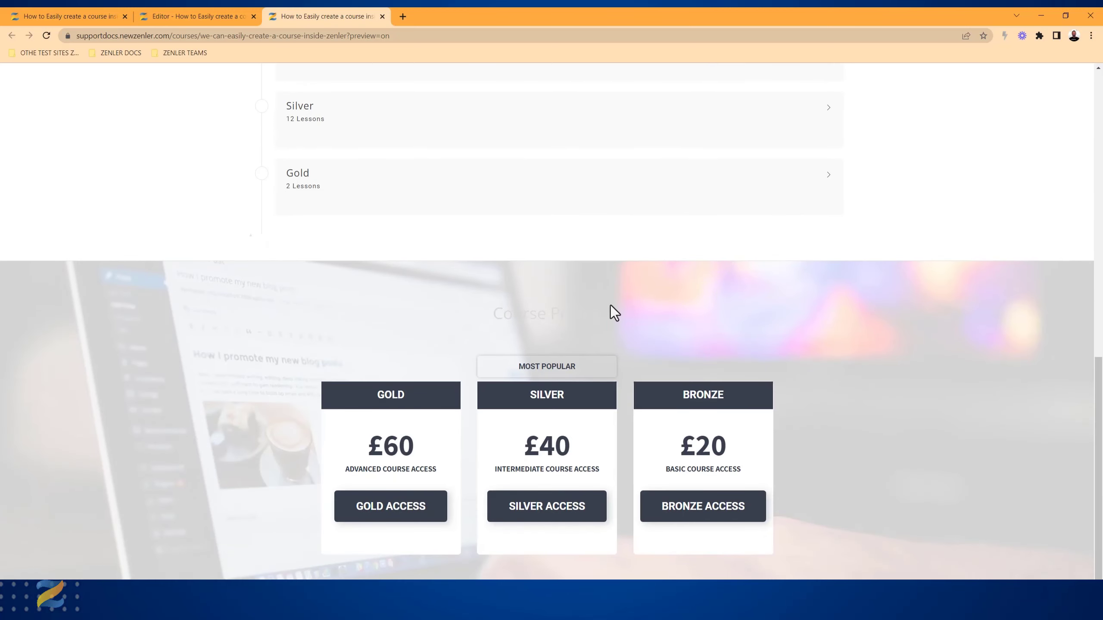
Return to the editor and set the hero block's background color to dark grey #666666
click(198, 16)
scroll(182, 349, up, 1)
scroll(184, 359, up, 10)
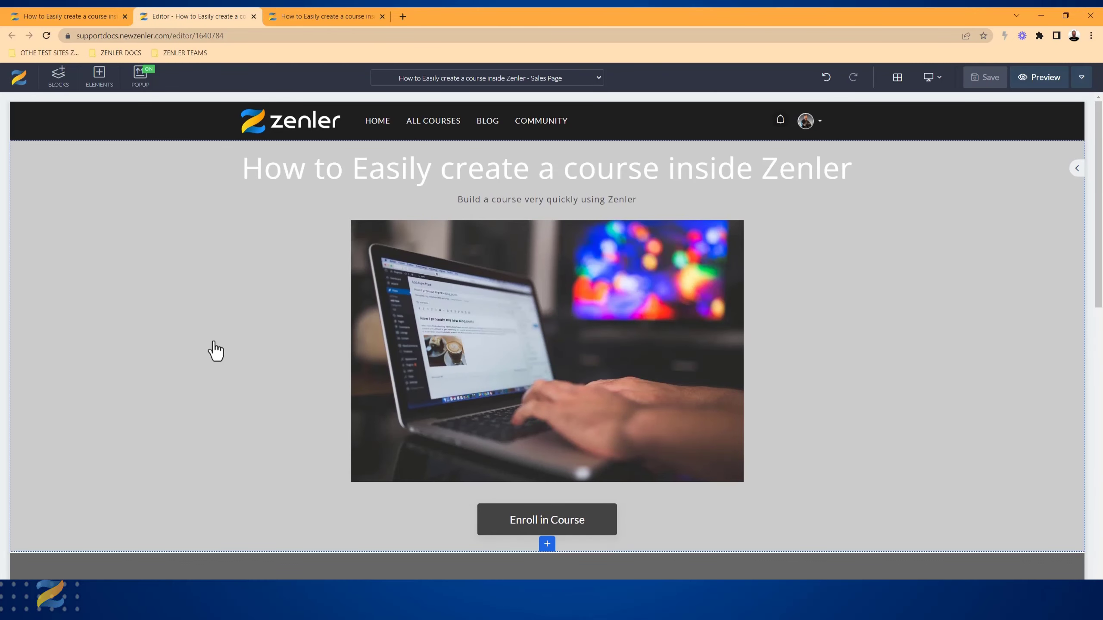
click(127, 310)
click(18, 149)
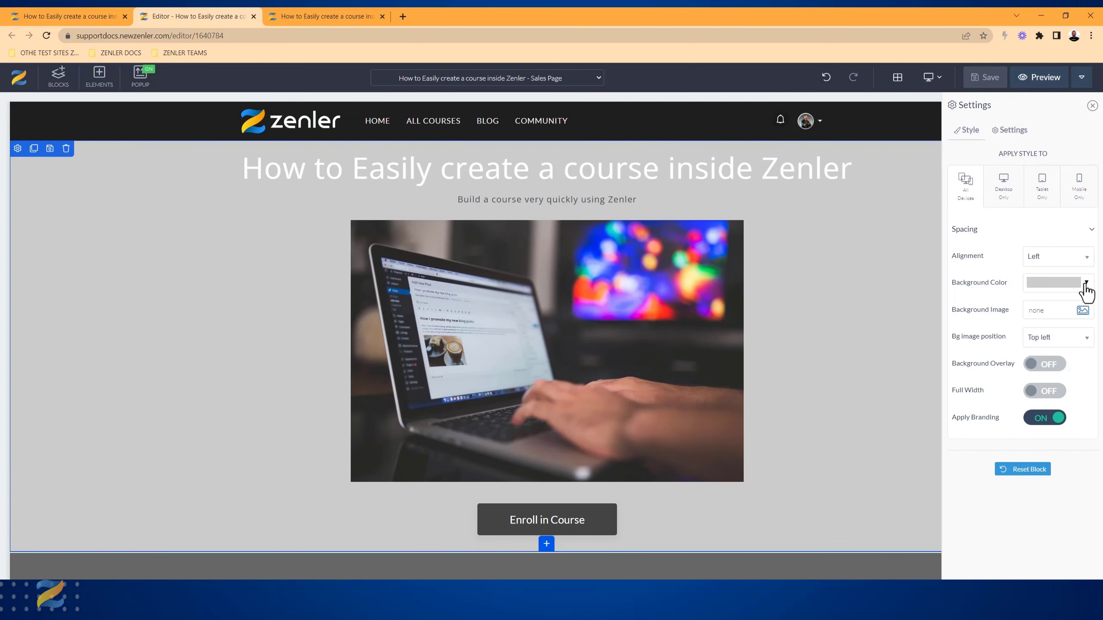
click(1086, 287)
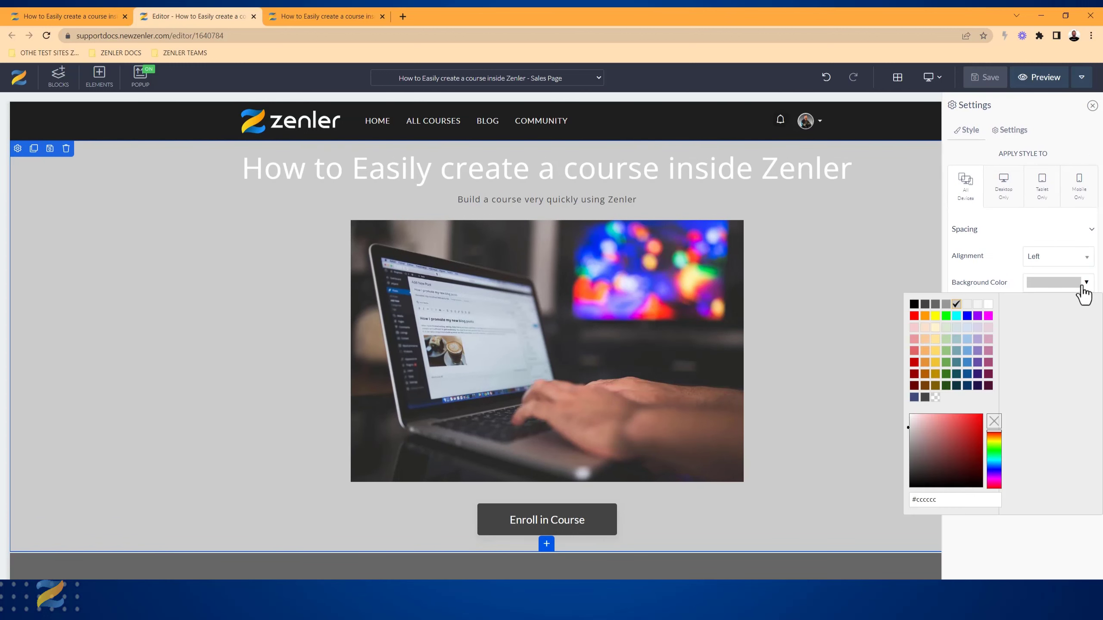
click(936, 305)
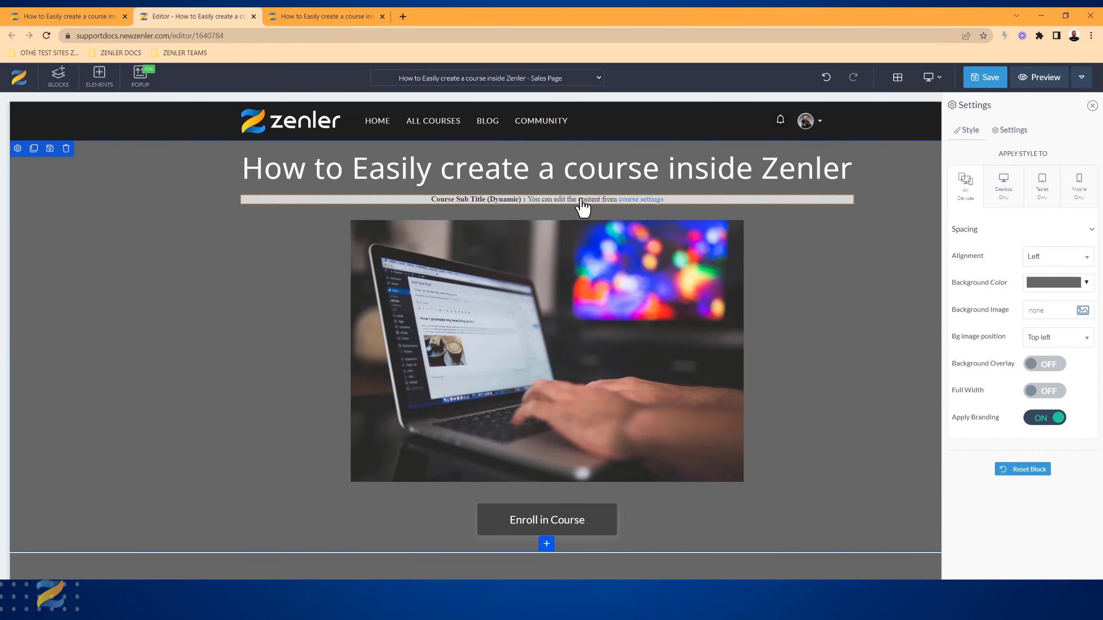
Set the hero subtitle's font size to 24 px and its title color to very light grey, and save the page
click(248, 187)
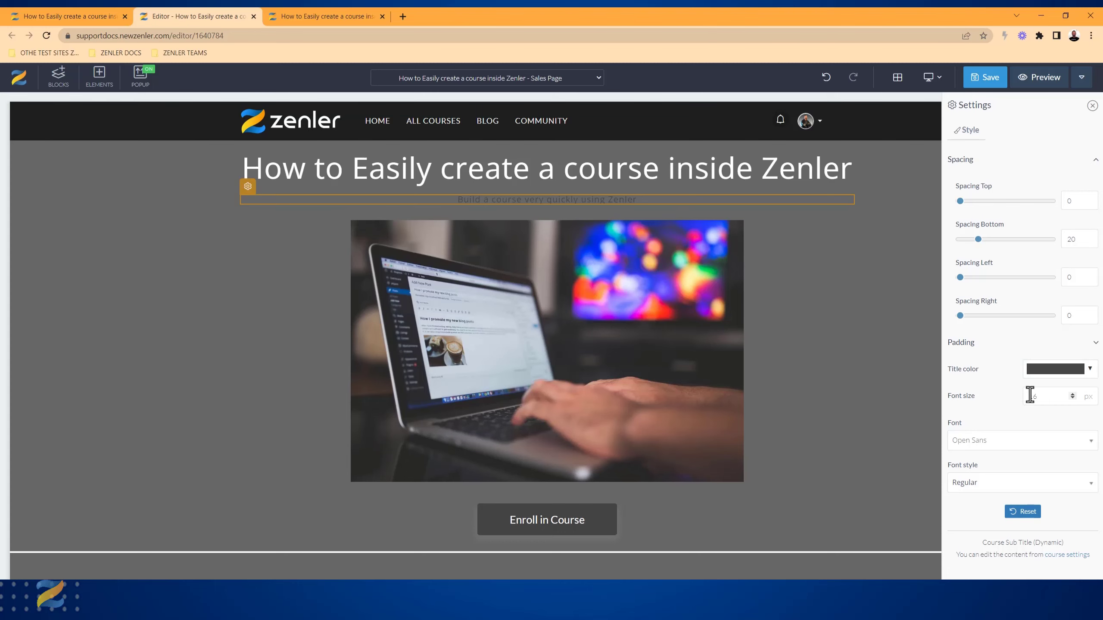
text(24)
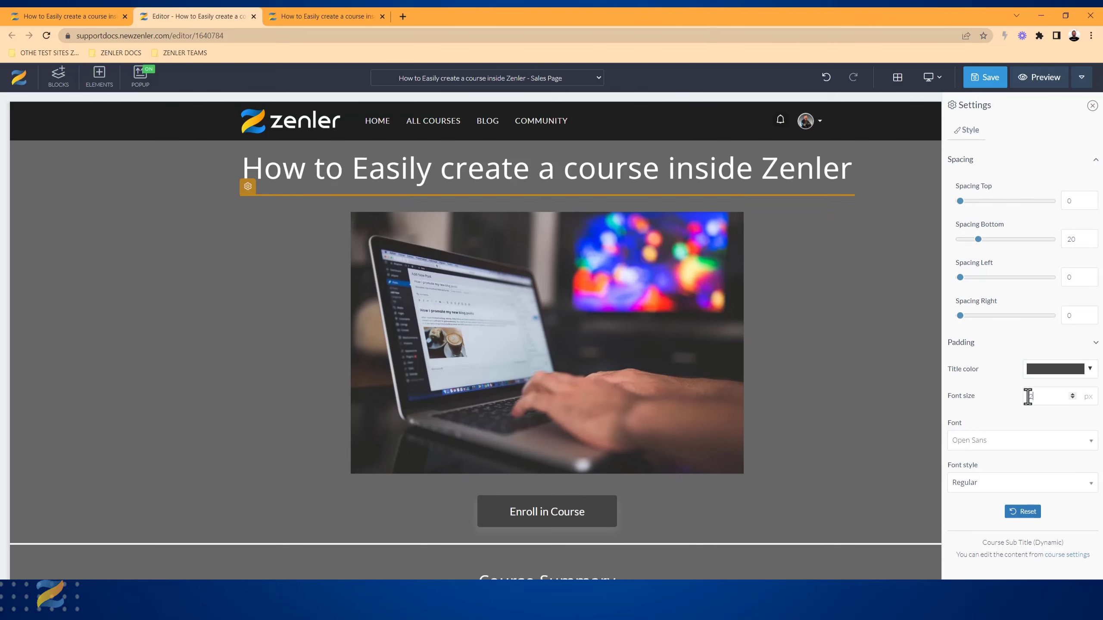
click(1090, 371)
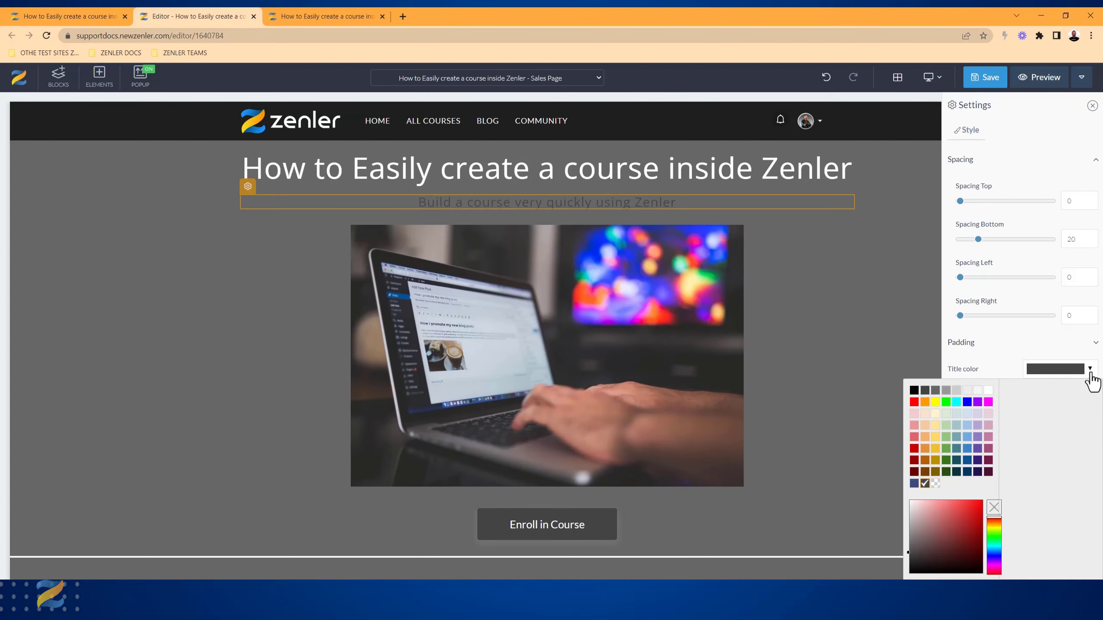
click(966, 391)
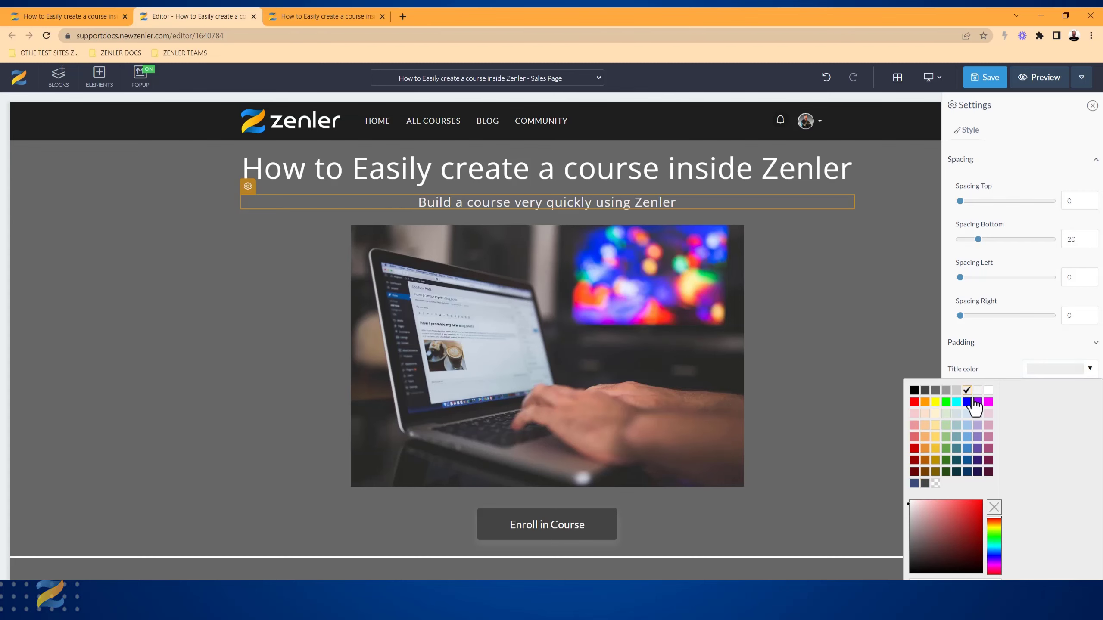
click(986, 84)
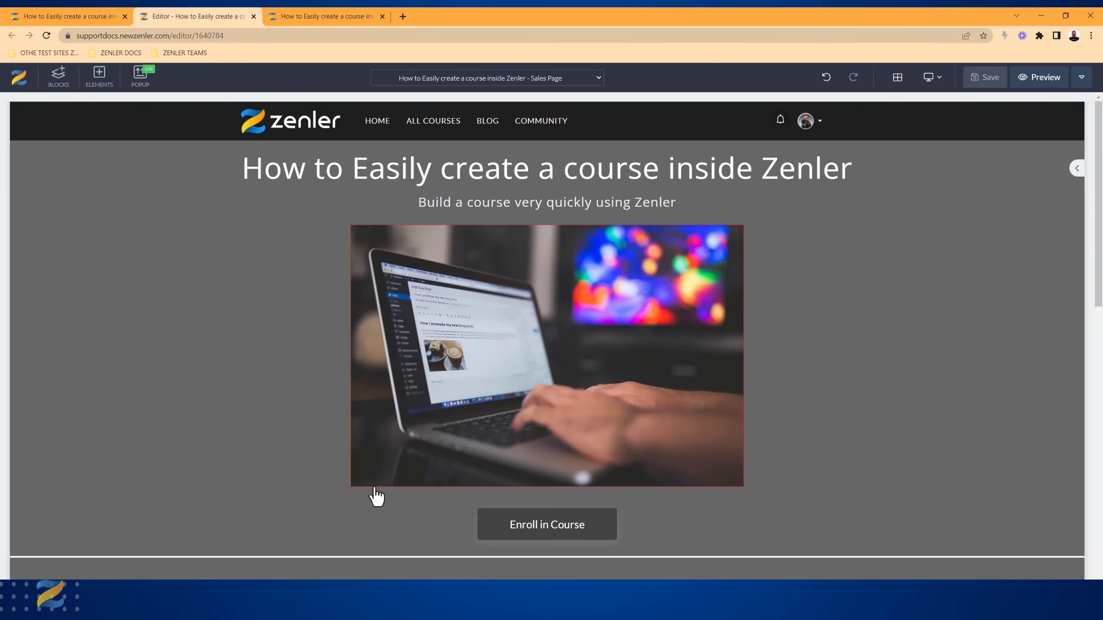
Change the Course Summary block's background color to a darker charcoal grey than the hero's, and save the page
scroll(243, 457, down, 5)
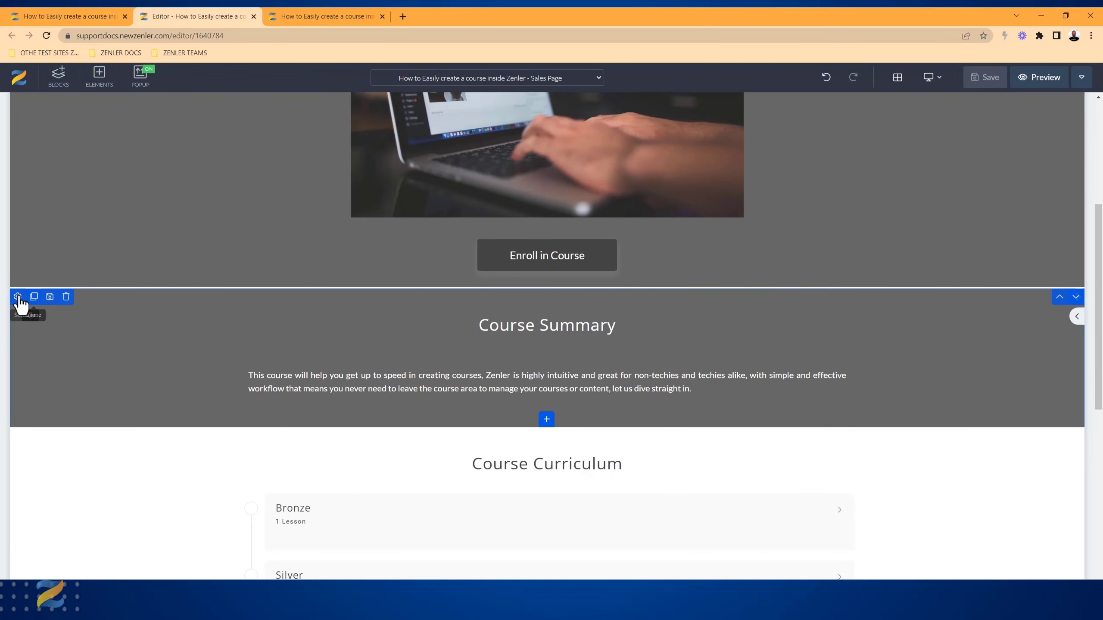
click(17, 297)
click(1079, 283)
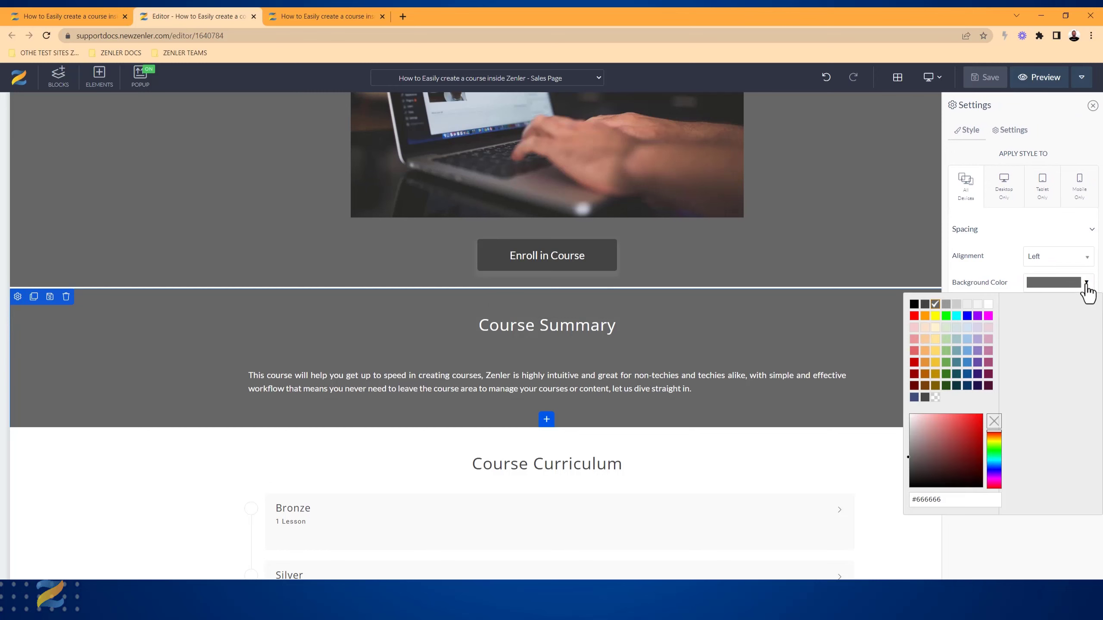
click(926, 306)
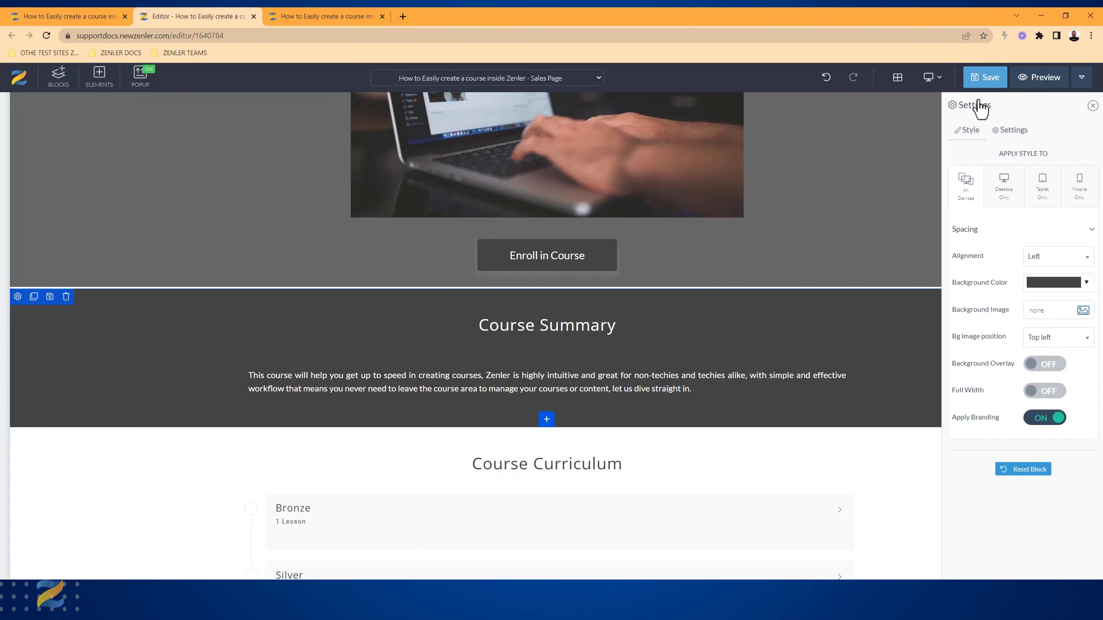
click(984, 77)
Reload the sales page preview and review the whole page from the hero to the bottom and back
click(318, 14)
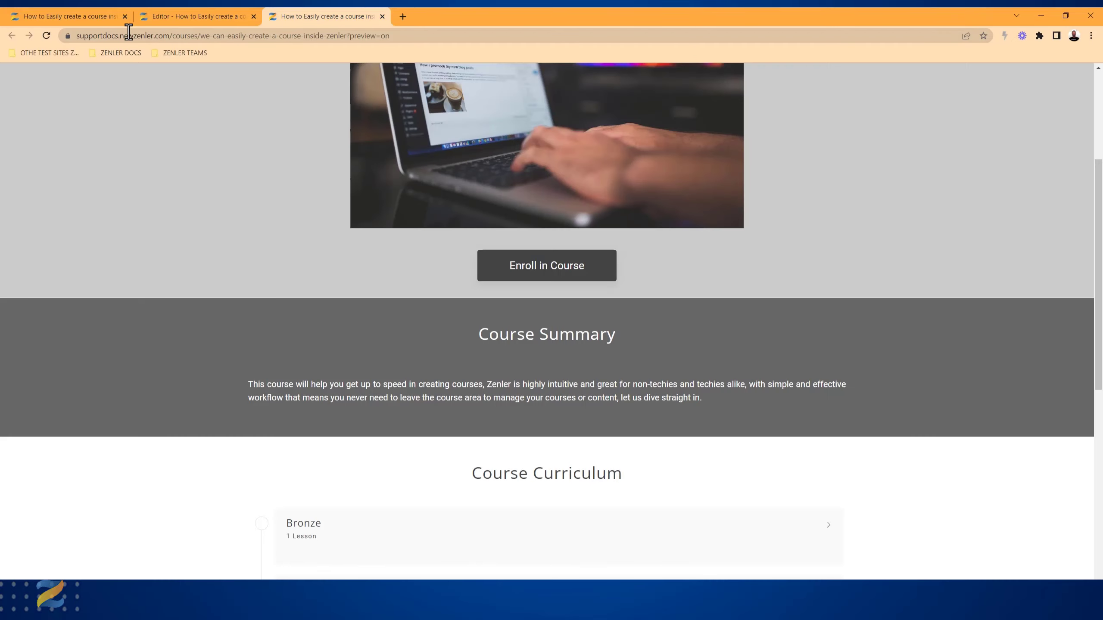
click(49, 35)
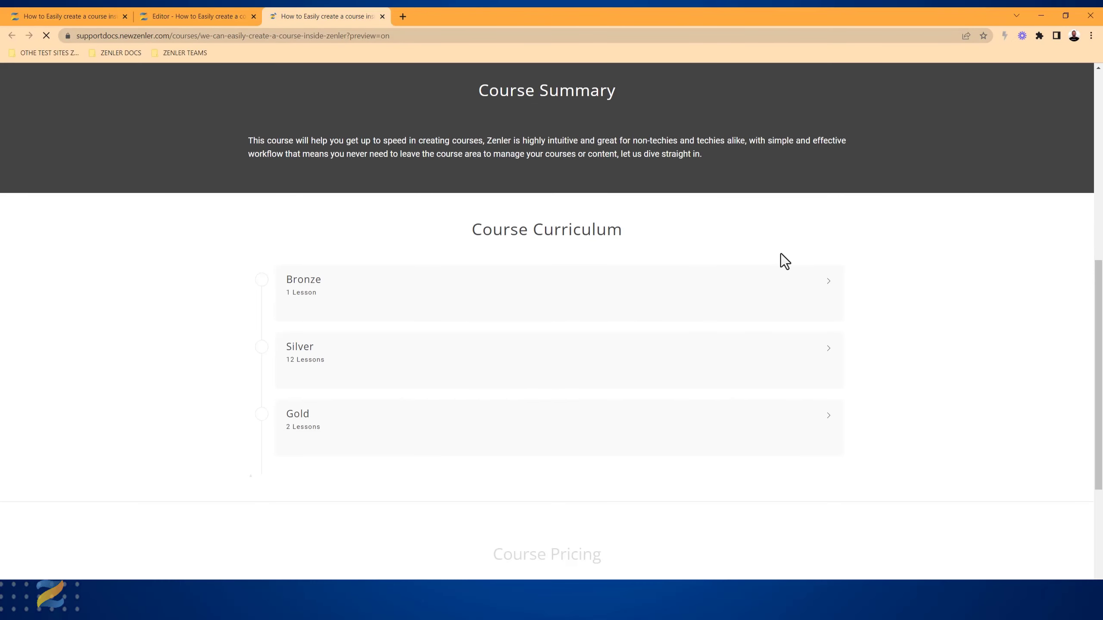
scroll(791, 251, up, 10)
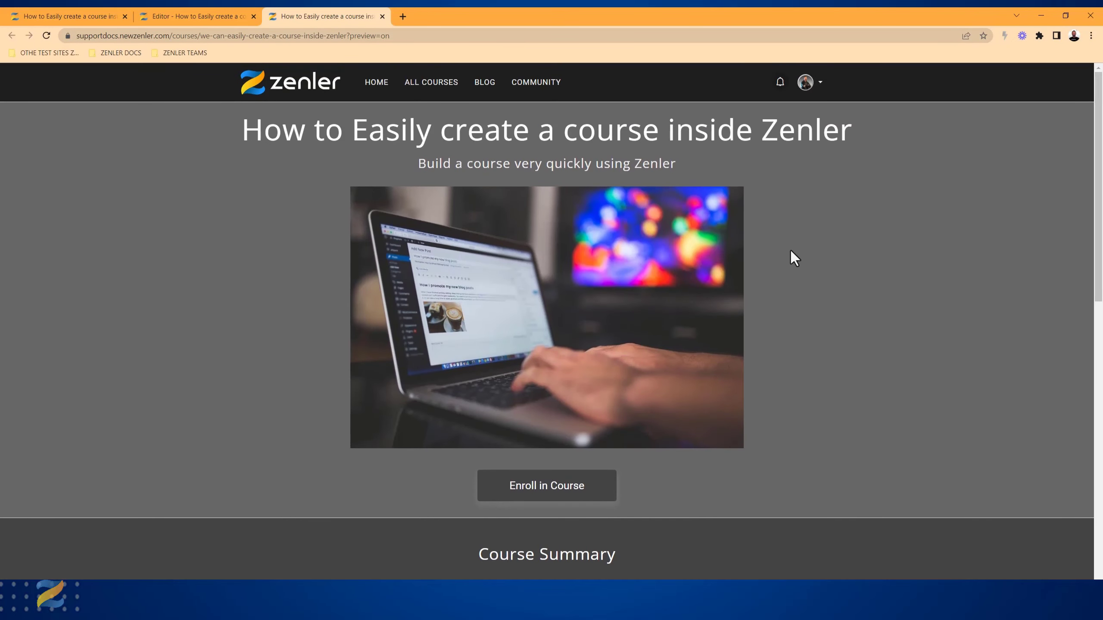
scroll(791, 252, down, 15)
scroll(791, 250, up, 15)
Switch back to the course's Pages overview and look through the sales, checkout, thank-you and course access pages
click(183, 16)
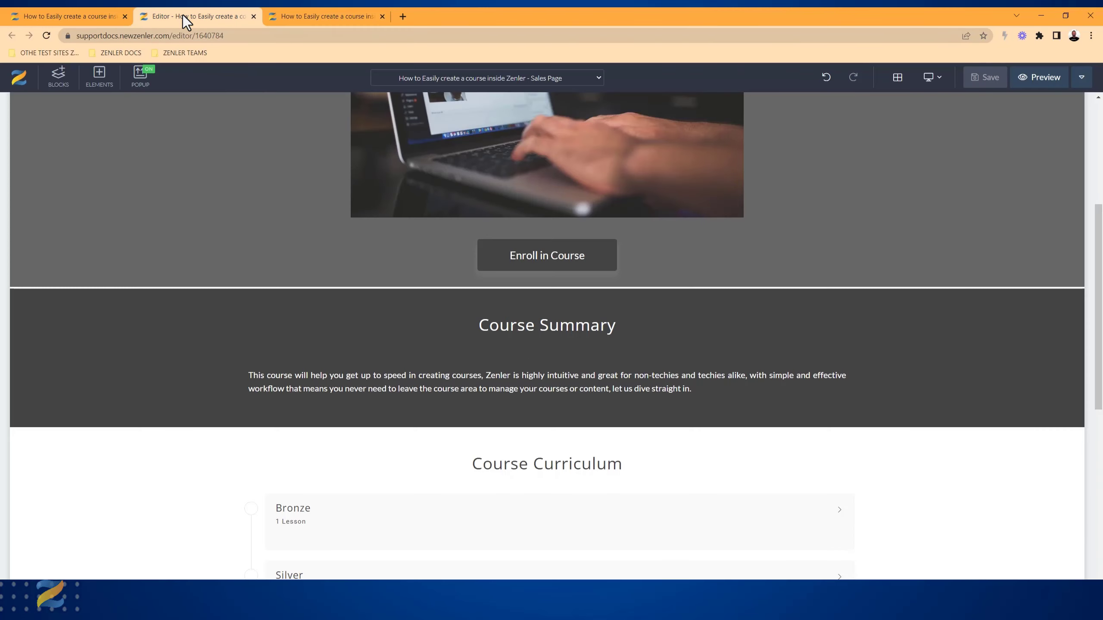
click(81, 16)
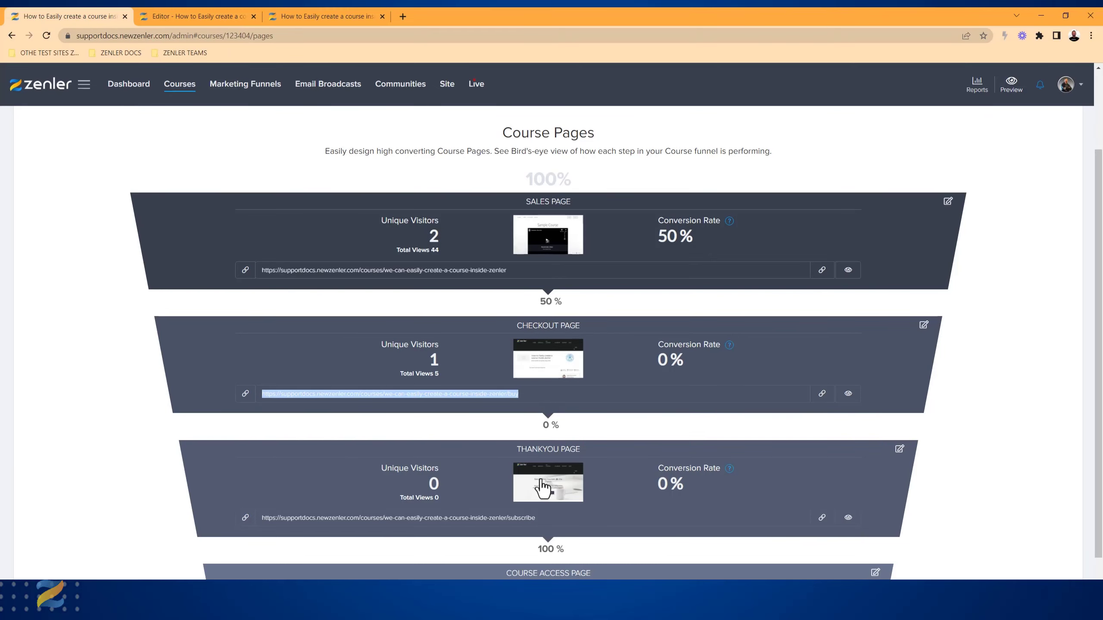
scroll(538, 491, down, 3)
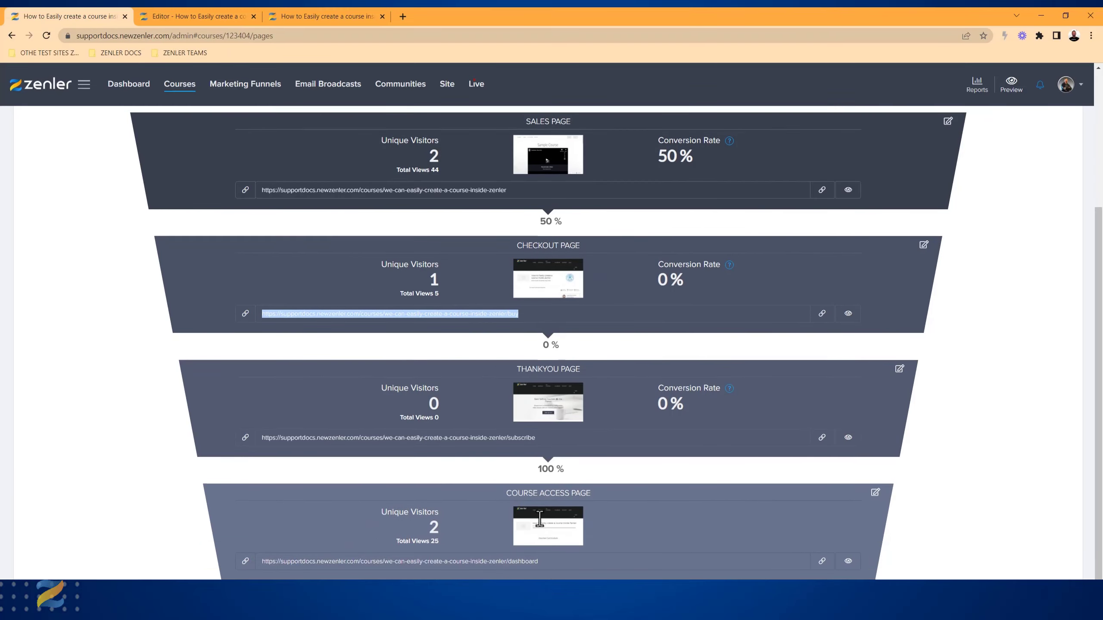
scroll(513, 498, up, 5)
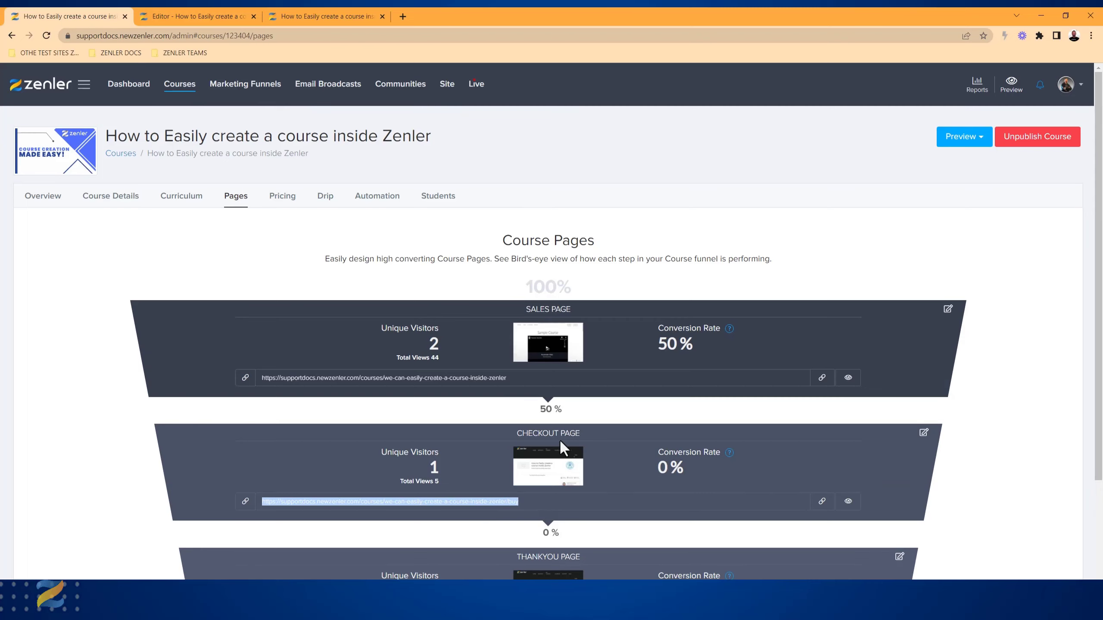
Open the checkout page in the page editor and close the leftover sales page editor and preview
click(922, 436)
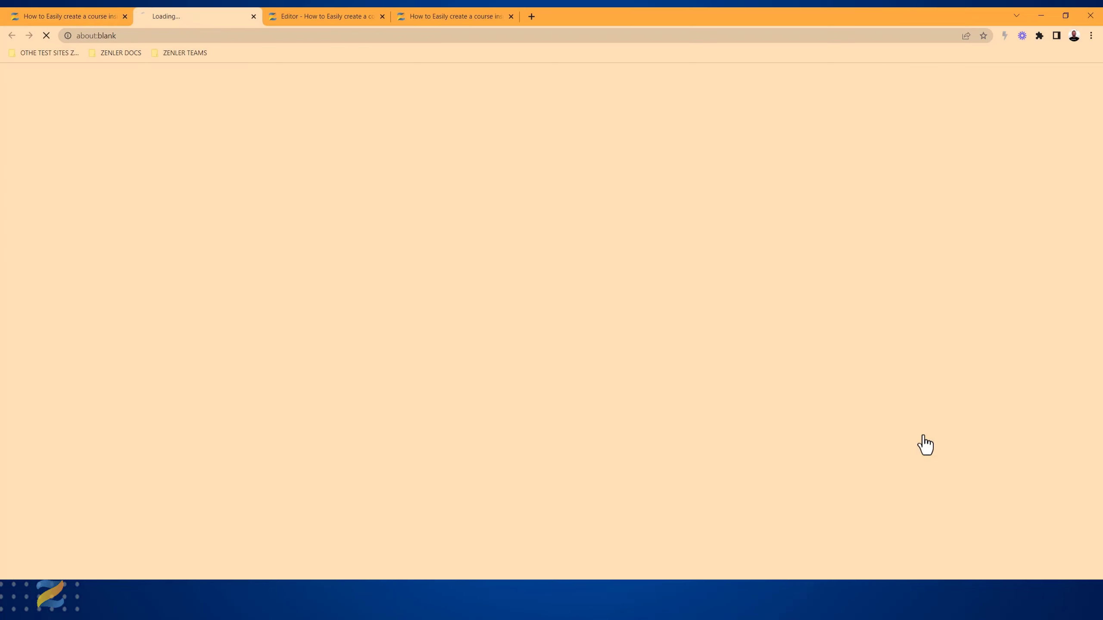
click(381, 18)
click(382, 18)
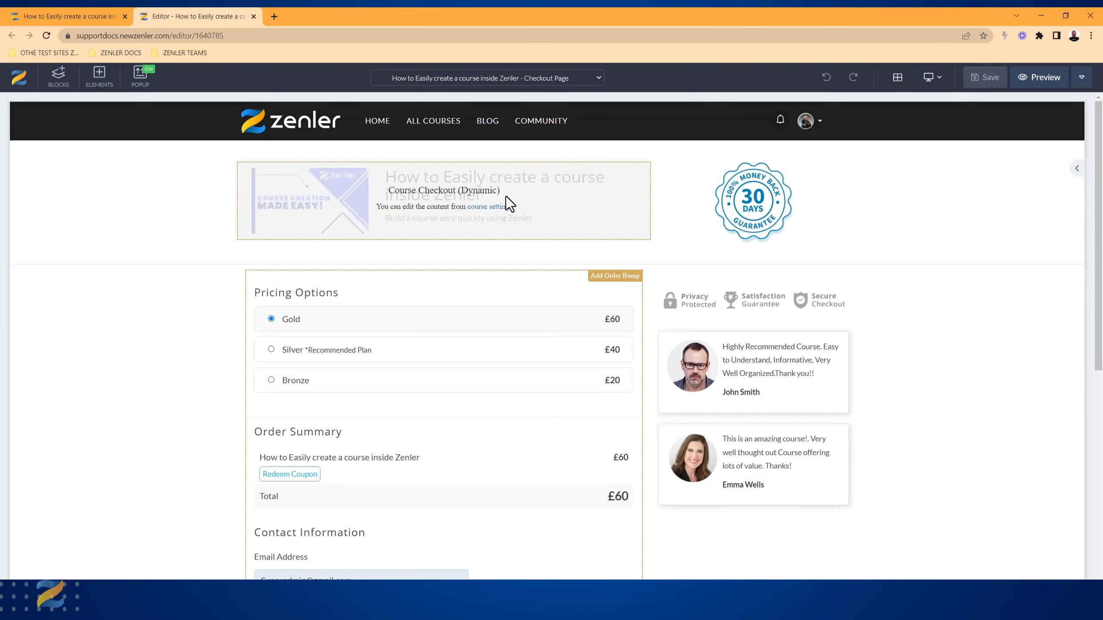
Delete the block containing the pricing options, order summary and testimonials from the checkout page
scroll(506, 200, down, 1)
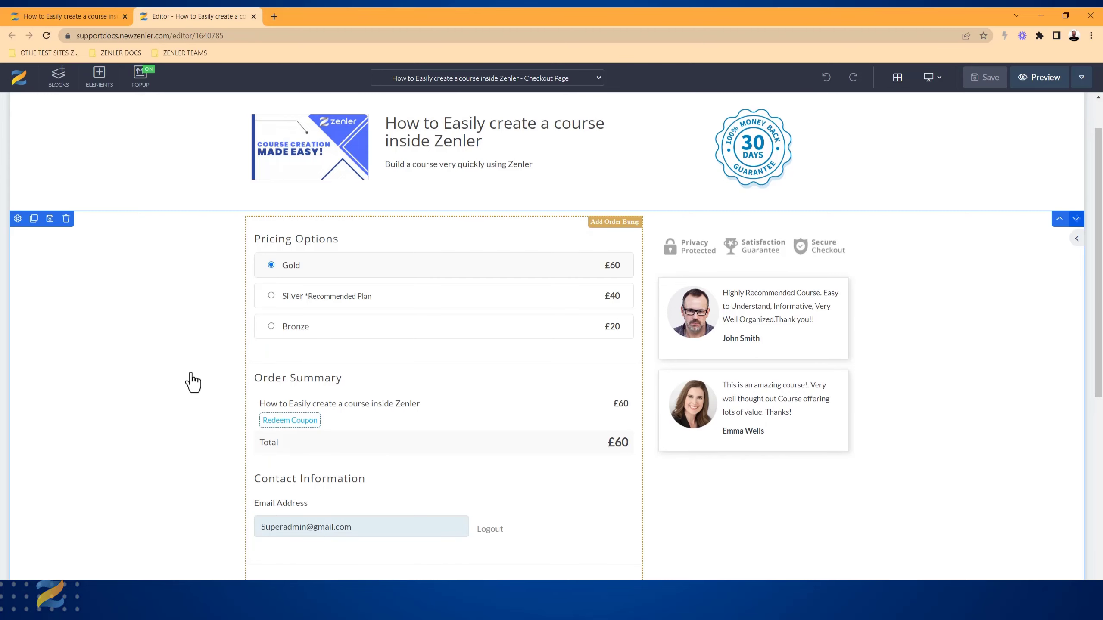
click(66, 219)
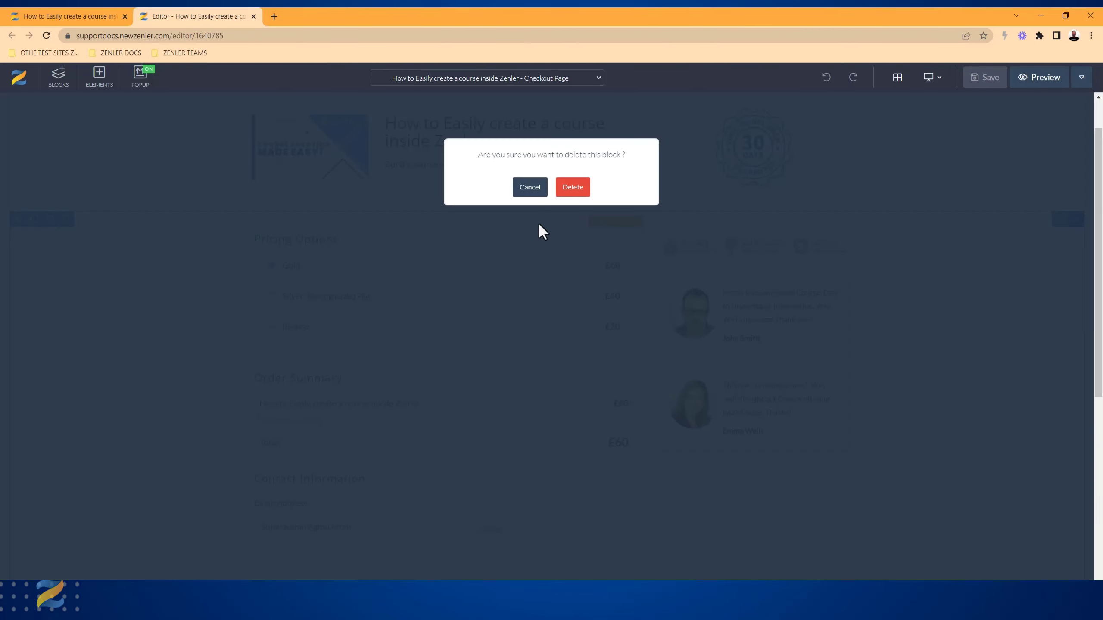
click(571, 198)
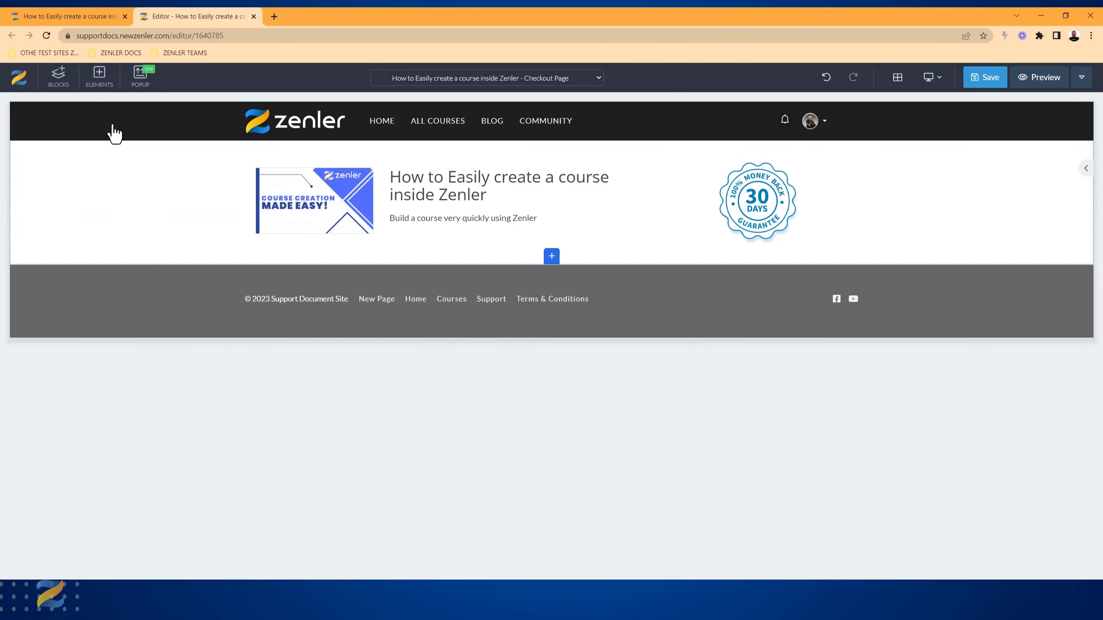
Insert the Course Checkout with Social Media block from the Courses category beneath the course title block and look over it
click(58, 86)
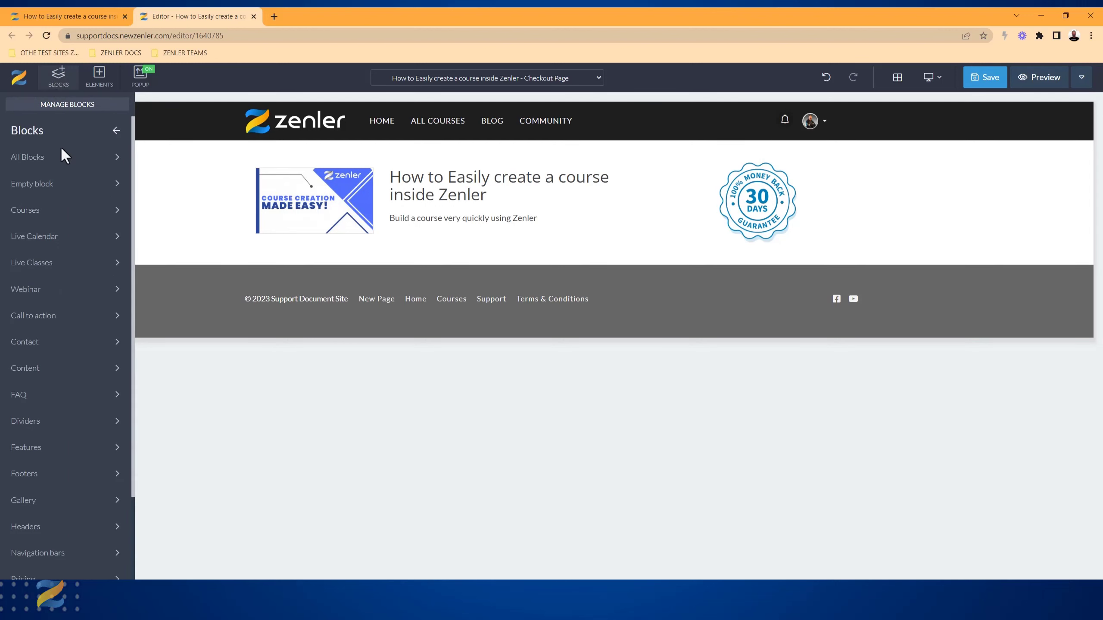
click(54, 211)
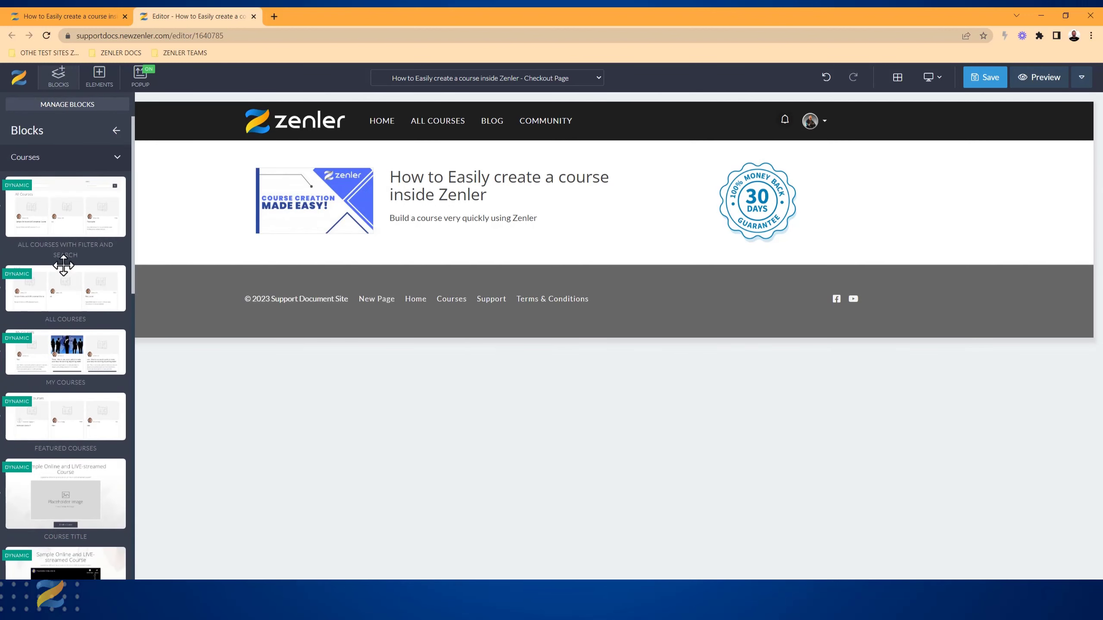
scroll(63, 266, down, 10)
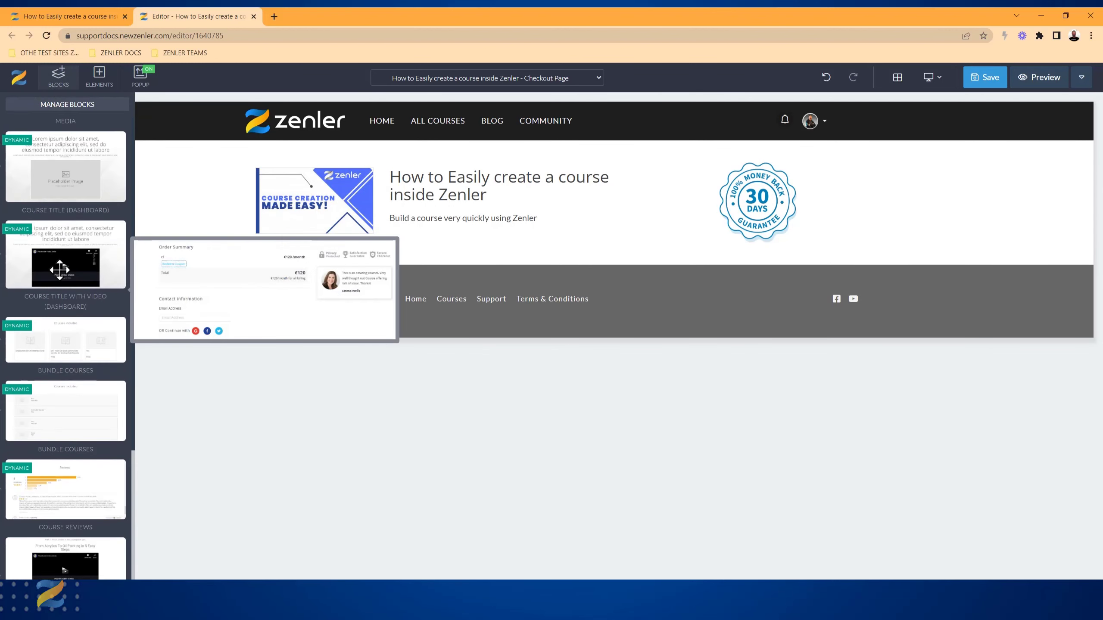
mouse_move(59, 269)
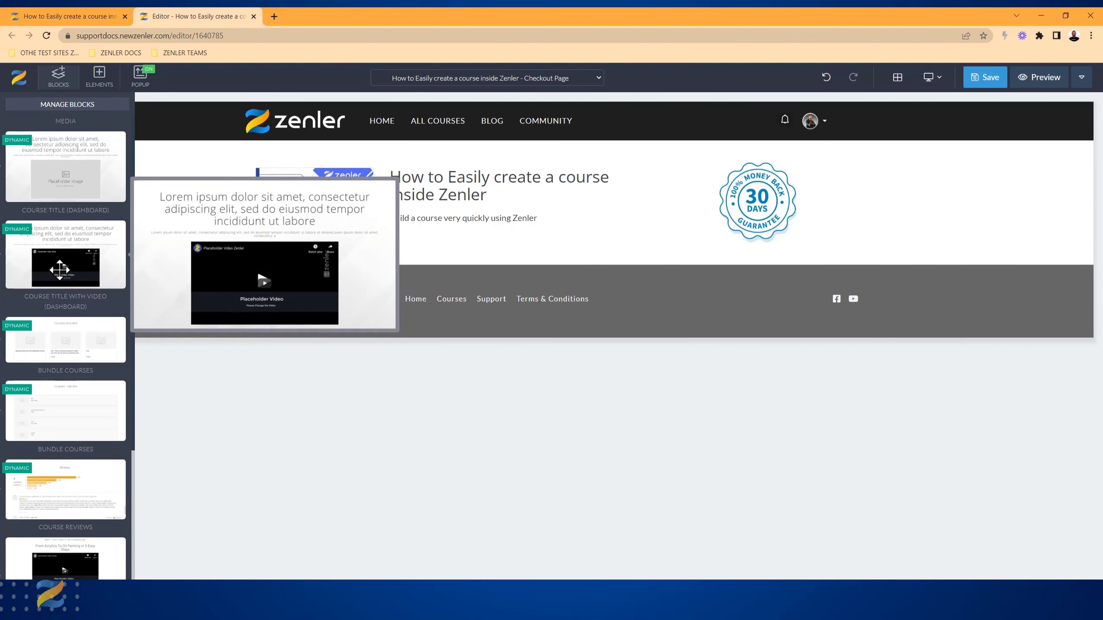
scroll(59, 270, up, 7)
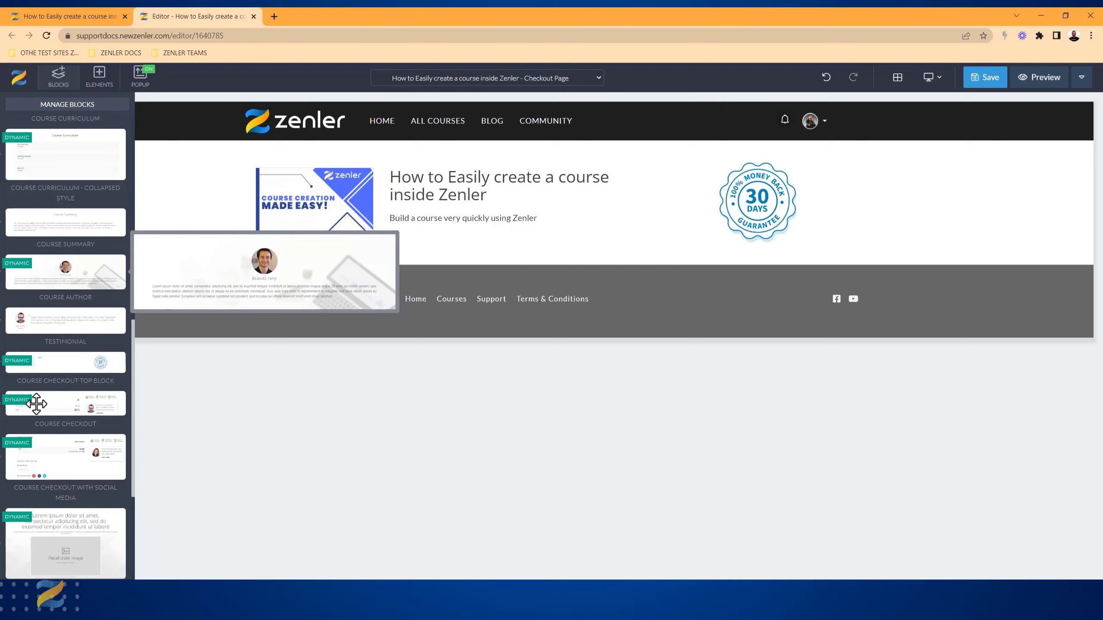
mouse_move(39, 458)
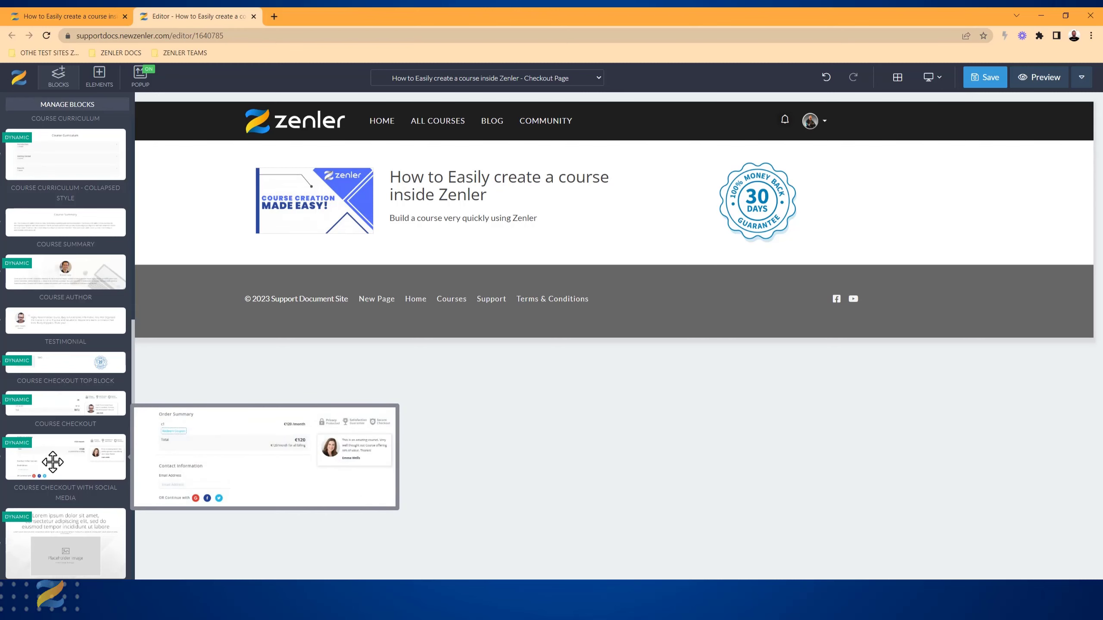
drag(53, 461, 362, 297)
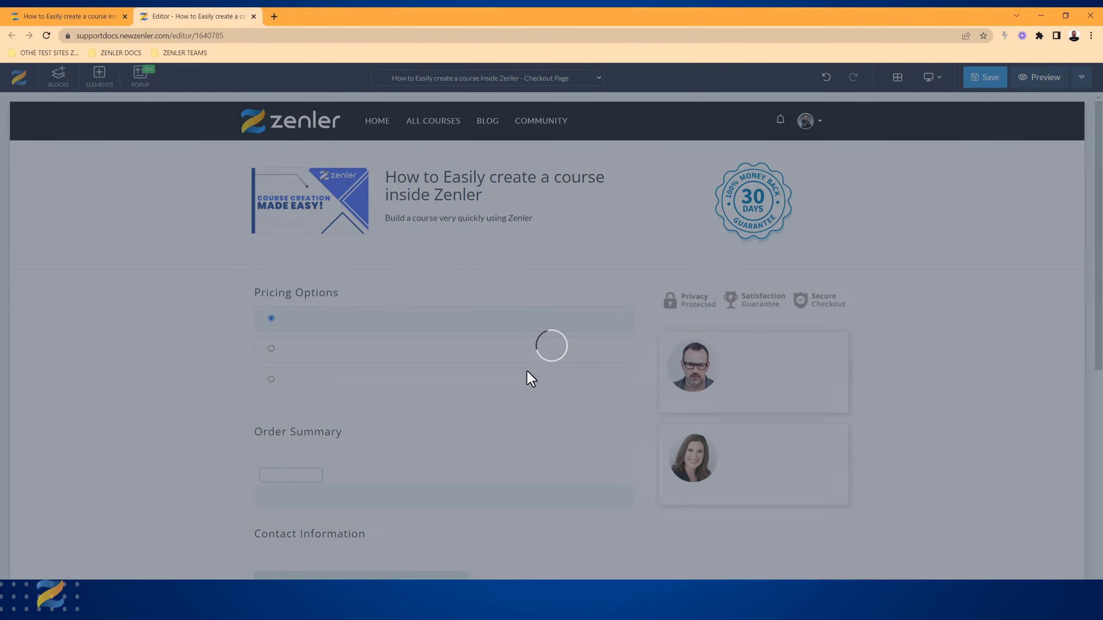
scroll(187, 382, down, 4)
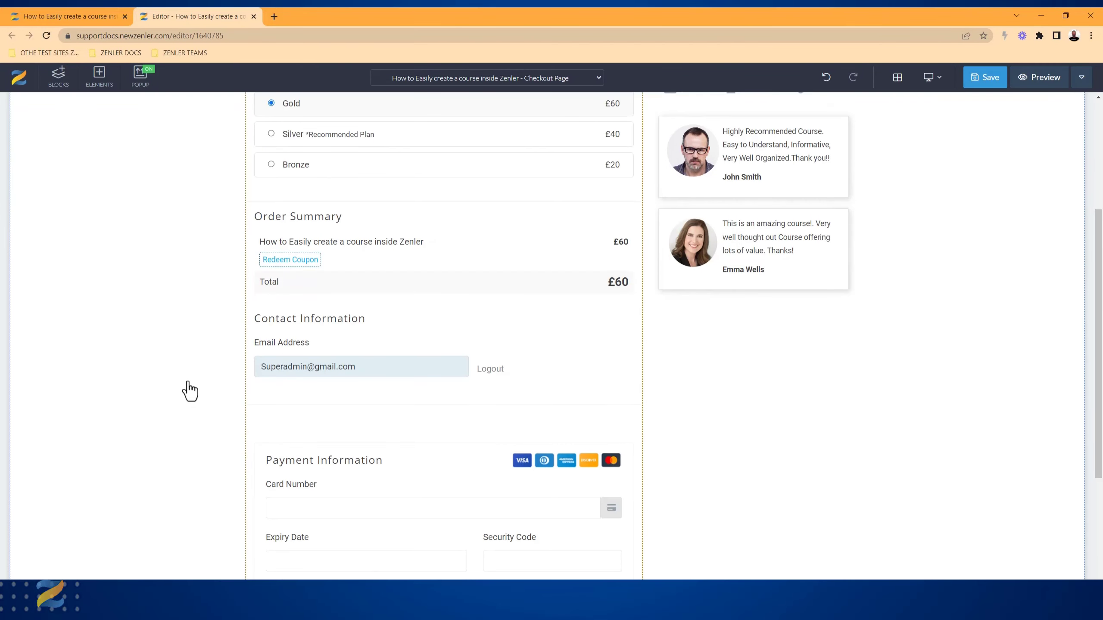
scroll(187, 383, up, 3)
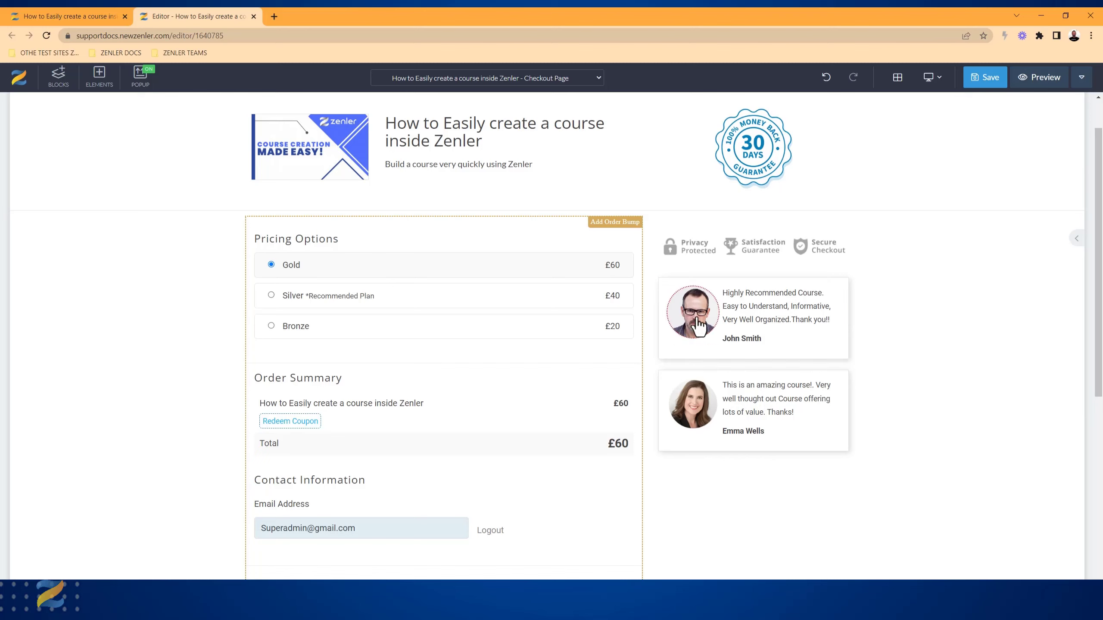
Delete both testimonial cards beside the pricing options in the new checkout block
click(698, 328)
click(697, 411)
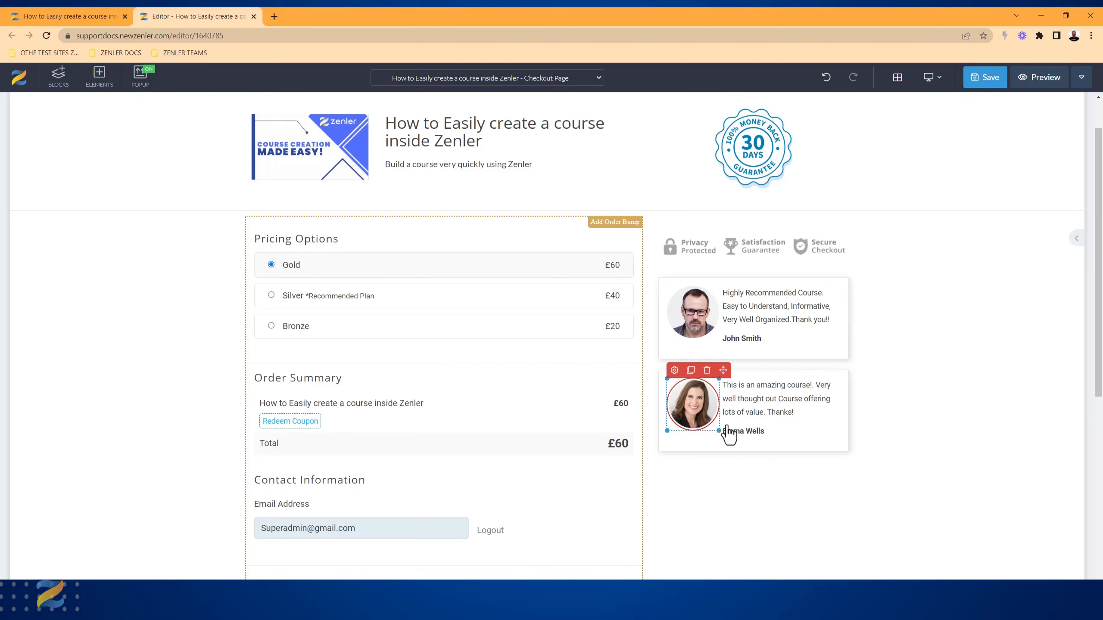
click(756, 412)
click(825, 450)
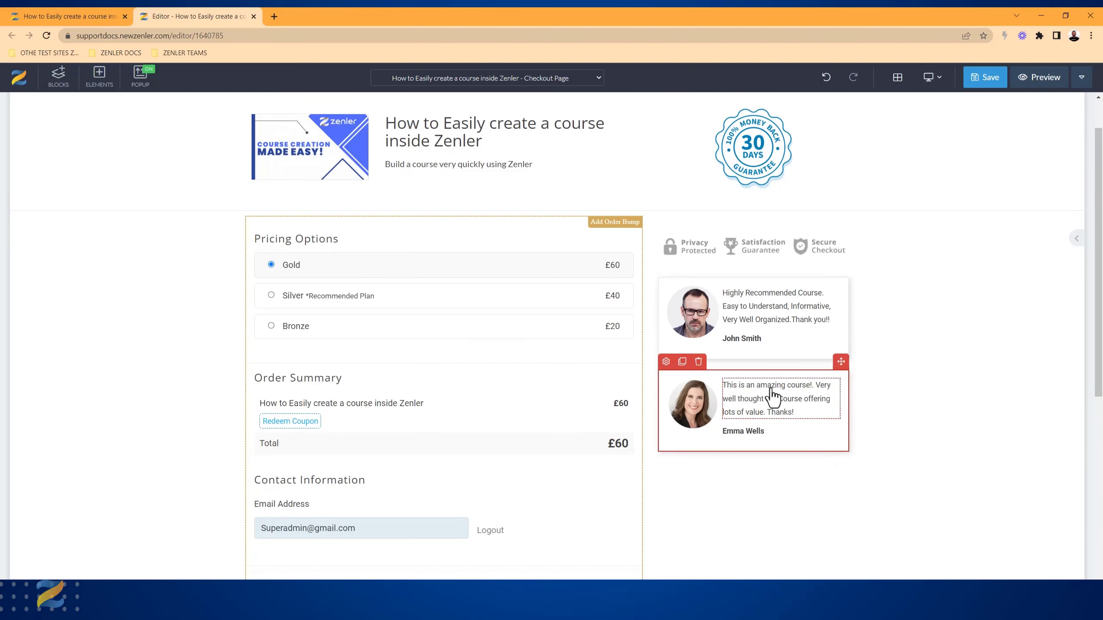
click(699, 362)
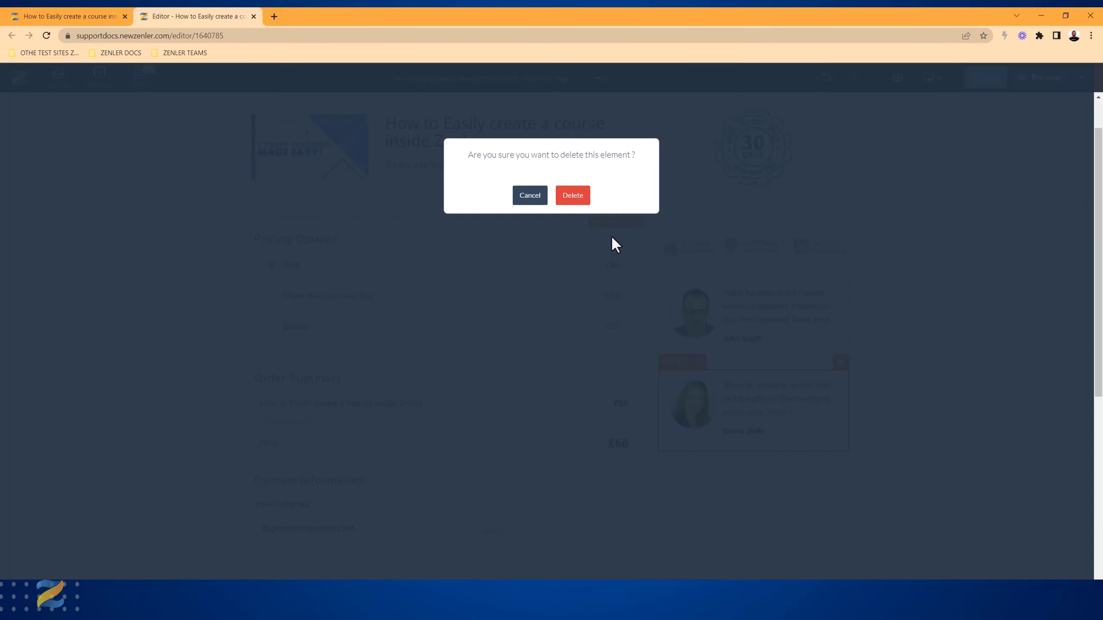
click(573, 195)
click(804, 360)
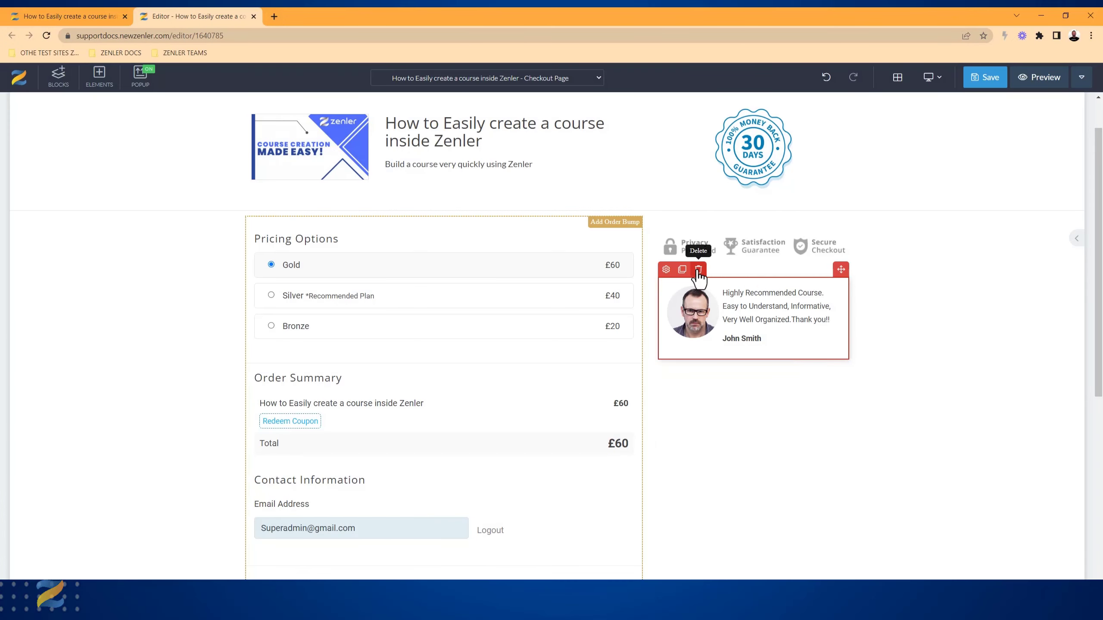
click(699, 270)
click(566, 197)
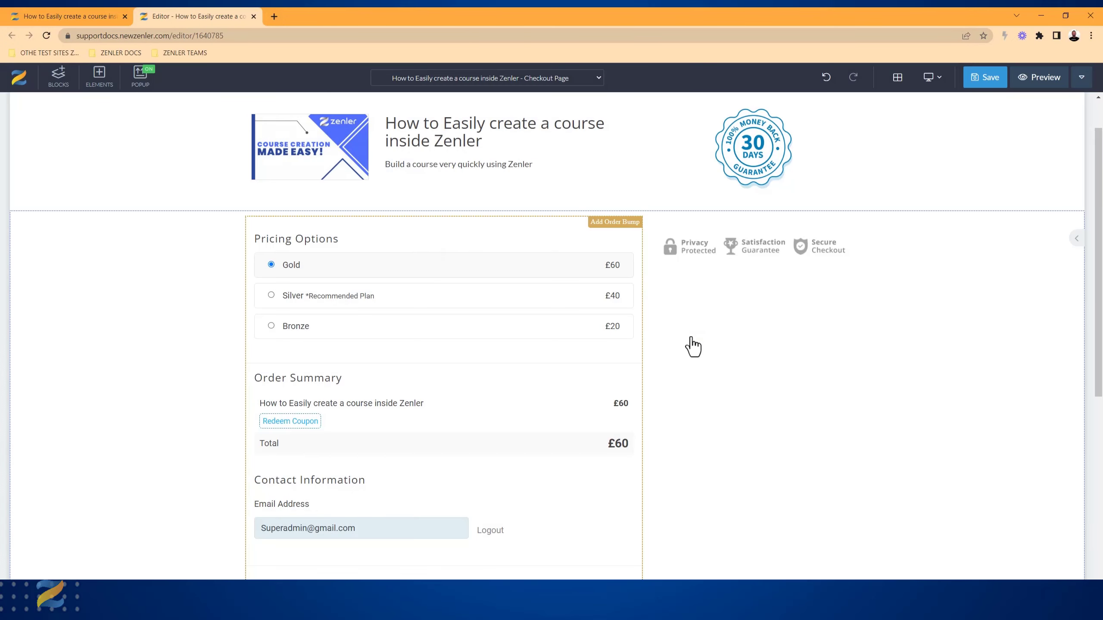
Try a dark grey background color on the checkout page's course title block and set it back to white
scroll(689, 345, down, 7)
scroll(687, 340, up, 8)
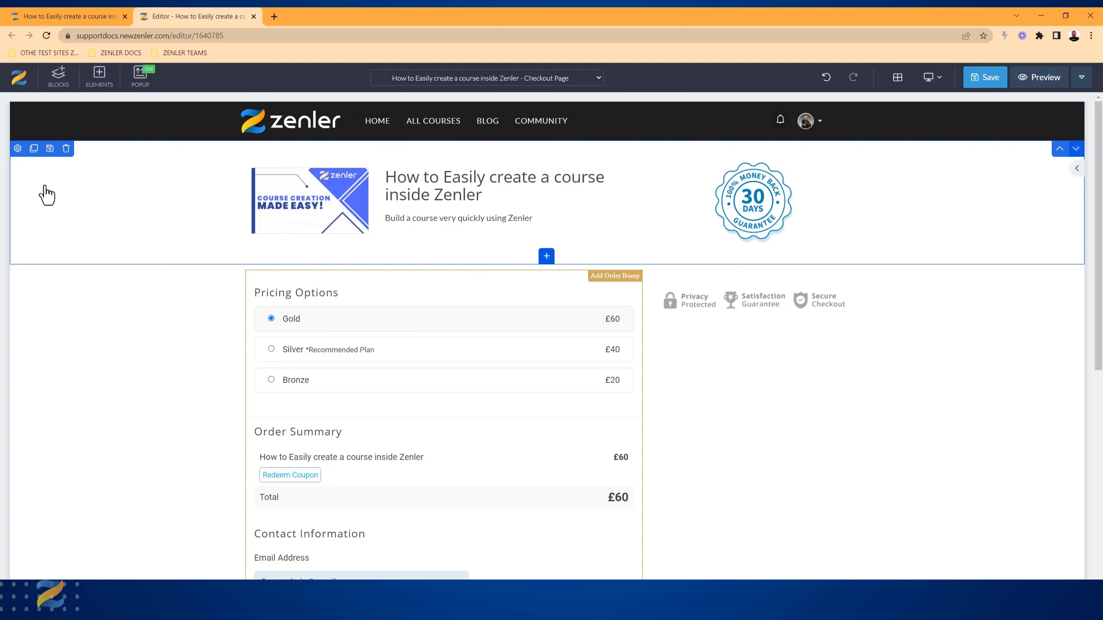
click(17, 148)
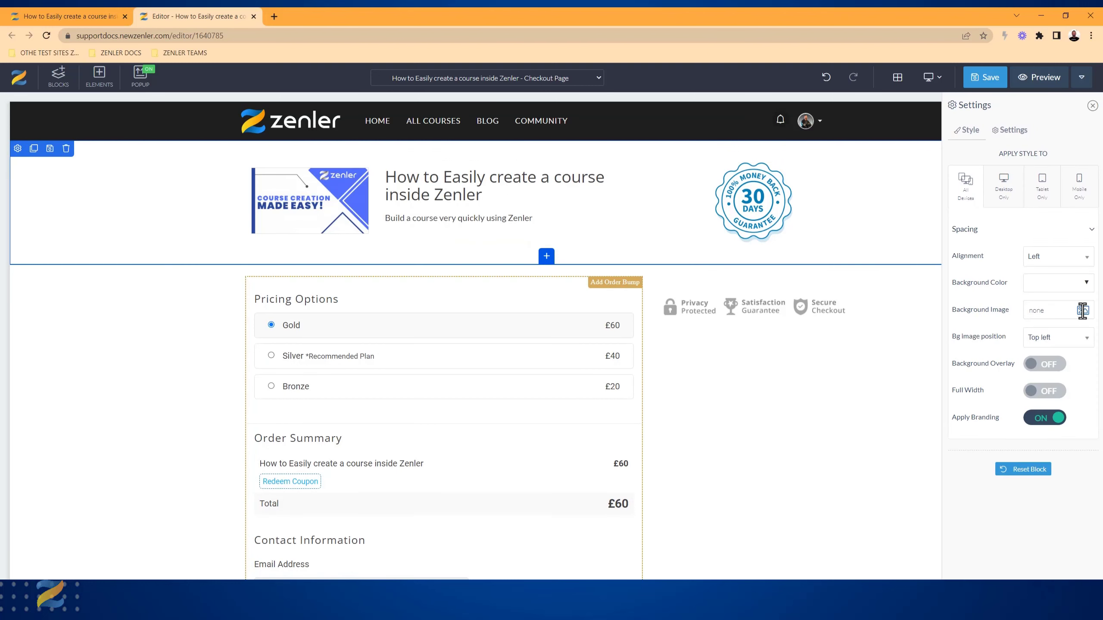
click(1083, 288)
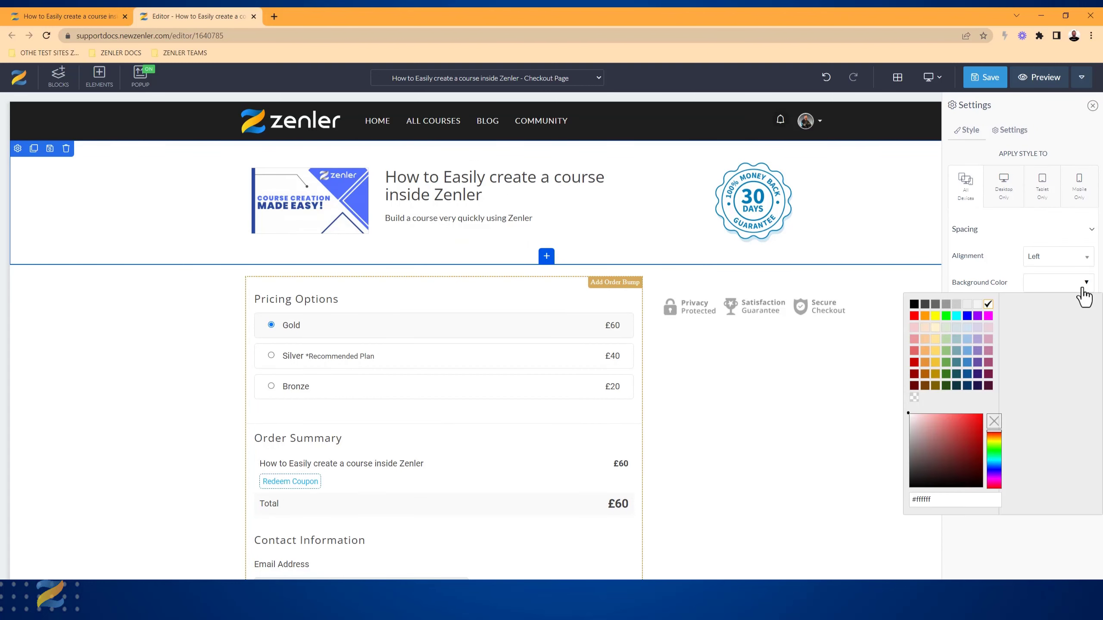
click(926, 305)
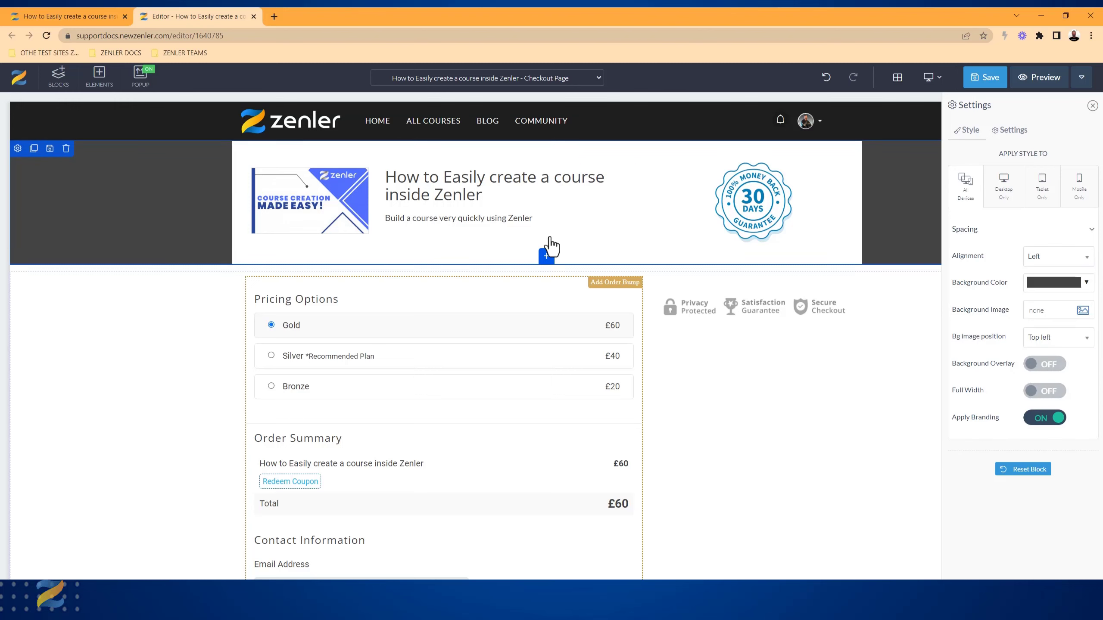
click(247, 237)
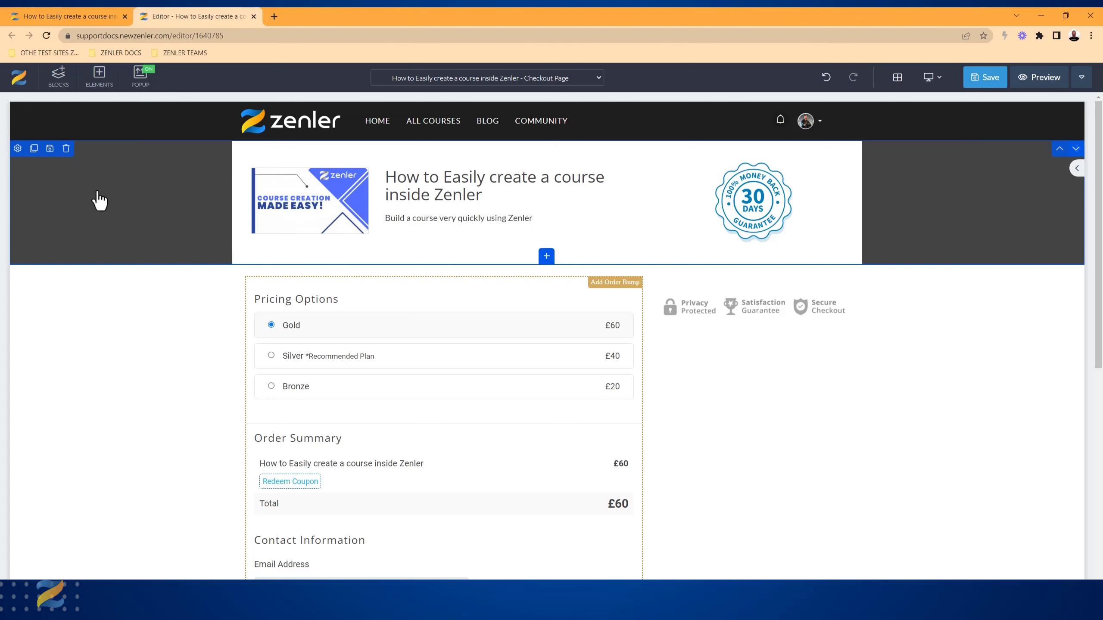
click(18, 148)
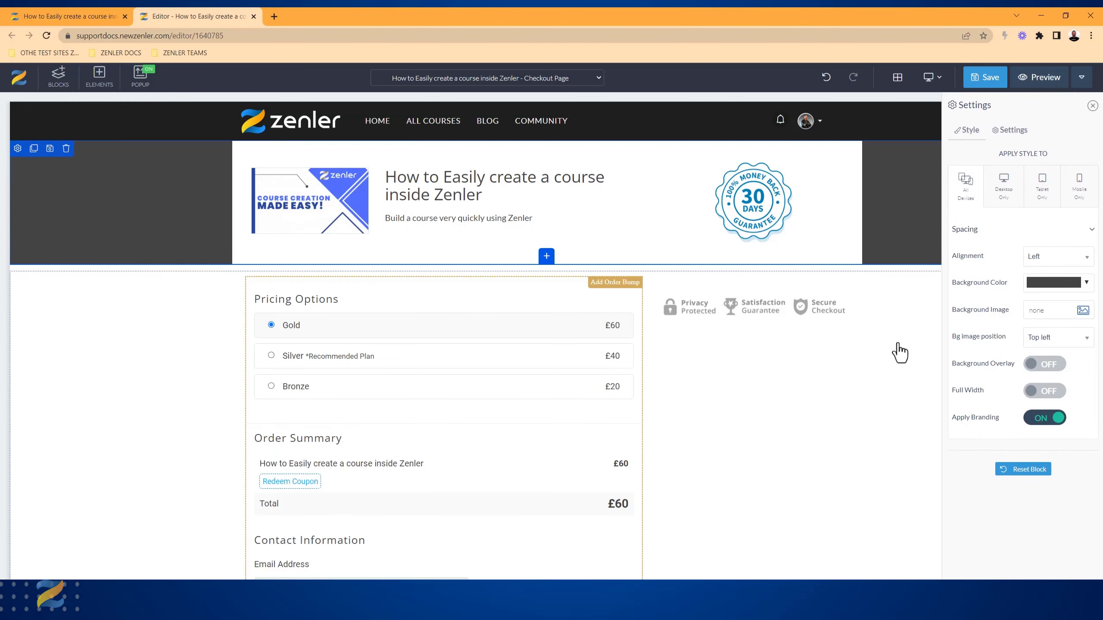
click(1084, 285)
click(988, 305)
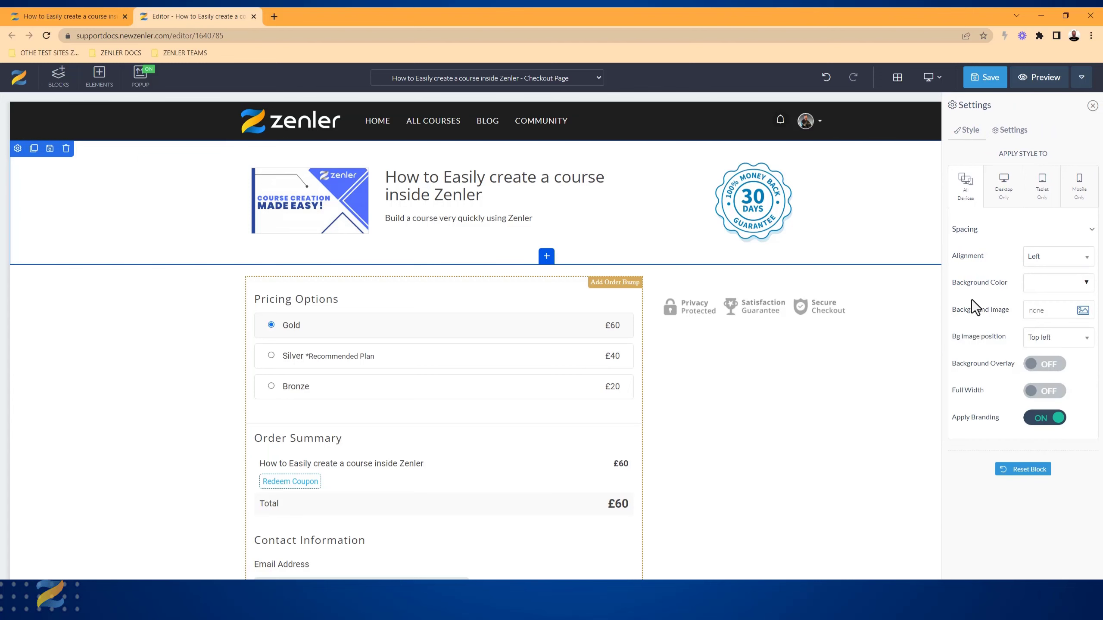
Save the checkout page, accepting the SEO settings with the title "How to Easily create a course inside Zenler"
click(991, 79)
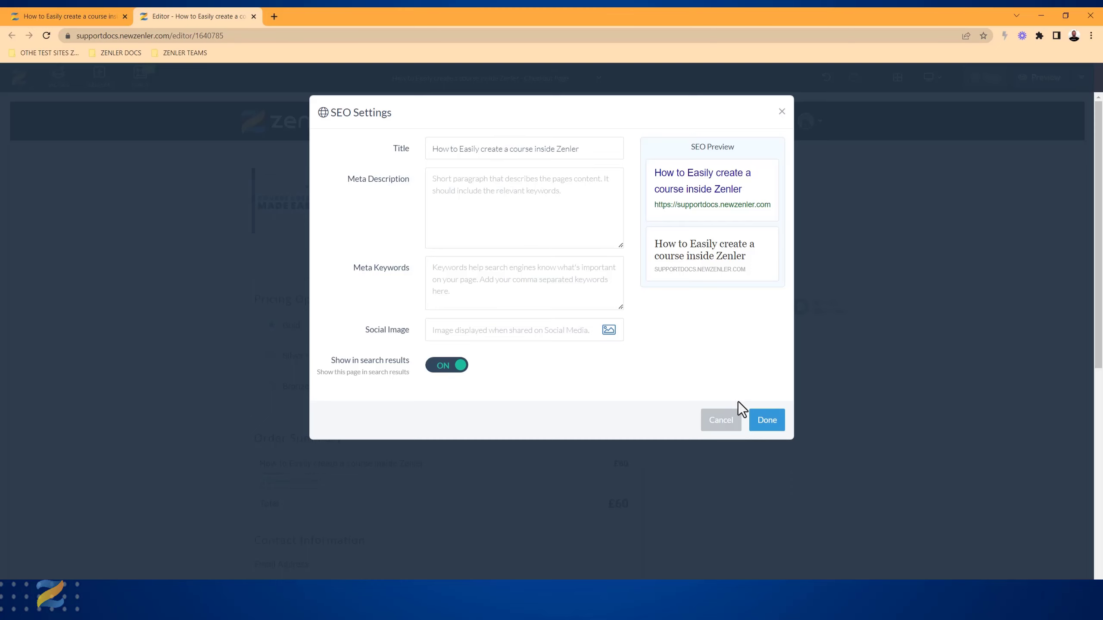
click(765, 424)
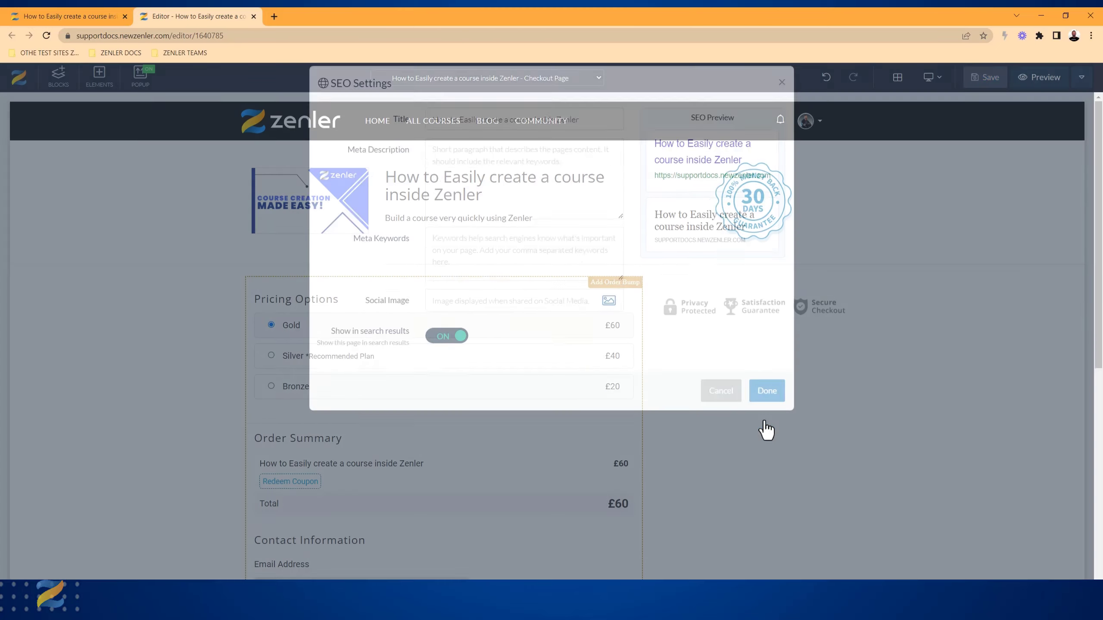
click(1039, 77)
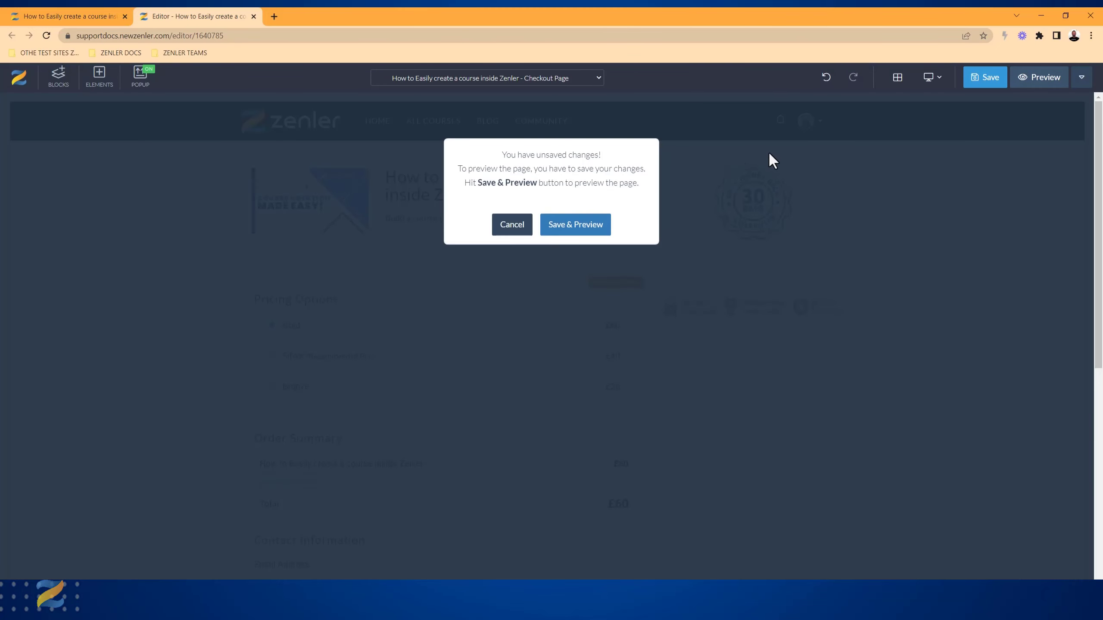
click(588, 224)
click(992, 79)
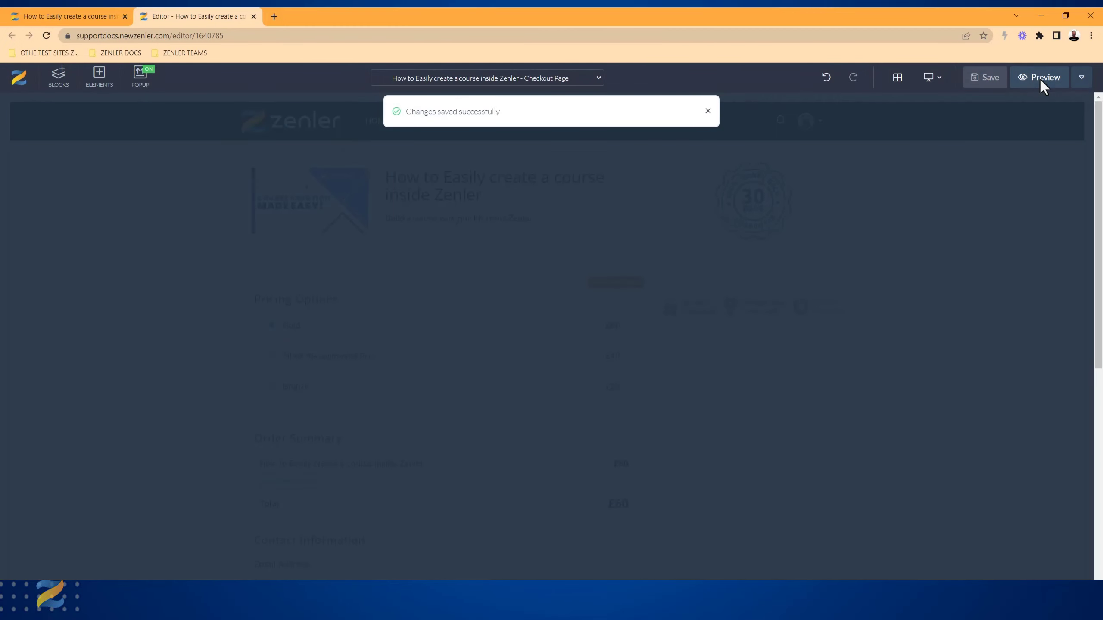
Preview the checkout page and review it from the course title block to the payment section and back
click(1041, 78)
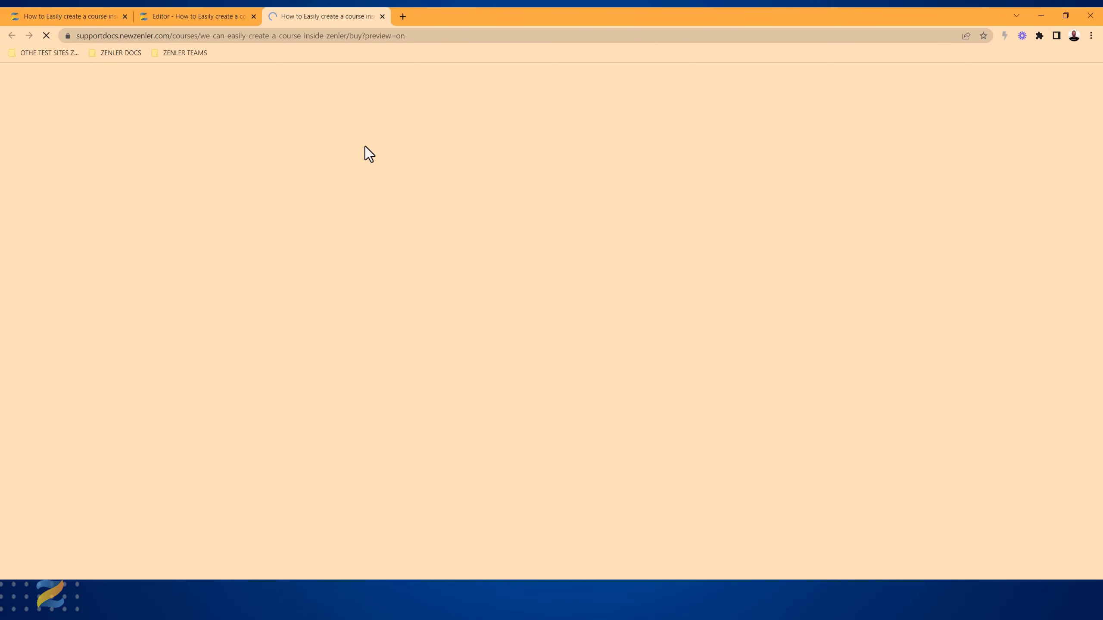
scroll(729, 307, down, 7)
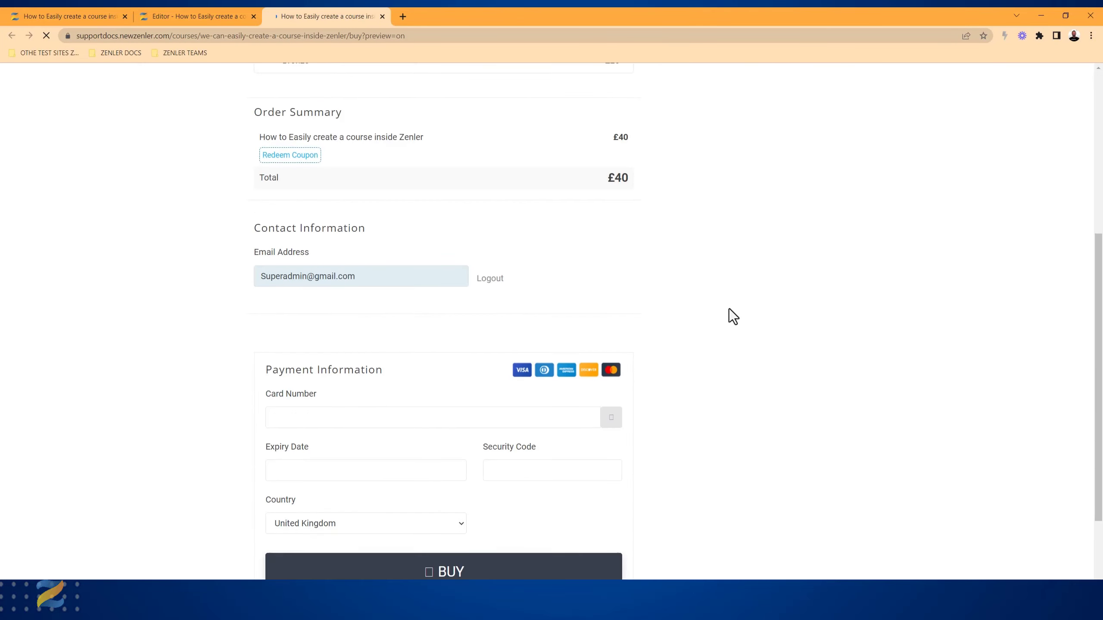
scroll(729, 309, up, 7)
Return to the course's Pages overview and open the thank-you page in the page editor
click(85, 13)
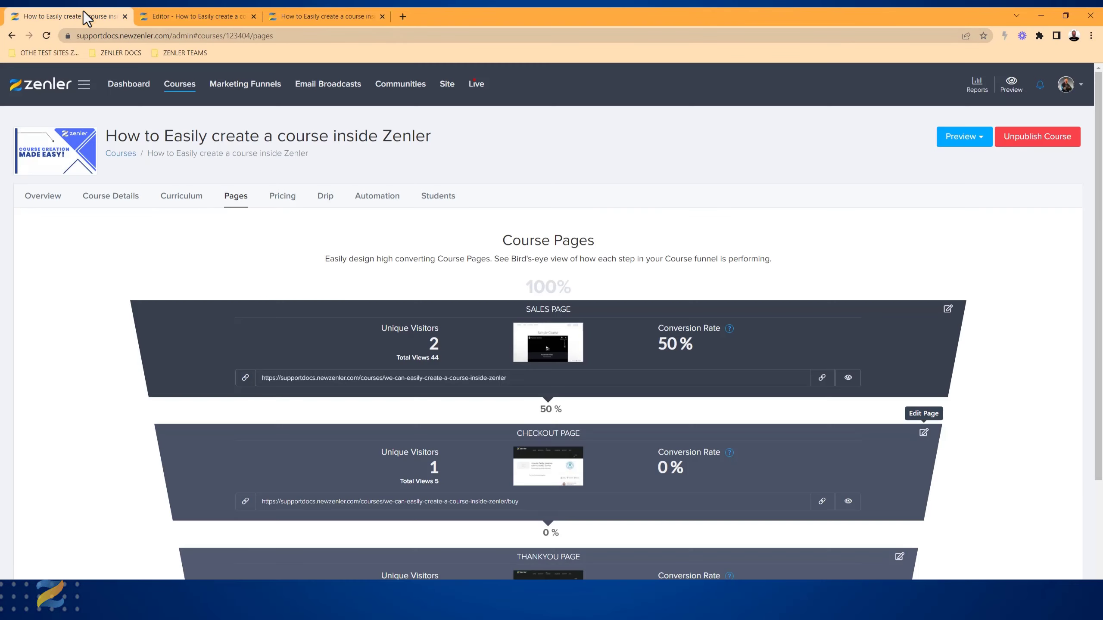
scroll(903, 433, down, 5)
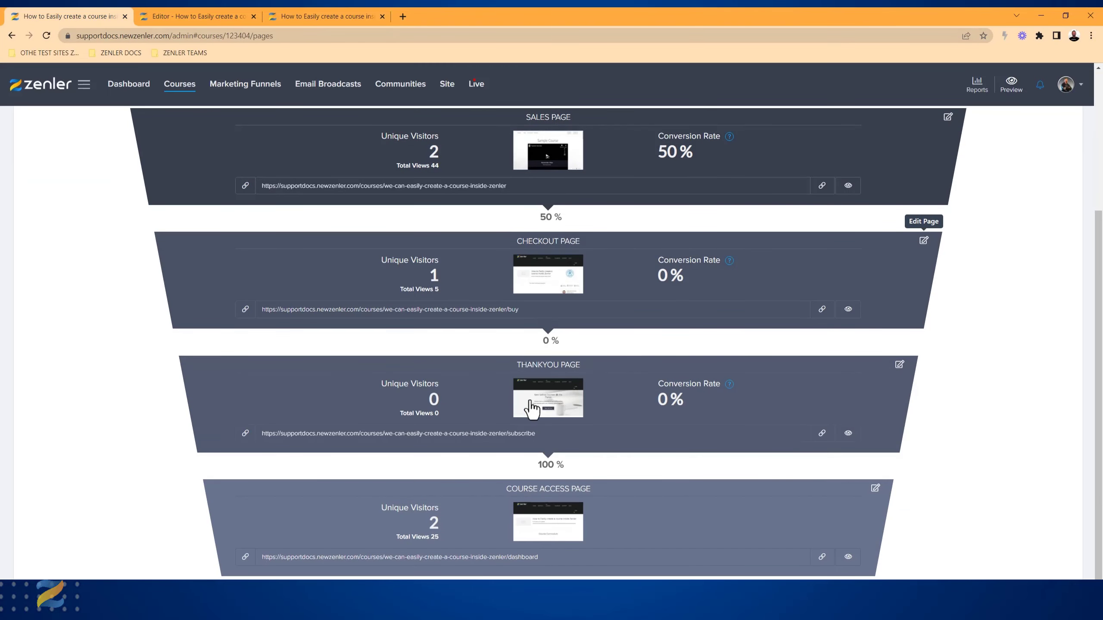
click(899, 365)
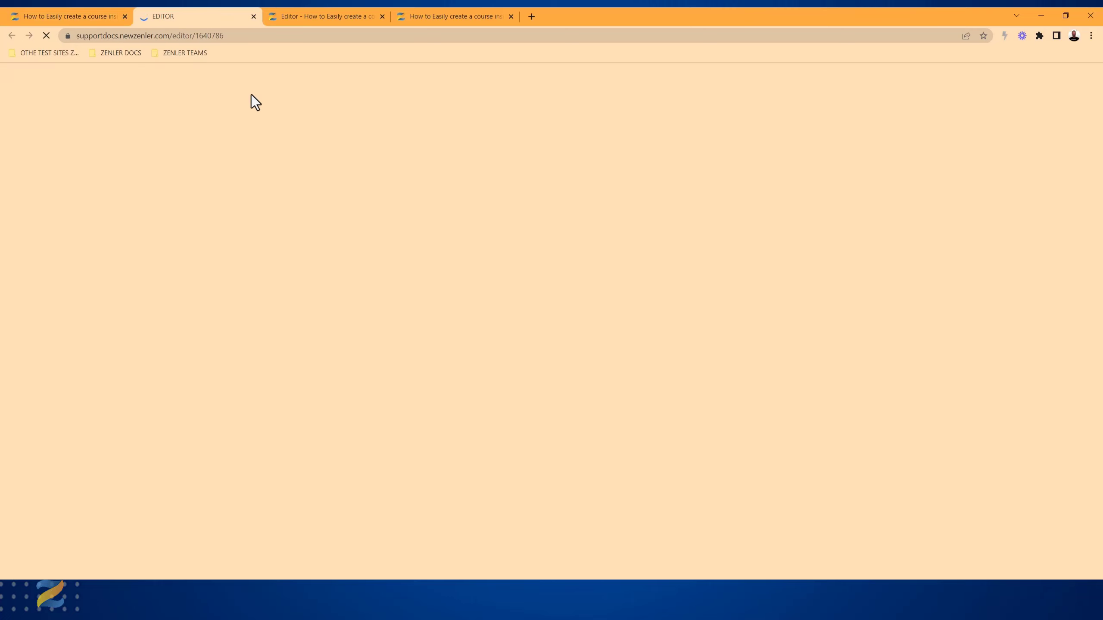
Close the checkout page's leftover preview and editor tabs, and check the course access page's link in the Pages overview against the thank-you page
click(510, 16)
click(382, 16)
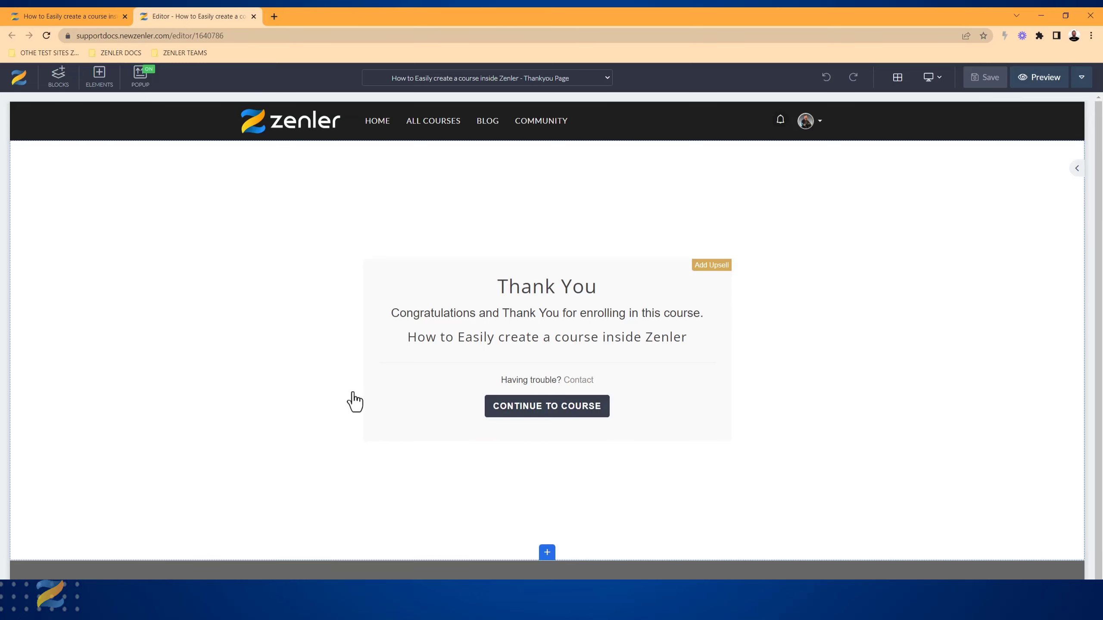
click(70, 16)
drag(540, 557, 241, 546)
click(161, 505)
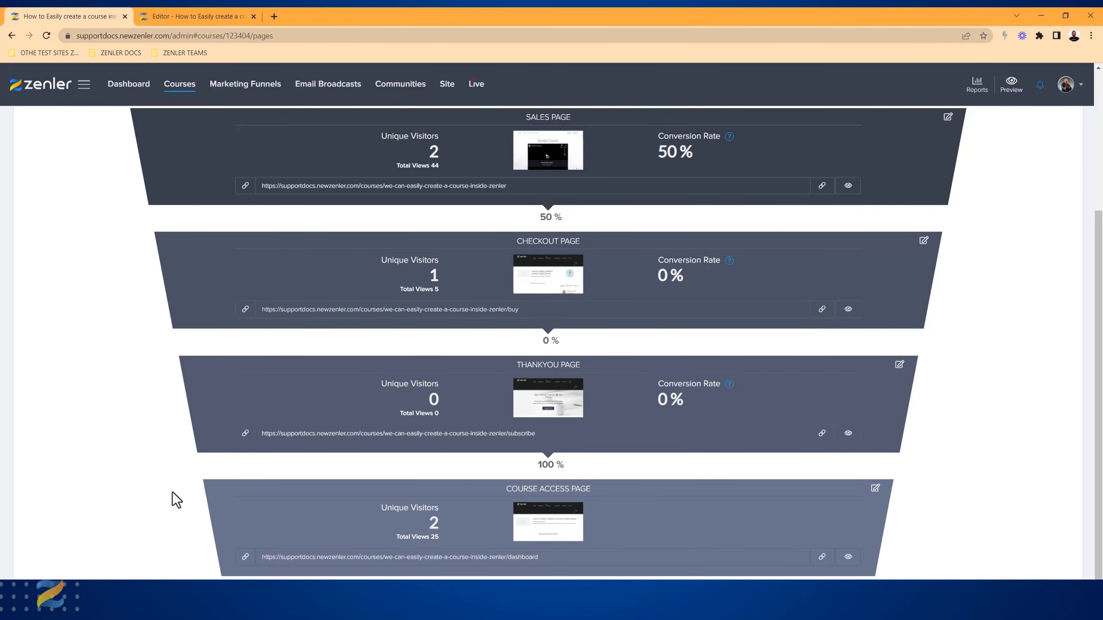
click(192, 16)
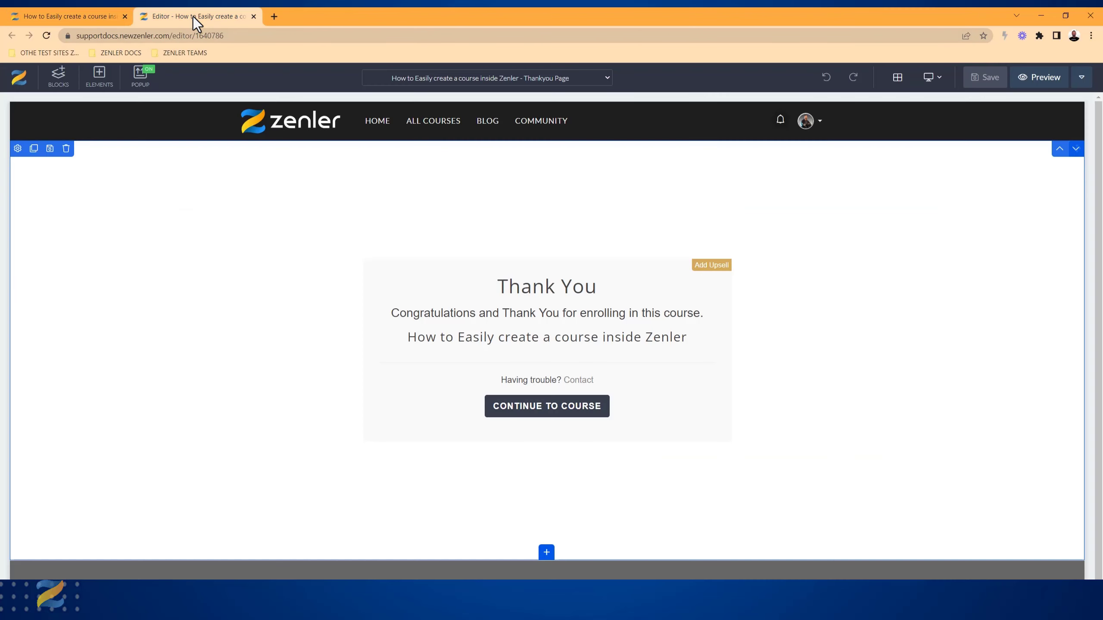
Open the course access page in the page editor from the Pages overview and review its course curriculum down to the Gold section
click(93, 12)
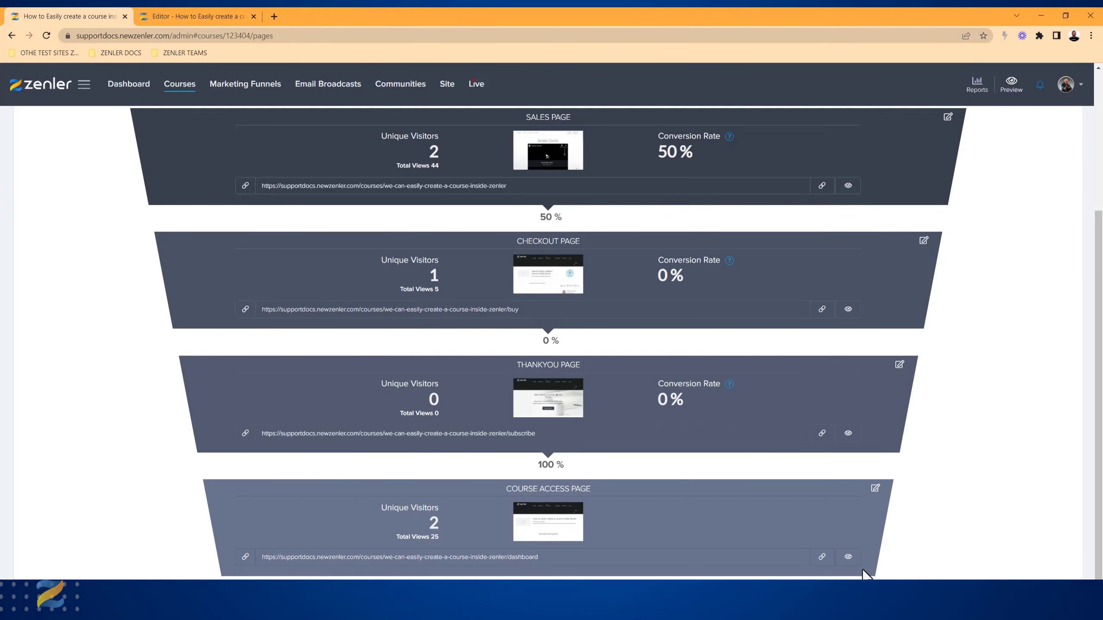
click(876, 490)
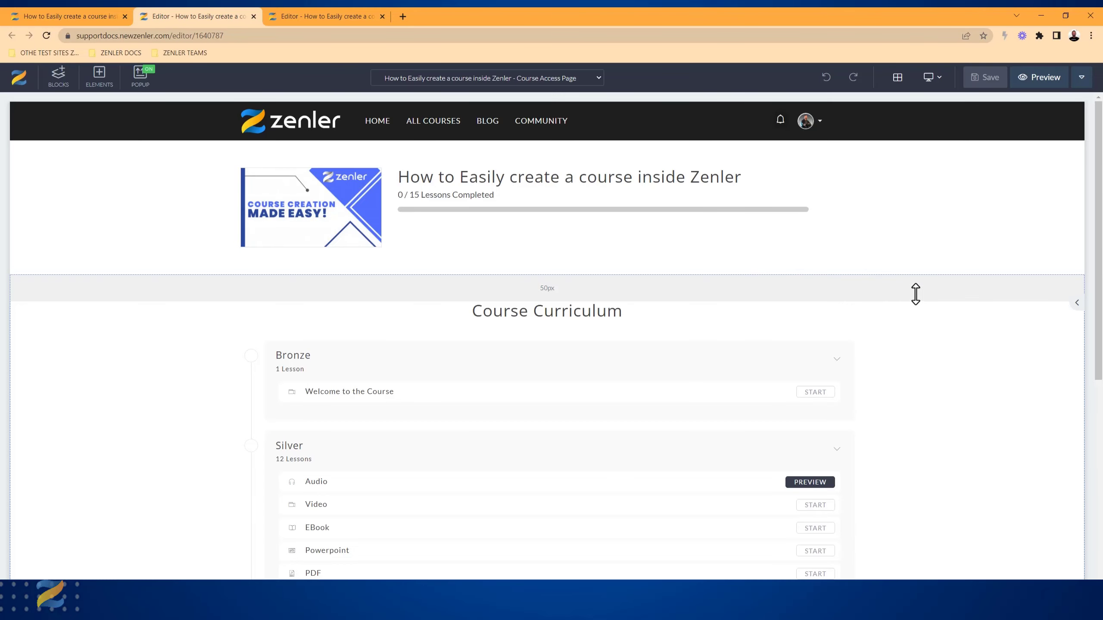
scroll(968, 390, down, 8)
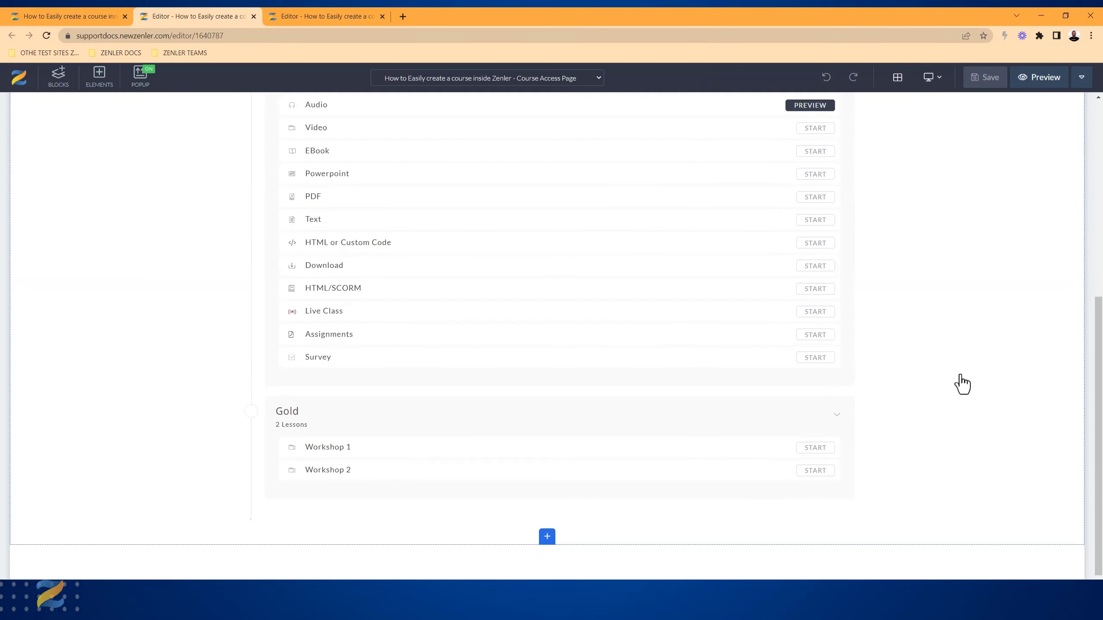
scroll(961, 383, up, 10)
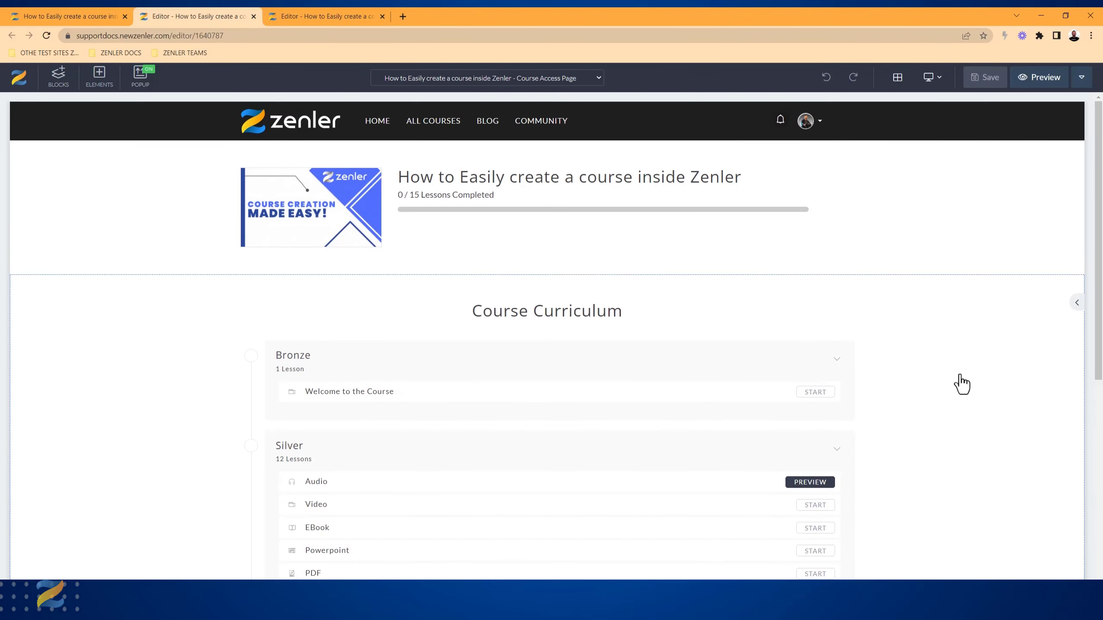